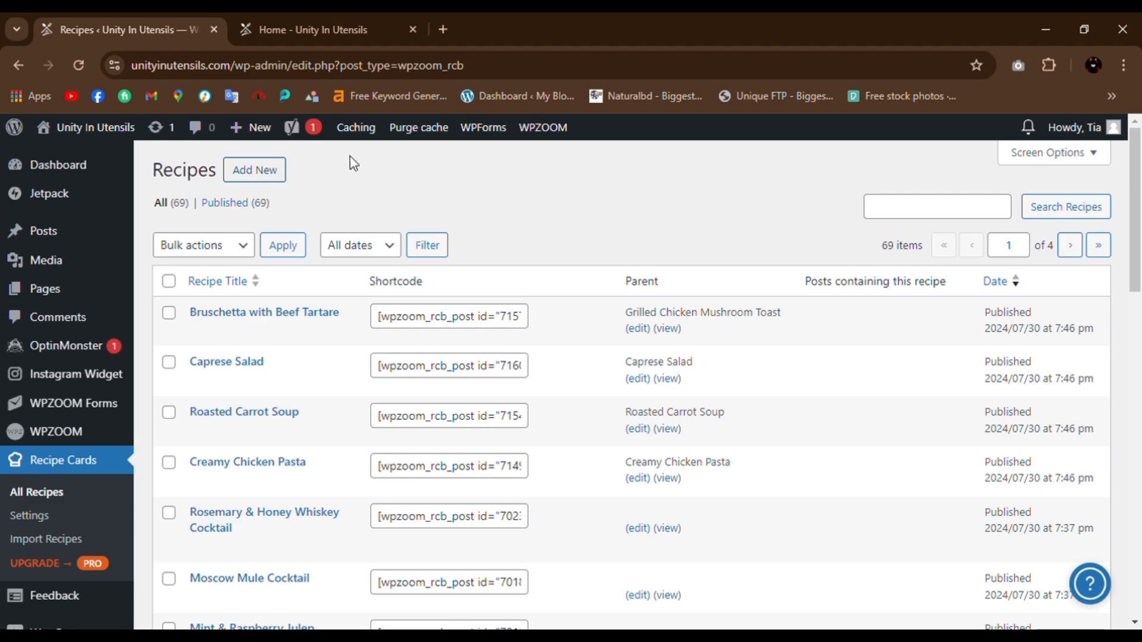
- Examine the site's homepage from the featured recipe down to the popular recipes section
{"action": "left_click", "coordinate": [309, 20]}
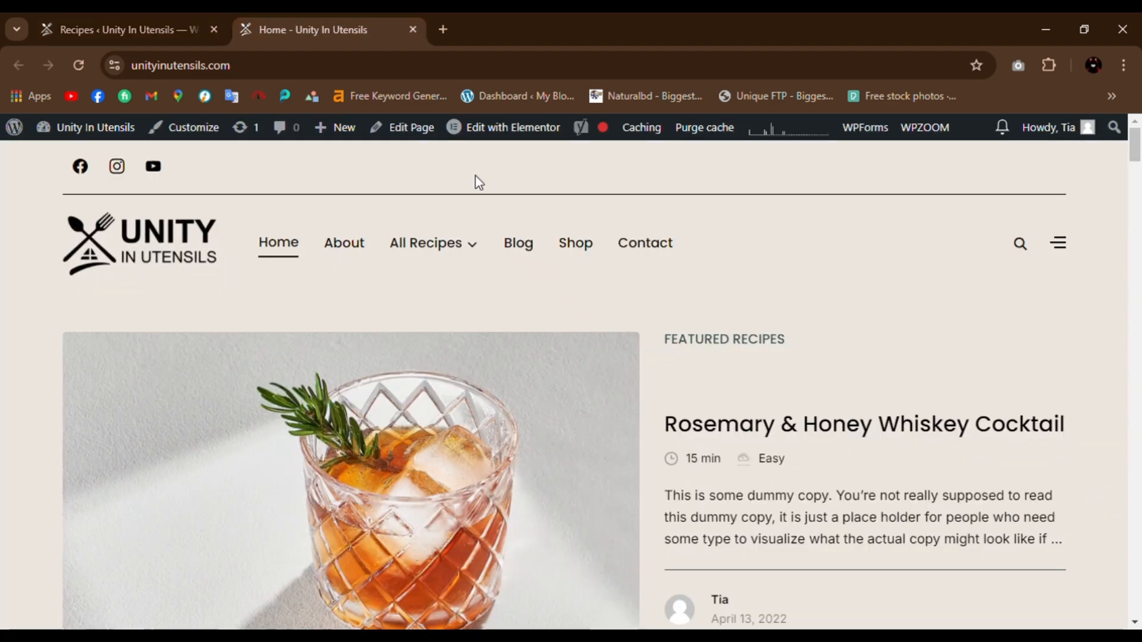
{"action": "scroll", "coordinate": [615, 277], "scroll_direction": "down", "scroll_amount": 7}
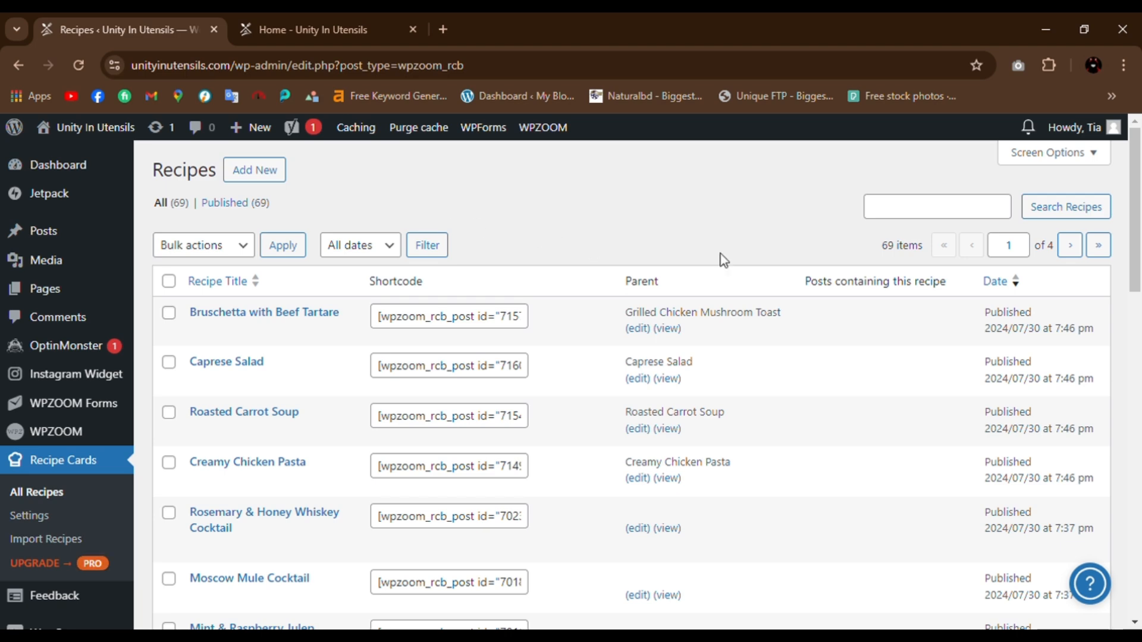
{"action": "left_click", "coordinate": [332, 28]}
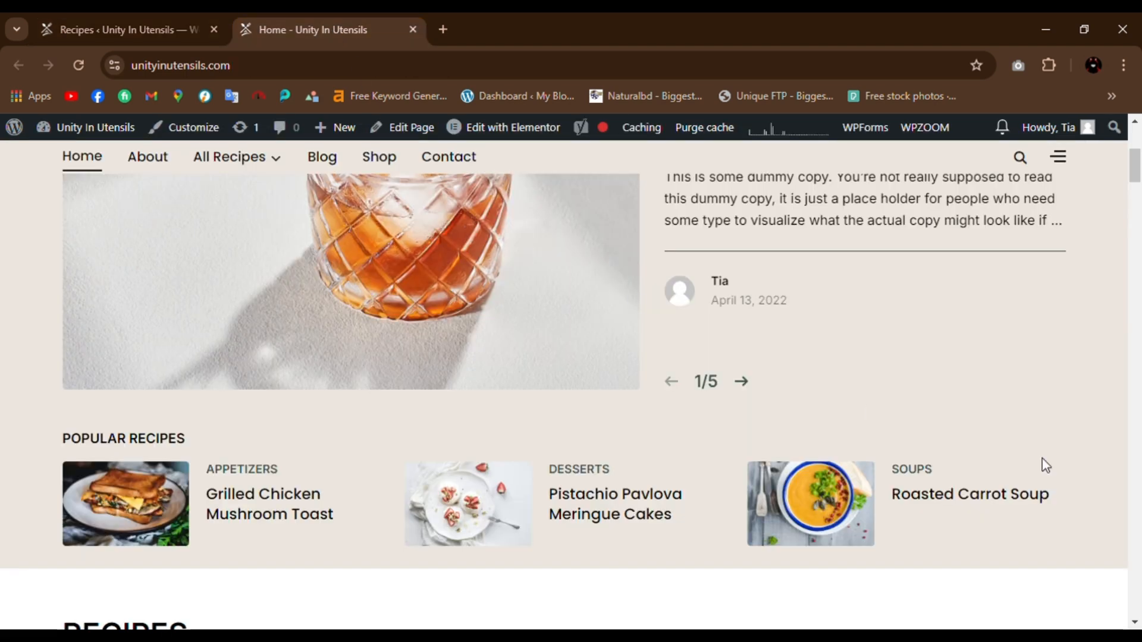
- Create a new post in the site admin and title it "ZCzvx"
{"action": "left_click", "coordinate": [134, 28]}
{"action": "mouse_move", "coordinate": [43, 230]}
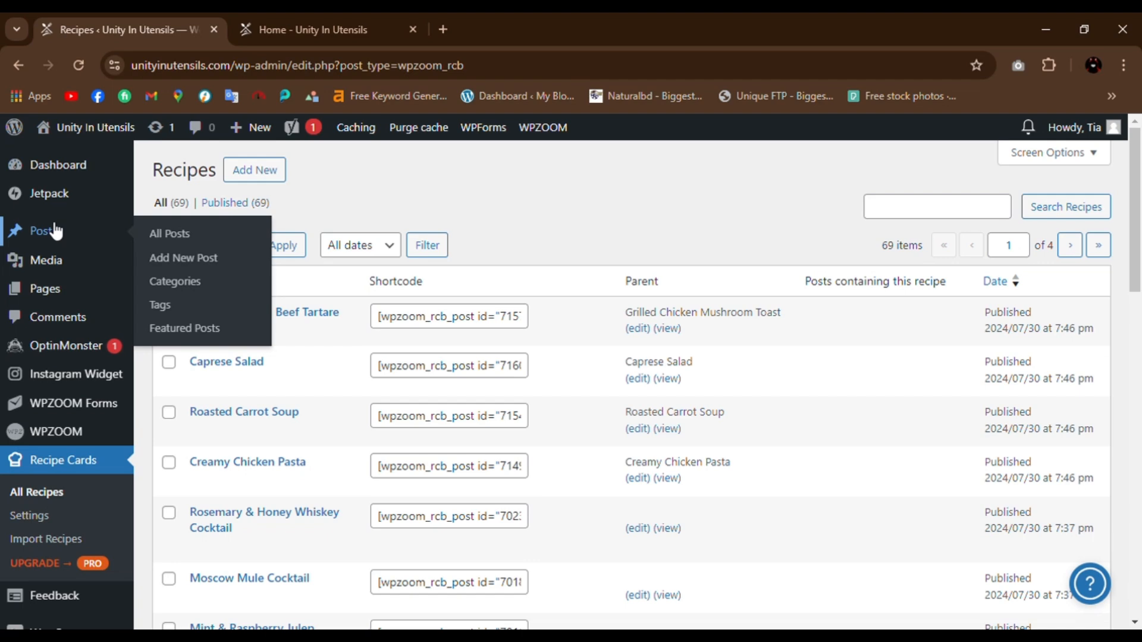
{"action": "left_click", "coordinate": [179, 234]}
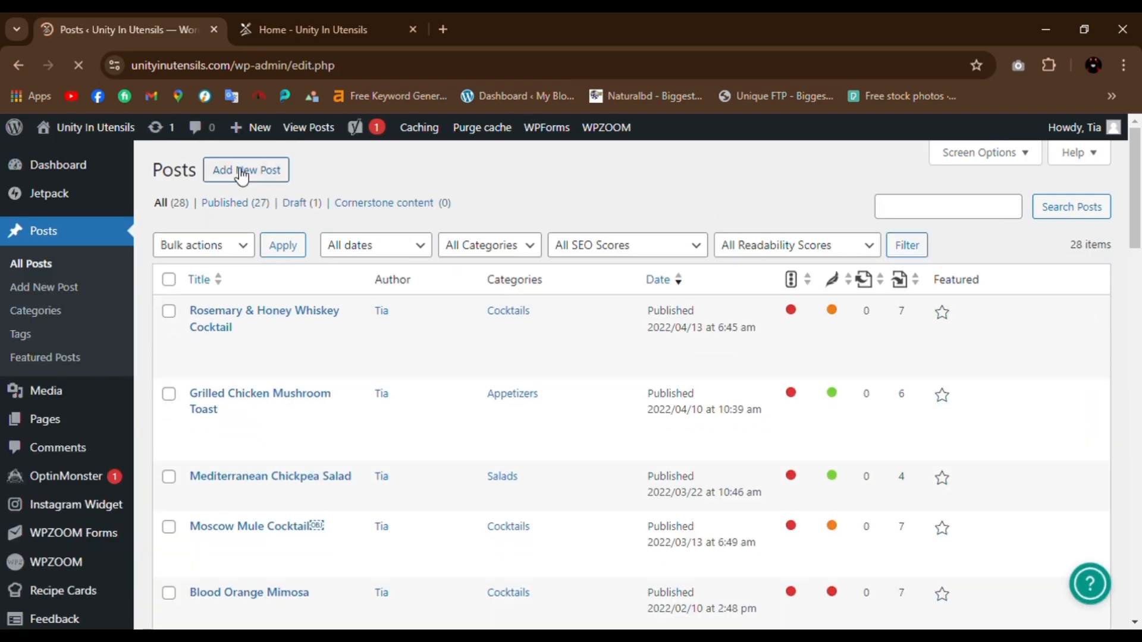
{"action": "left_click", "coordinate": [240, 173]}
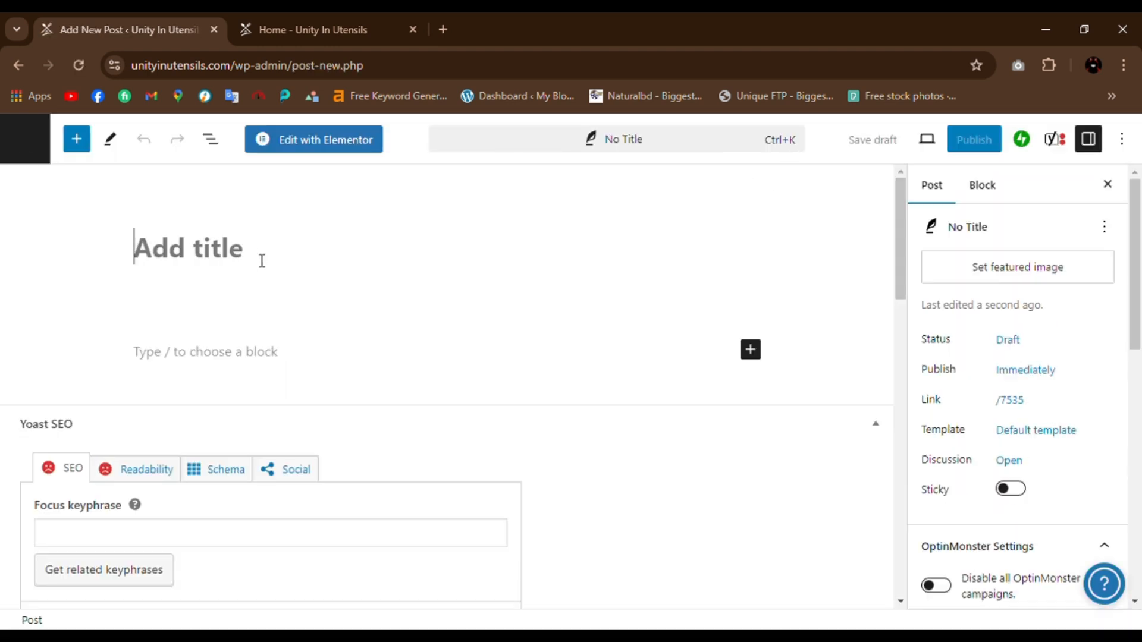
{"action": "type", "text": "ZCzvx"}
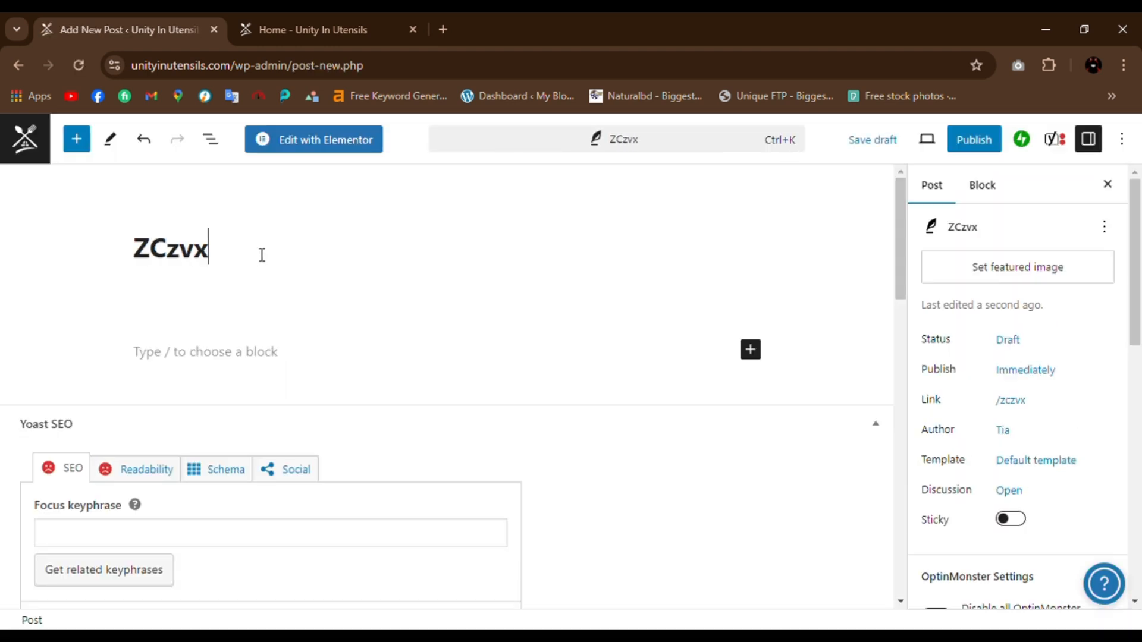
- Open the full block library for the post and search it for "recip"
{"action": "left_click", "coordinate": [753, 355]}
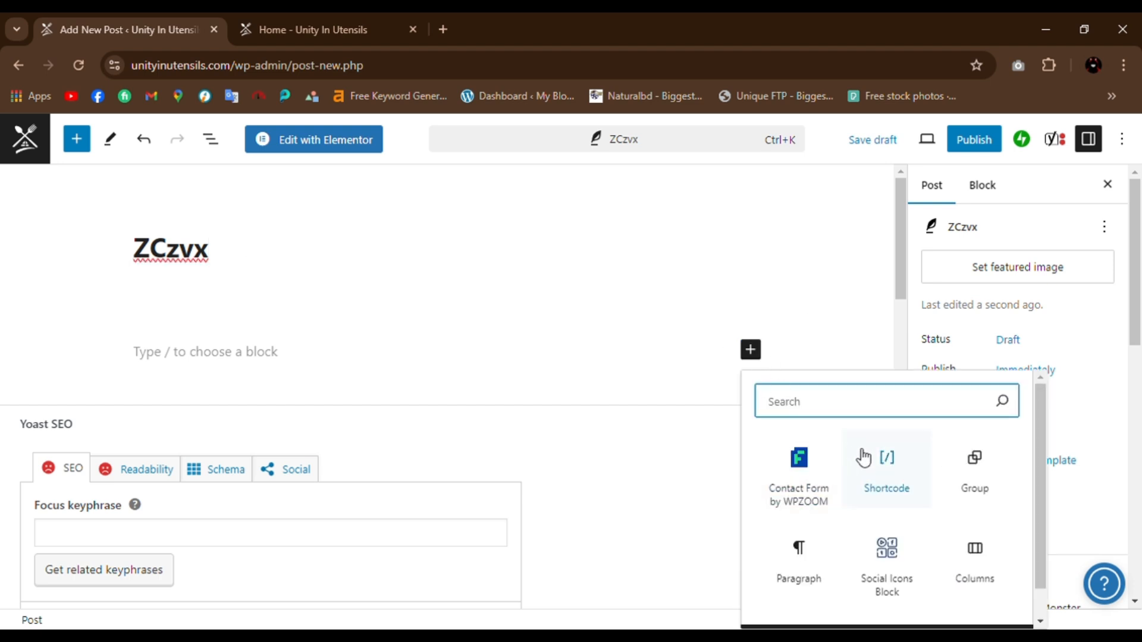
{"action": "scroll", "coordinate": [892, 458], "scroll_direction": "down", "scroll_amount": 1}
{"action": "left_click", "coordinate": [923, 612]}
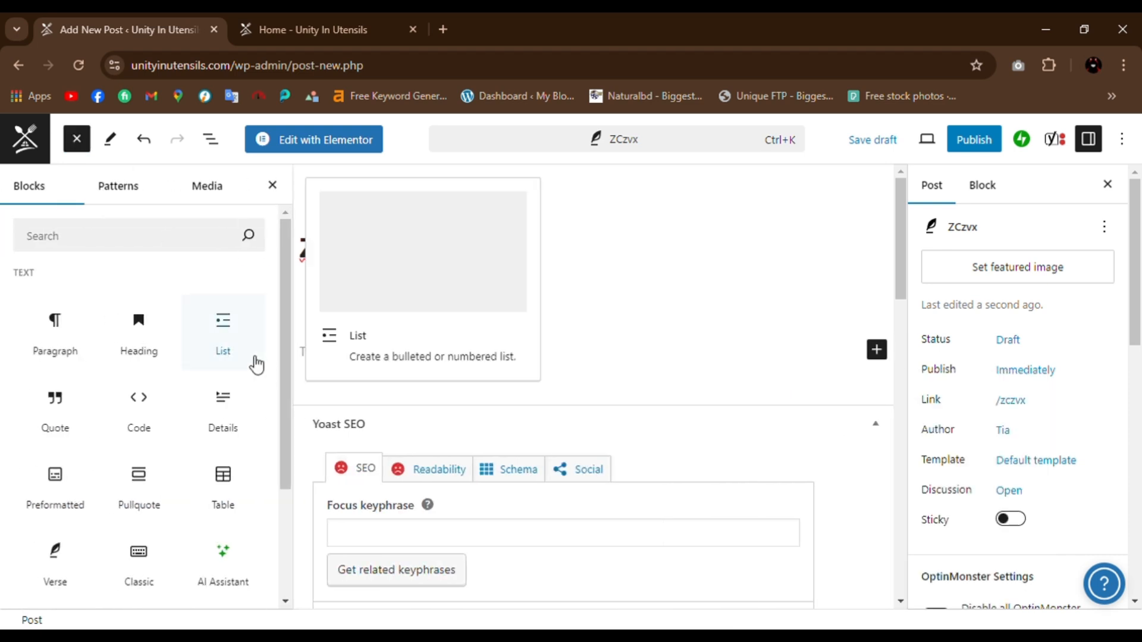
{"action": "left_click", "coordinate": [177, 237]}
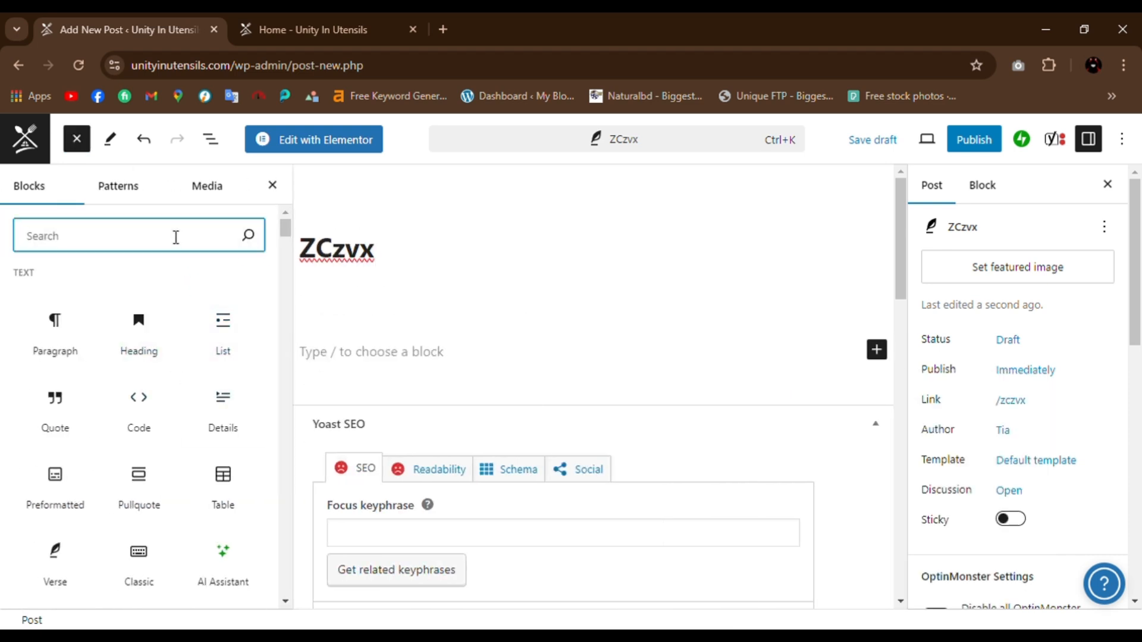
{"action": "type", "text": "red"}
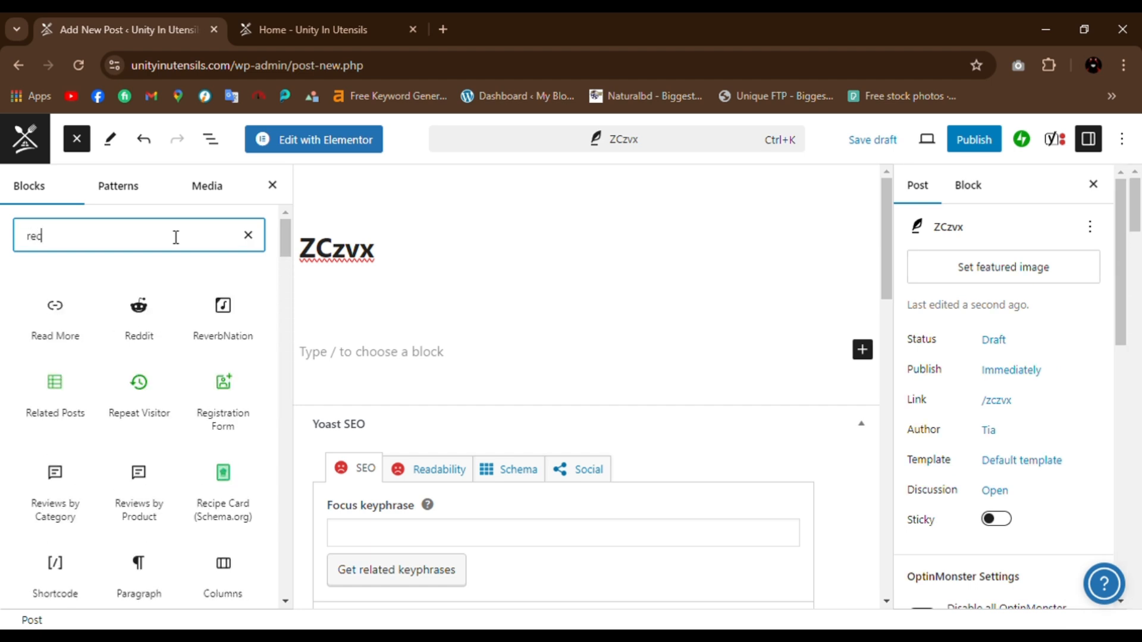
{"action": "type", "text": "ip"}
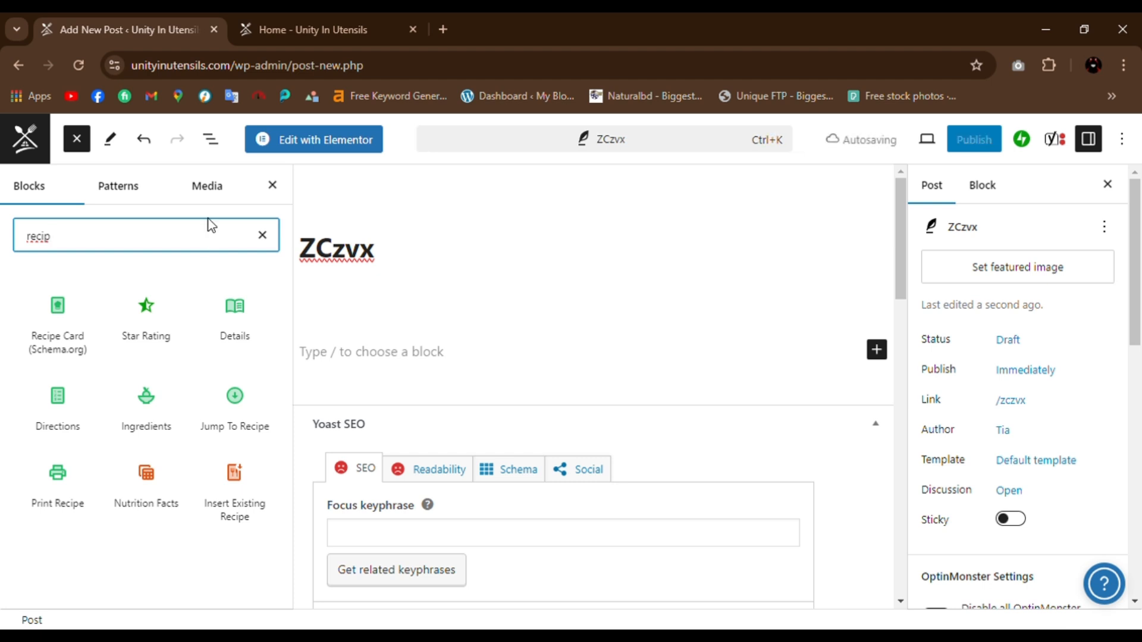
- Open the site's admin dashboard in a separate browser tab and show the list of all recipe cards
{"action": "left_click", "coordinate": [289, 28]}
{"action": "mouse_move", "coordinate": [61, 127]}
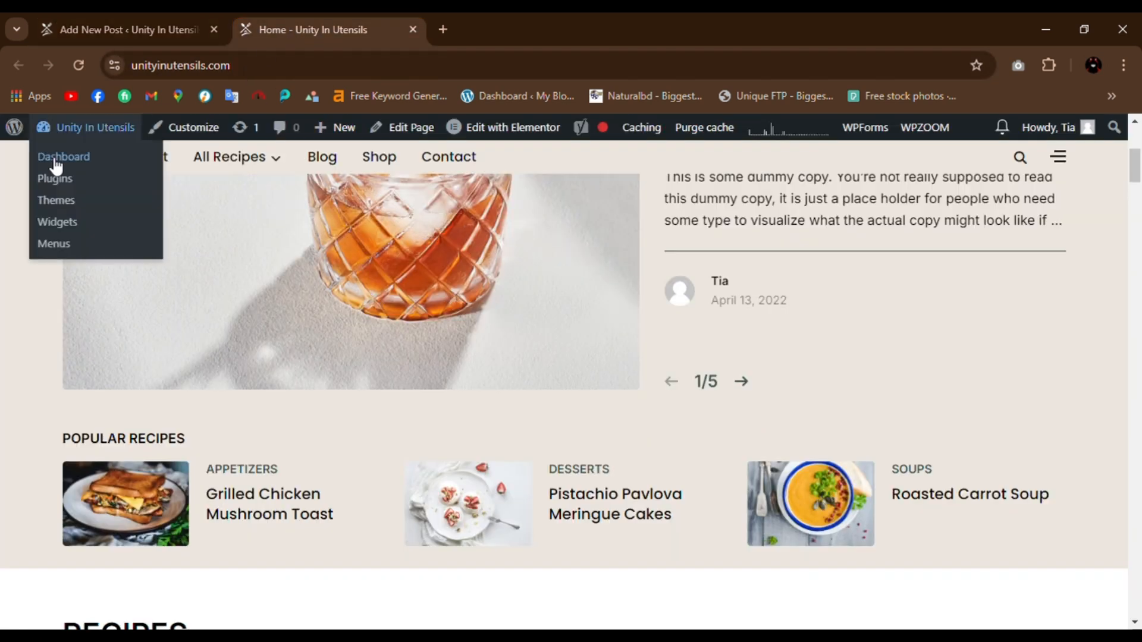
{"action": "left_click_drag", "start_coordinate": [501, 13], "coordinate": [438, 33]}
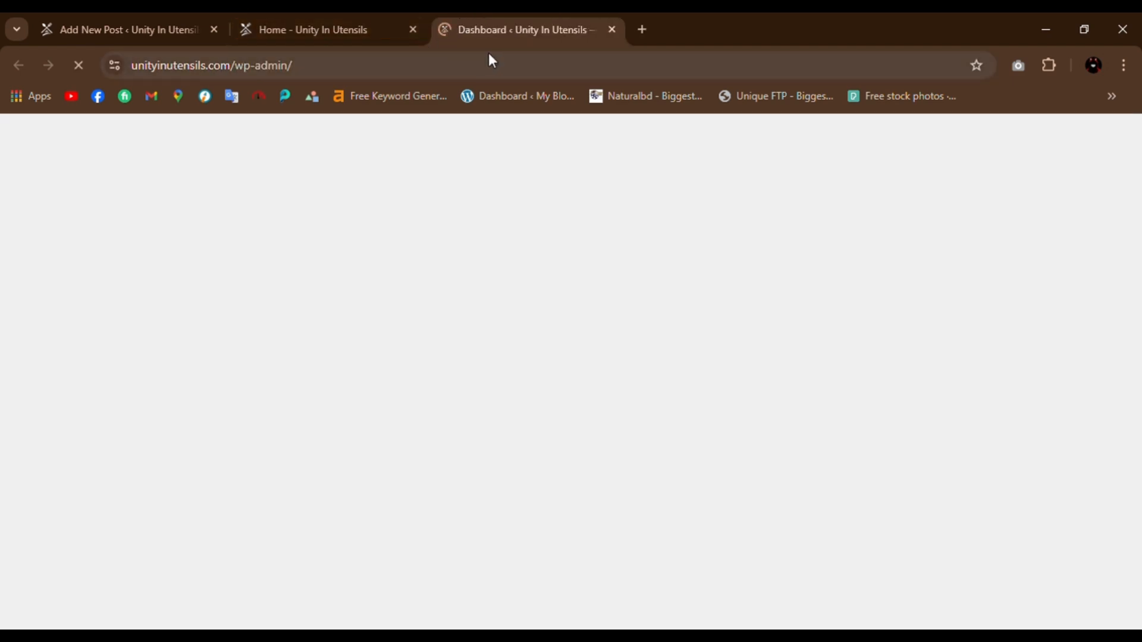
{"action": "scroll", "coordinate": [54, 475], "scroll_direction": "down", "scroll_amount": 3}
{"action": "mouse_move", "coordinate": [63, 375]}
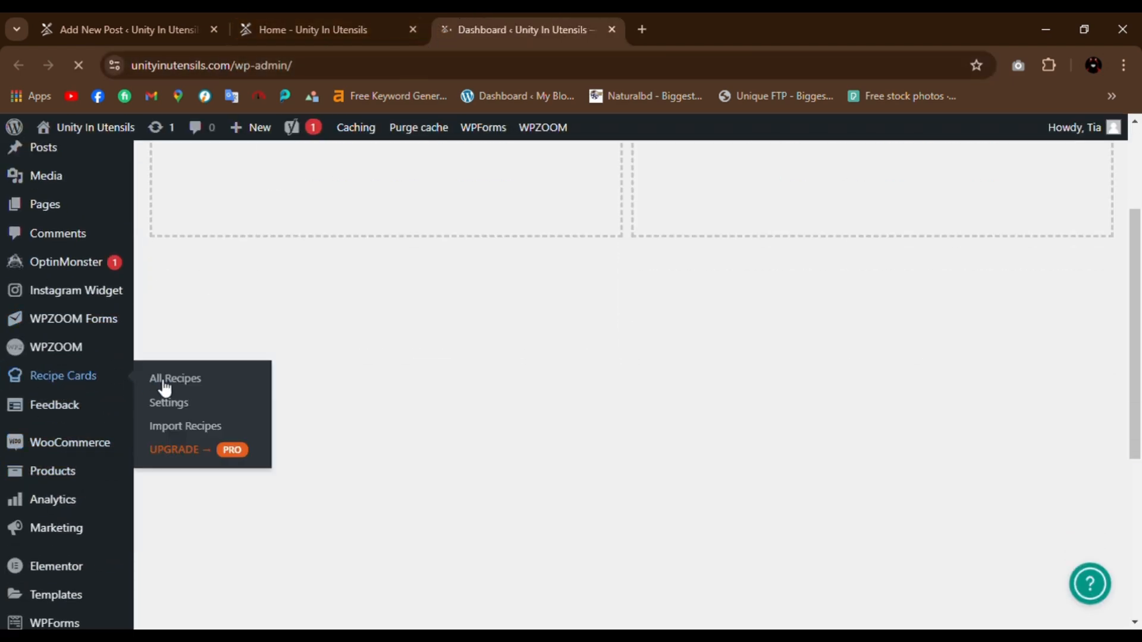
{"action": "left_click", "coordinate": [173, 379]}
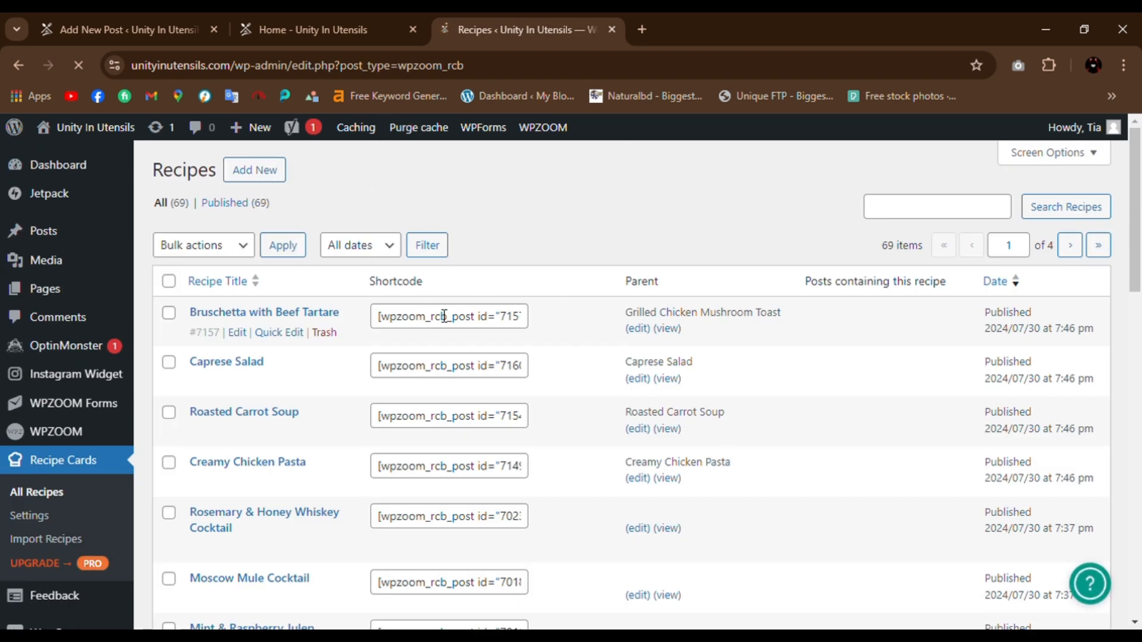
- Add an Insert Existing Recipe block to the "ZCzvx" post body and browse its list of available recipes
{"action": "left_click", "coordinate": [100, 18]}
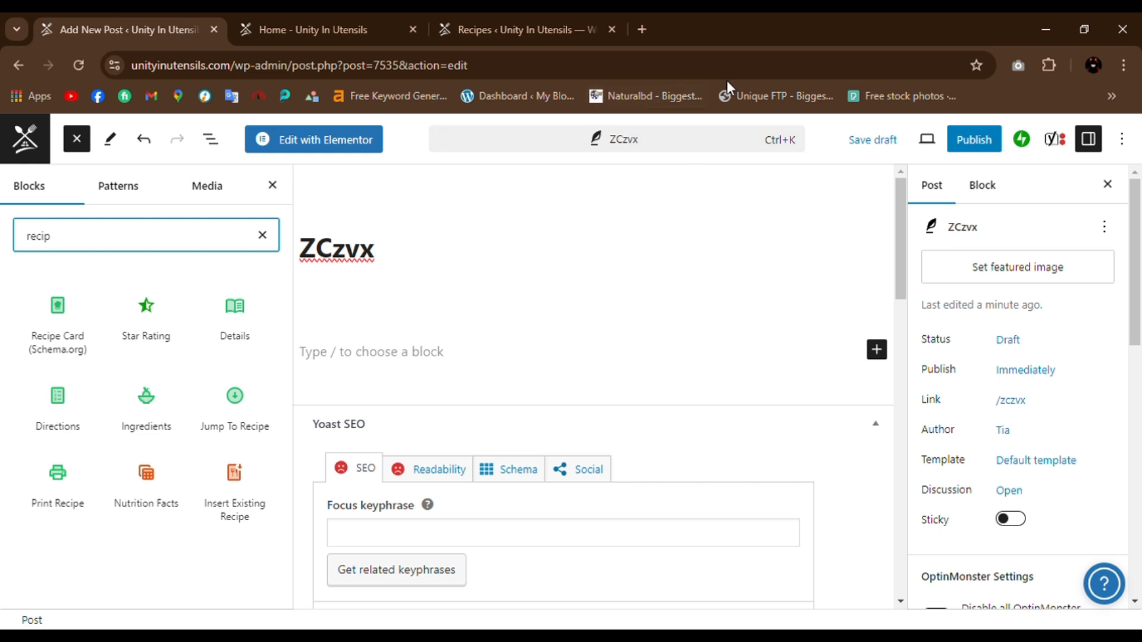
{"action": "mouse_move", "coordinate": [264, 492]}
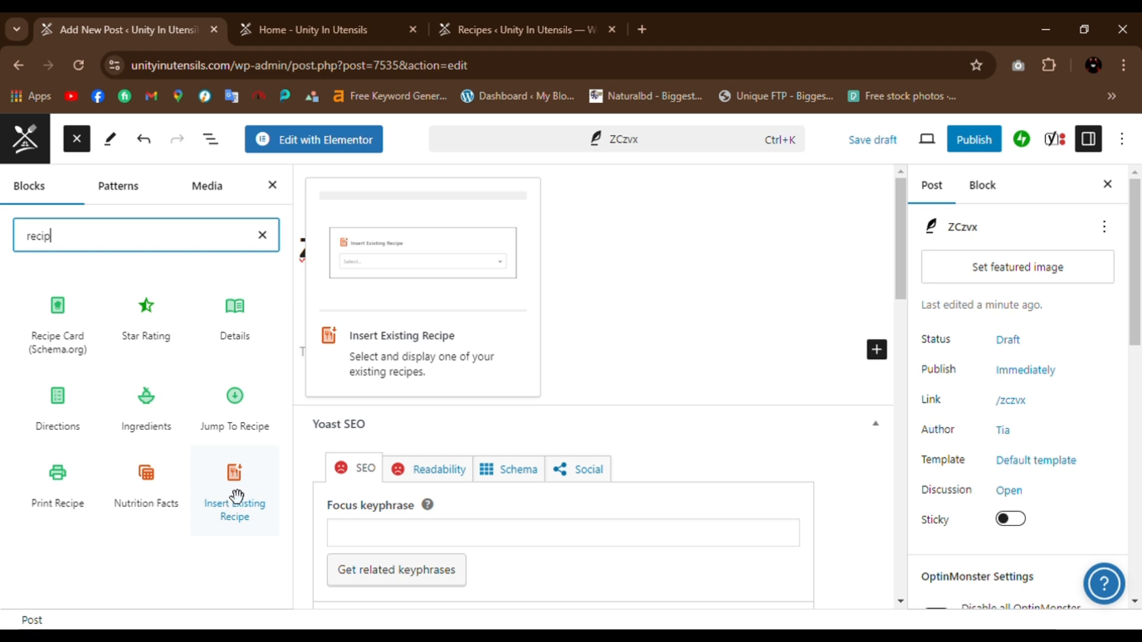
{"action": "left_click_drag", "start_coordinate": [233, 504], "coordinate": [411, 355]}
{"action": "left_click", "coordinate": [321, 416]}
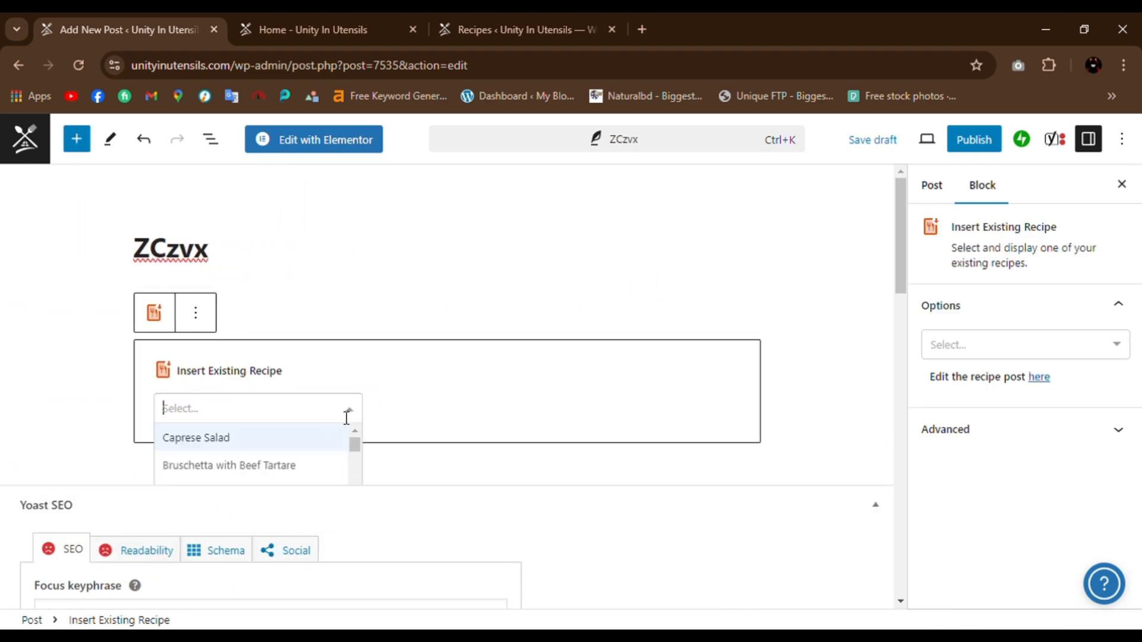
{"action": "scroll", "coordinate": [290, 449], "scroll_direction": "down", "scroll_amount": 2}
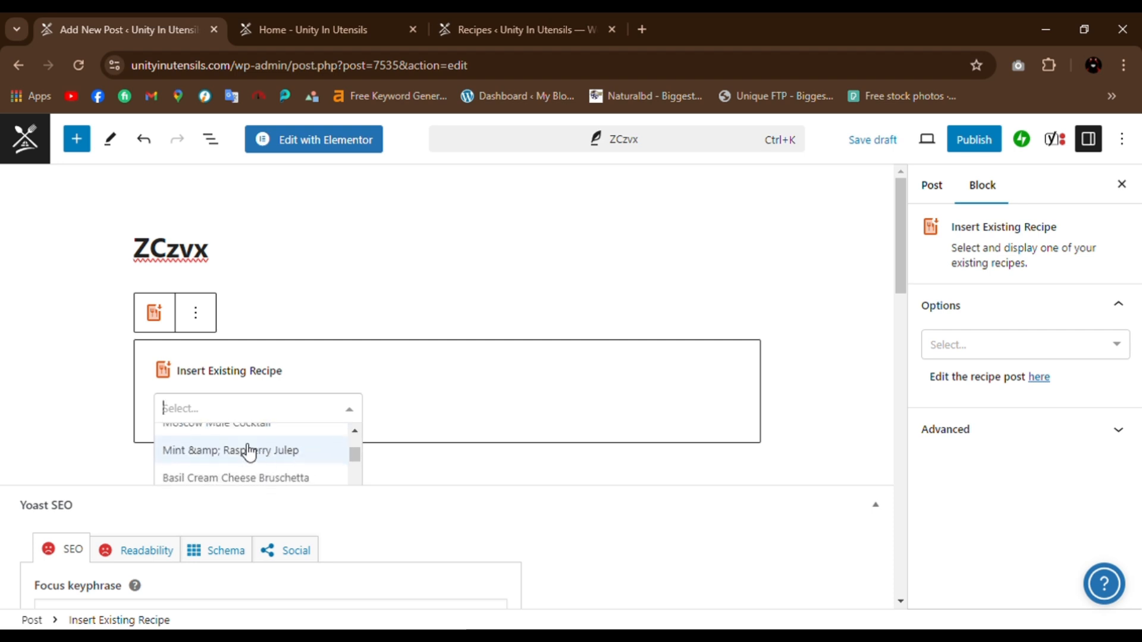
{"action": "scroll", "coordinate": [277, 453], "scroll_direction": "up", "scroll_amount": 3}
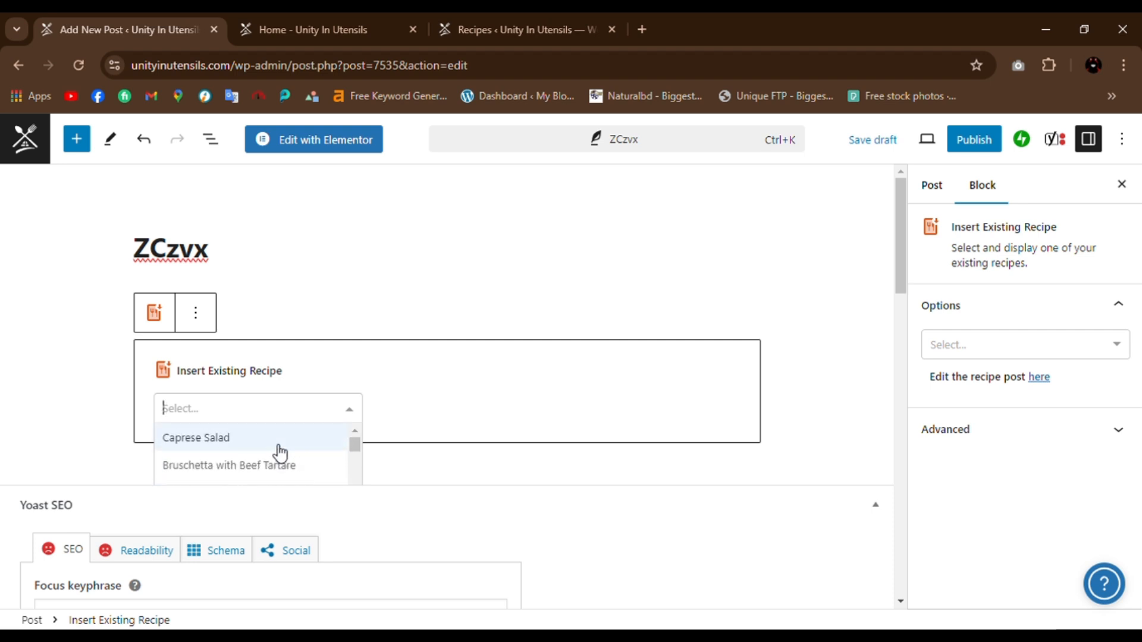
- Choose Bruschetta with Beef Tartare as the recipe for the Insert Existing Recipe block and look over the resulting card
{"action": "left_click", "coordinate": [520, 27]}
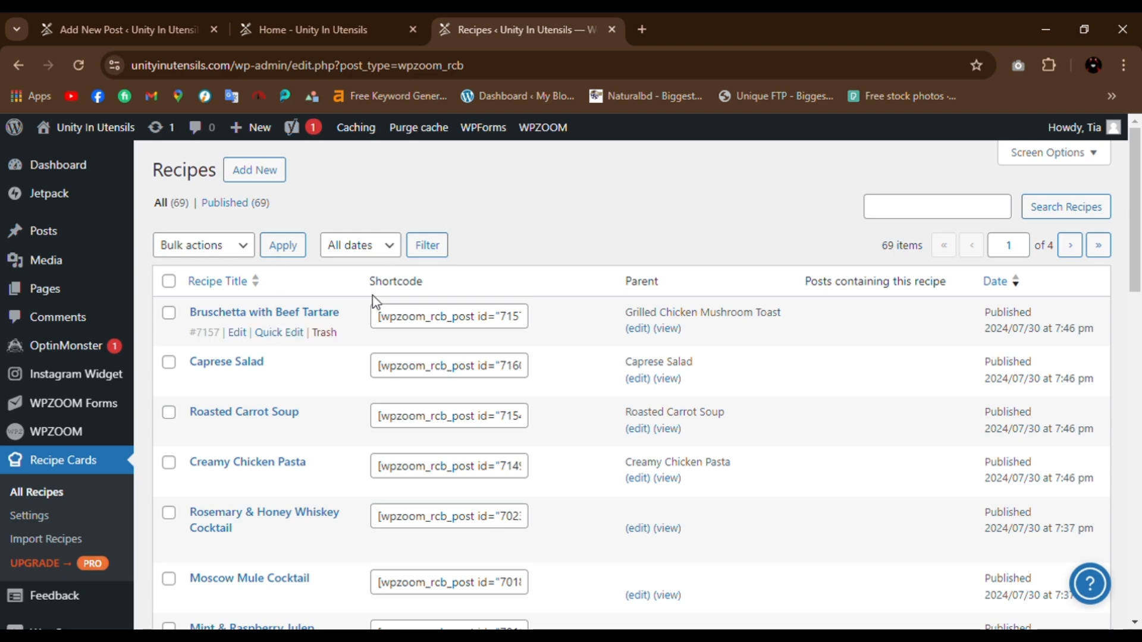
{"action": "left_click", "coordinate": [321, 29]}
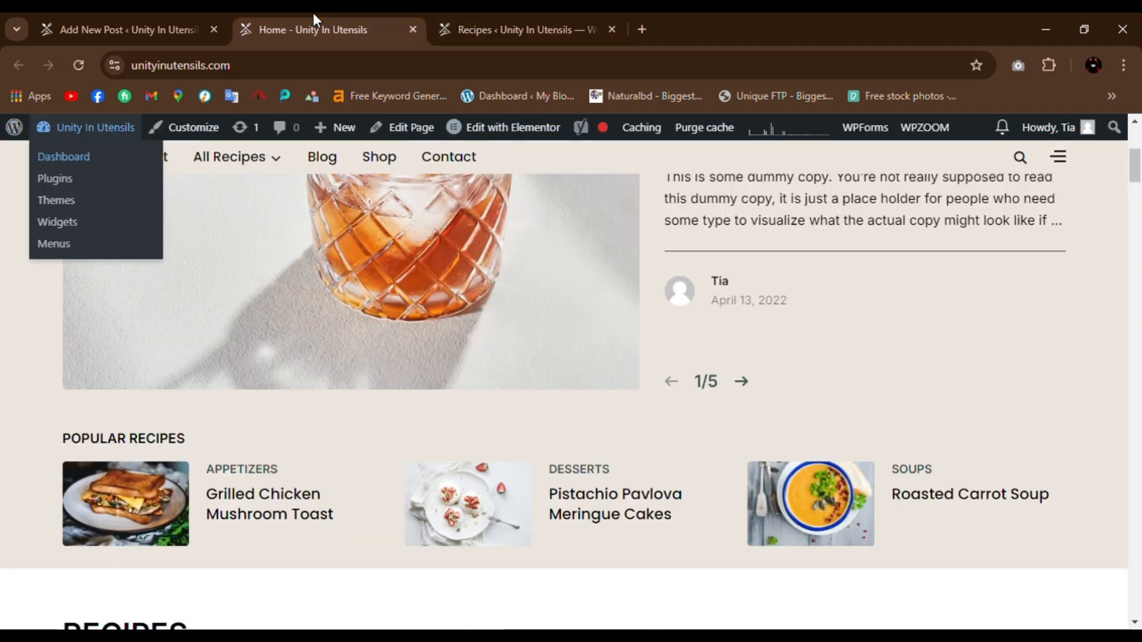
{"action": "left_click", "coordinate": [160, 27]}
{"action": "left_click", "coordinate": [263, 411]}
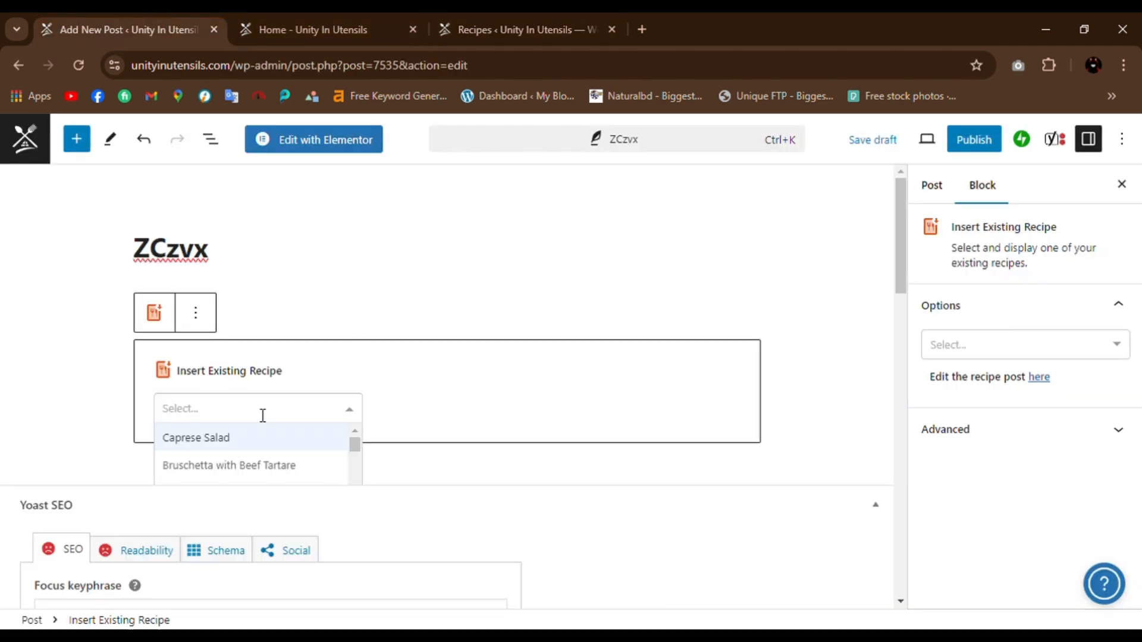
{"action": "left_click", "coordinate": [241, 466]}
{"action": "scroll", "coordinate": [466, 319], "scroll_direction": "down", "scroll_amount": 15}
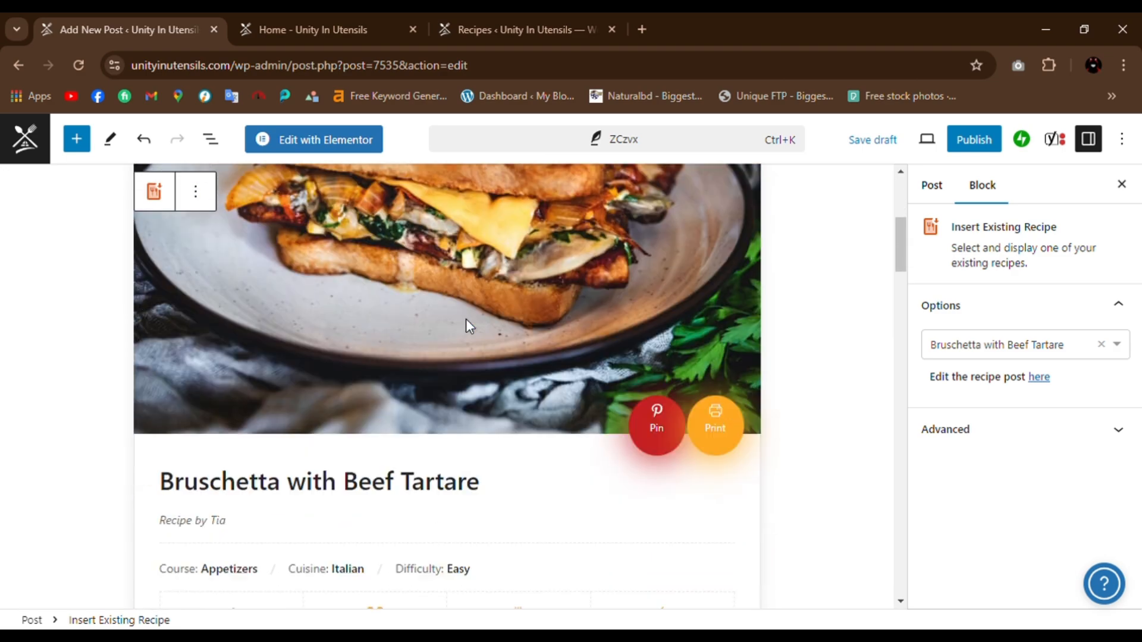
{"action": "scroll", "coordinate": [438, 395], "scroll_direction": "up", "scroll_amount": 15}
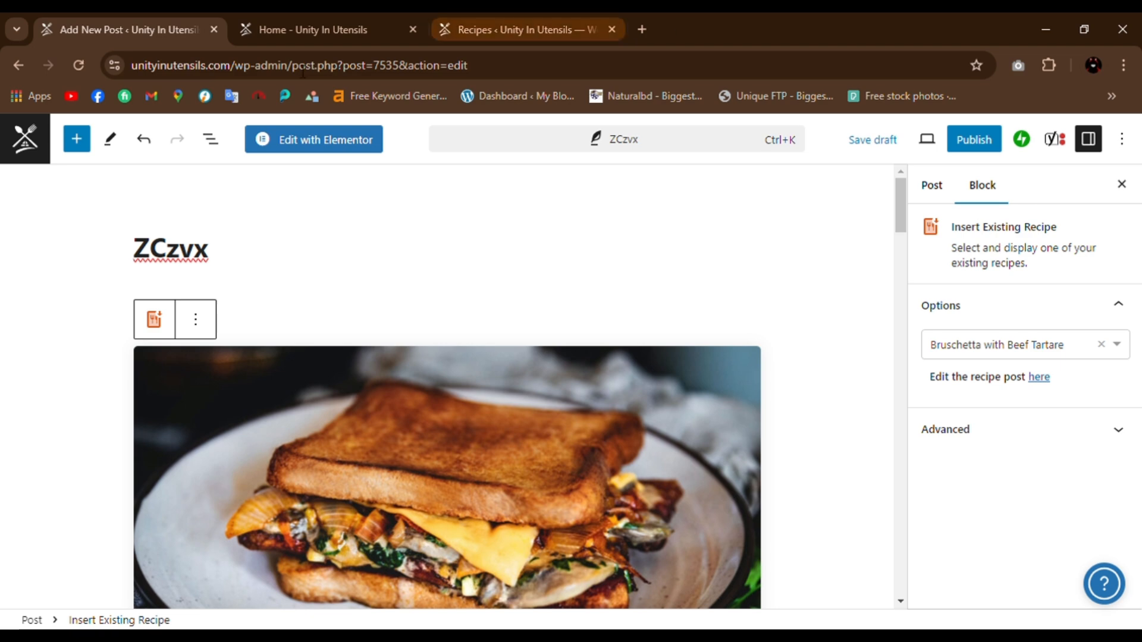
- Review the recipe card list and the homepage's featured recipes, and return to the post draft's title
{"action": "left_click", "coordinate": [494, 13]}
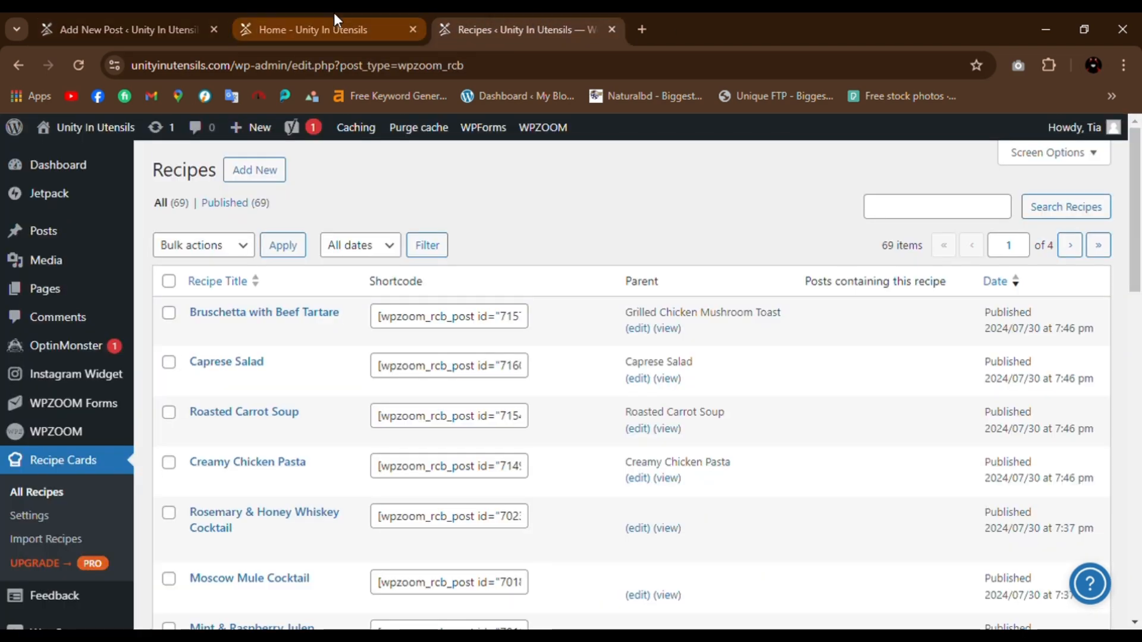
{"action": "left_click", "coordinate": [334, 13]}
{"action": "scroll", "coordinate": [639, 385], "scroll_direction": "up", "scroll_amount": 5}
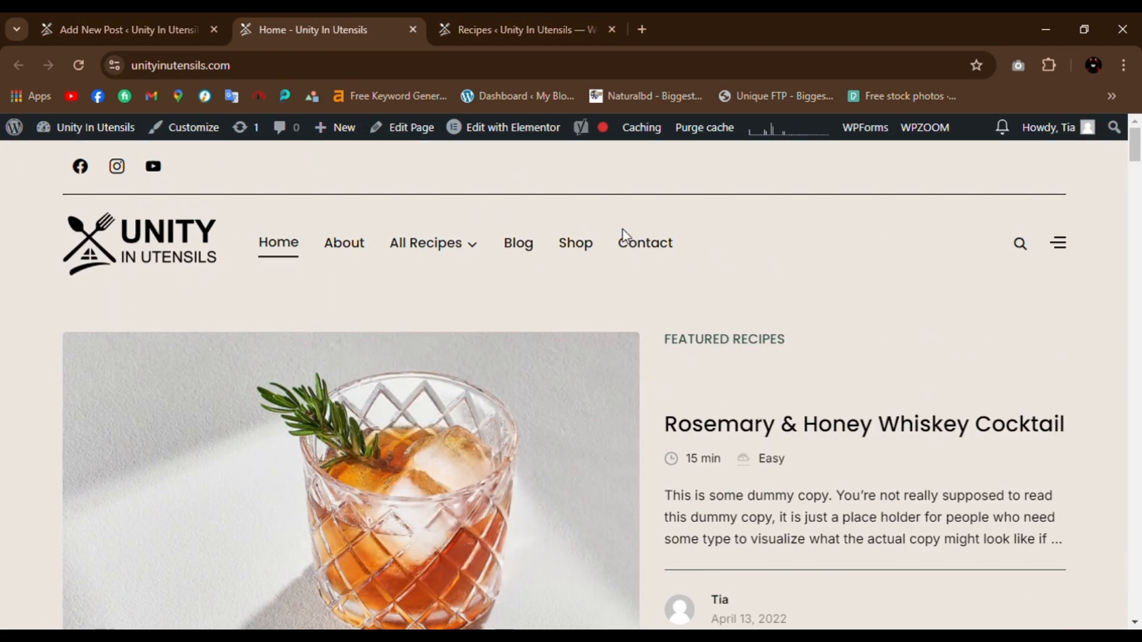
{"action": "scroll", "coordinate": [535, 311], "scroll_direction": "down", "scroll_amount": 5}
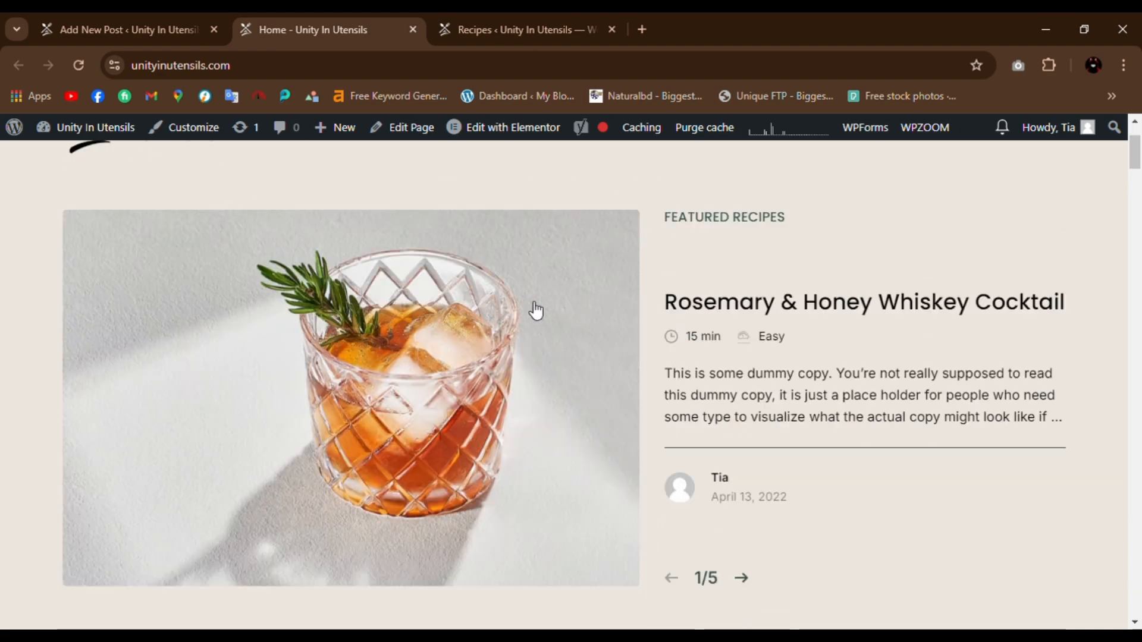
{"action": "left_click", "coordinate": [446, 37]}
{"action": "left_click", "coordinate": [165, 28]}
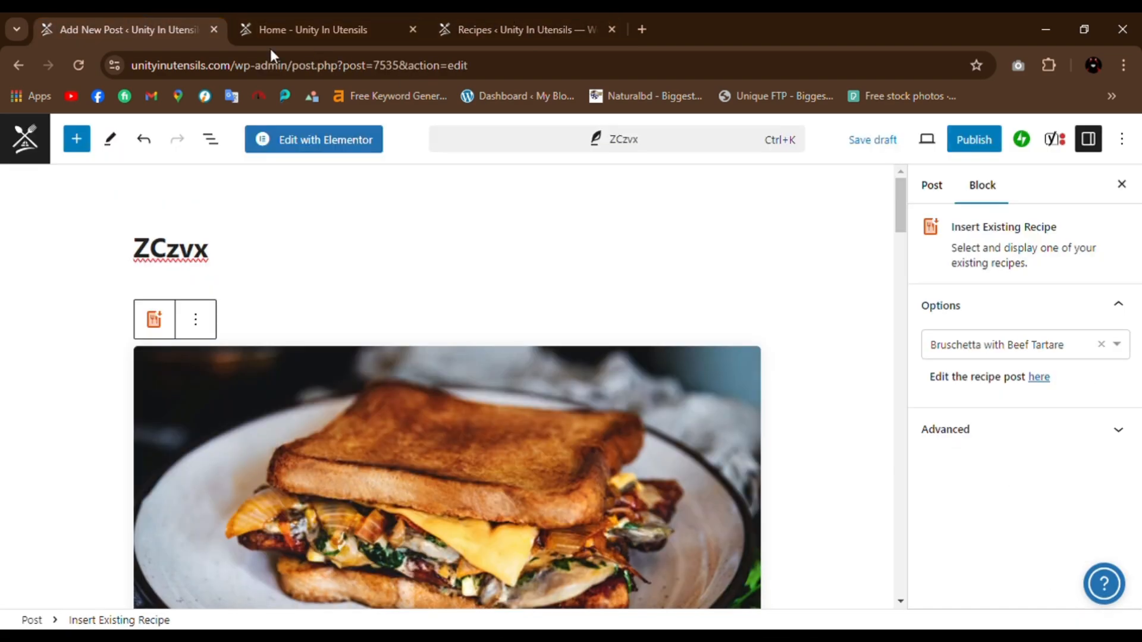
{"action": "left_click", "coordinate": [631, 256]}
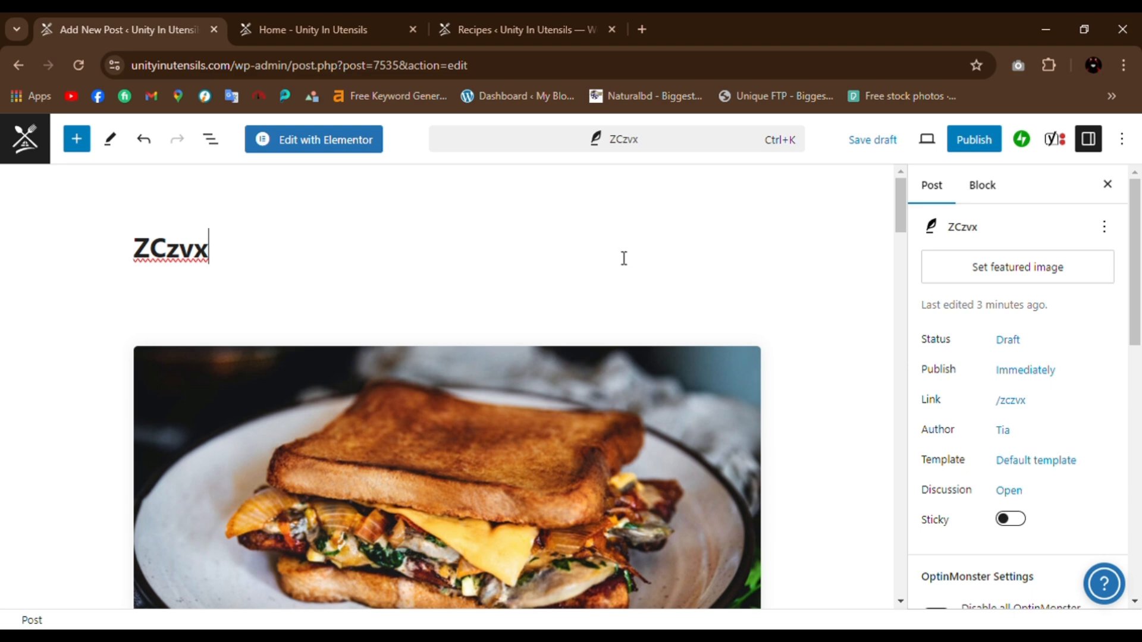
- Return to the list of all posts and move the "ZCzvx" draft to the trash
{"action": "left_click", "coordinate": [525, 29]}
{"action": "mouse_move", "coordinate": [45, 238]}
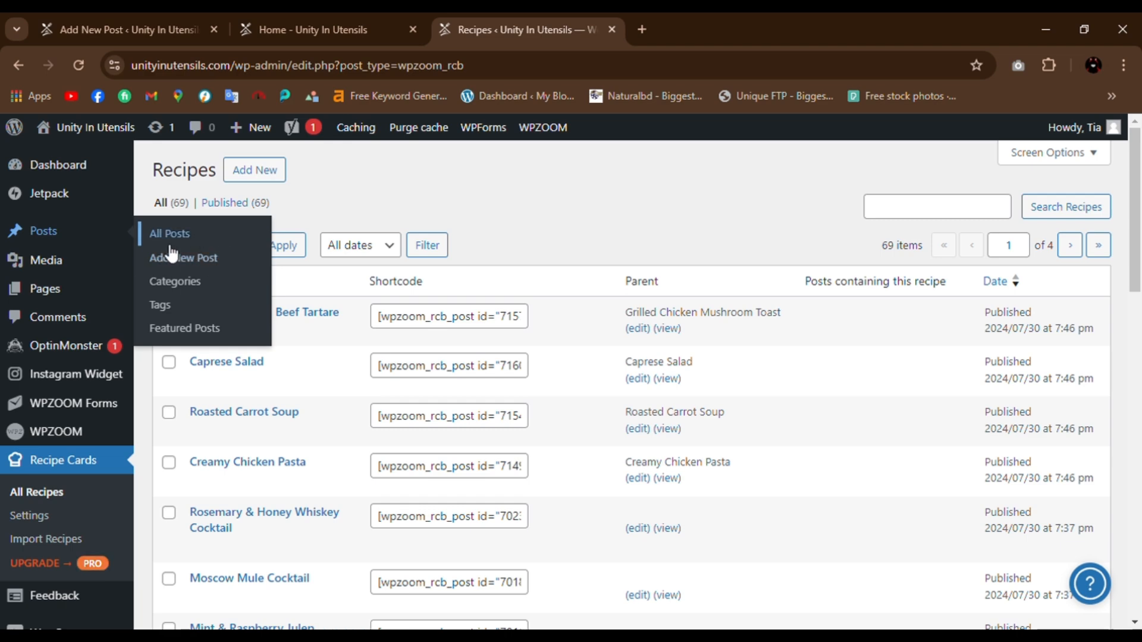
{"action": "left_click", "coordinate": [310, 17]}
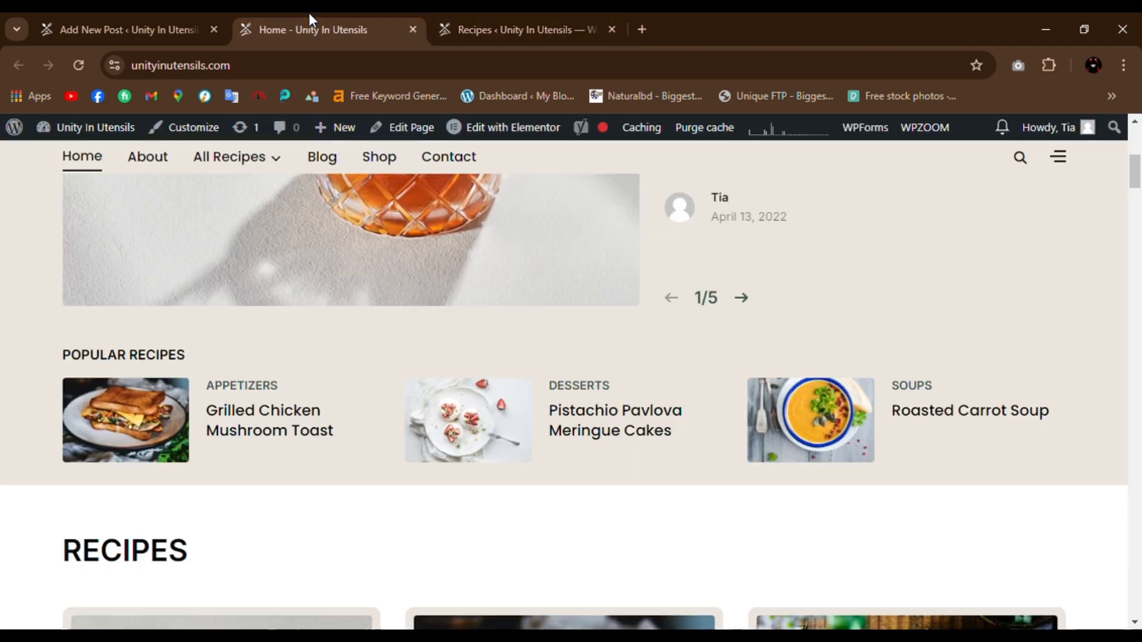
{"action": "left_click", "coordinate": [90, 23]}
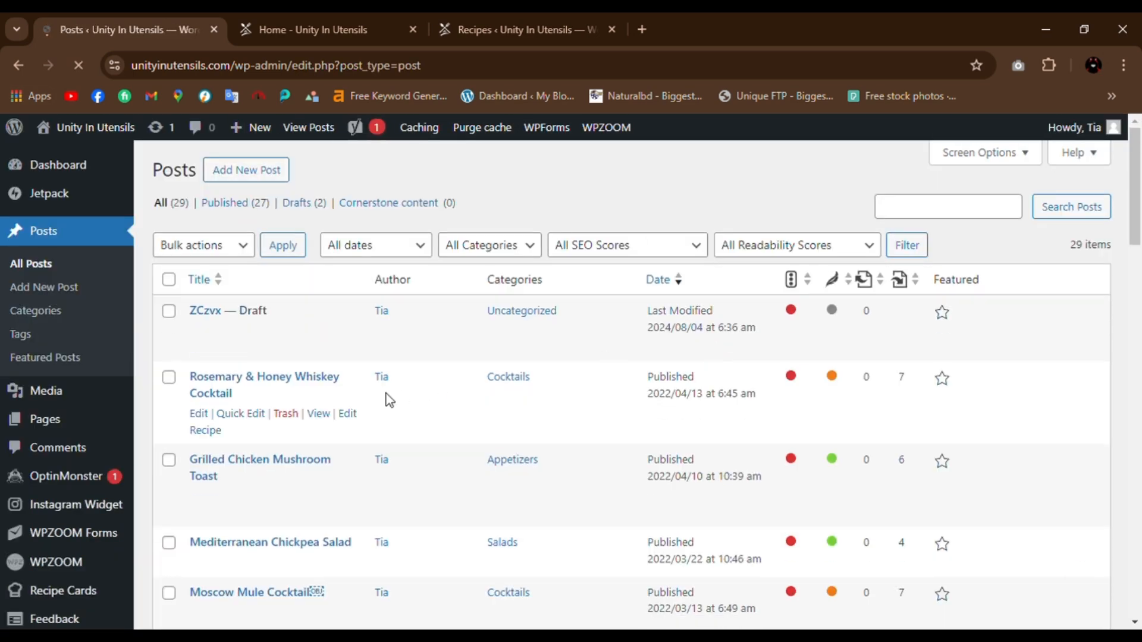
{"action": "left_click", "coordinate": [295, 339]}
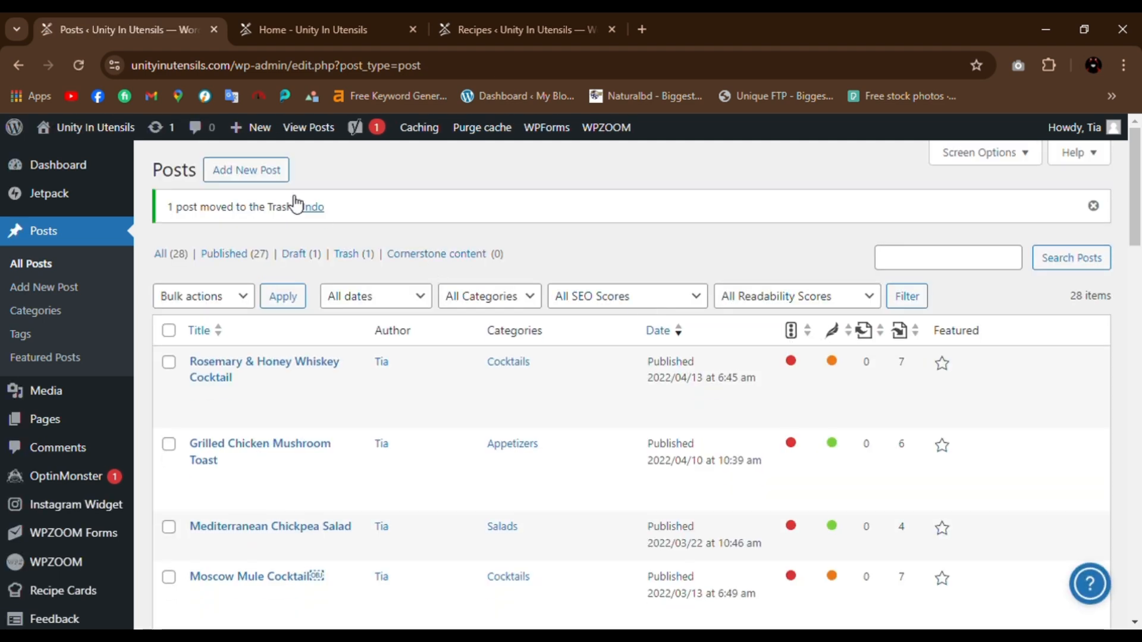
- Create a new post and title it "my new recipe"
{"action": "left_click", "coordinate": [254, 177]}
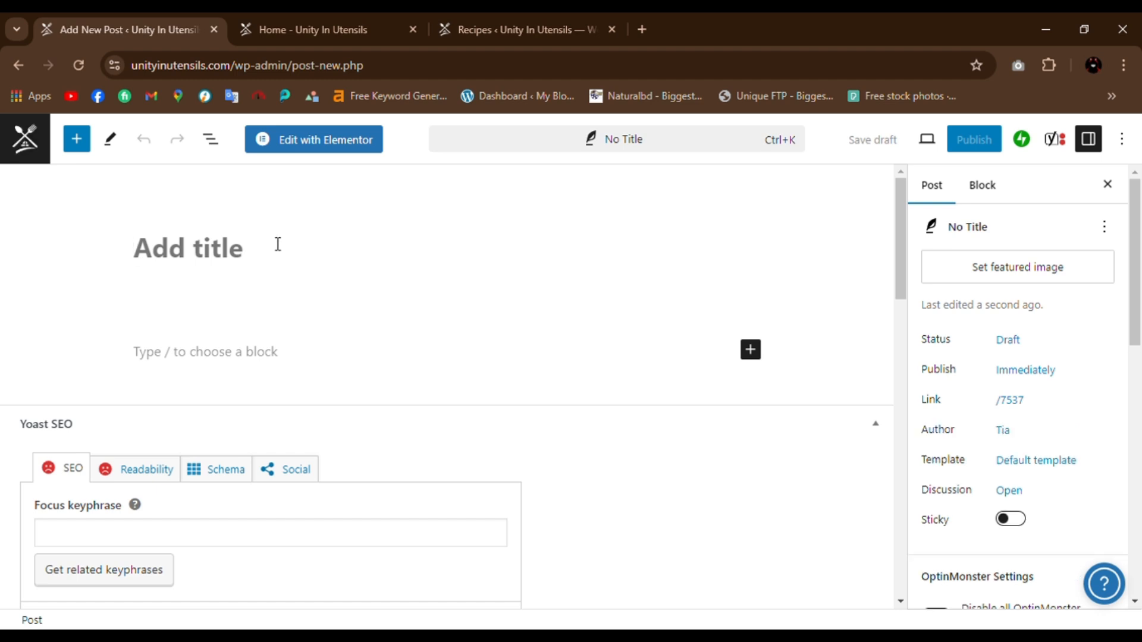
{"action": "type", "text": "my "}
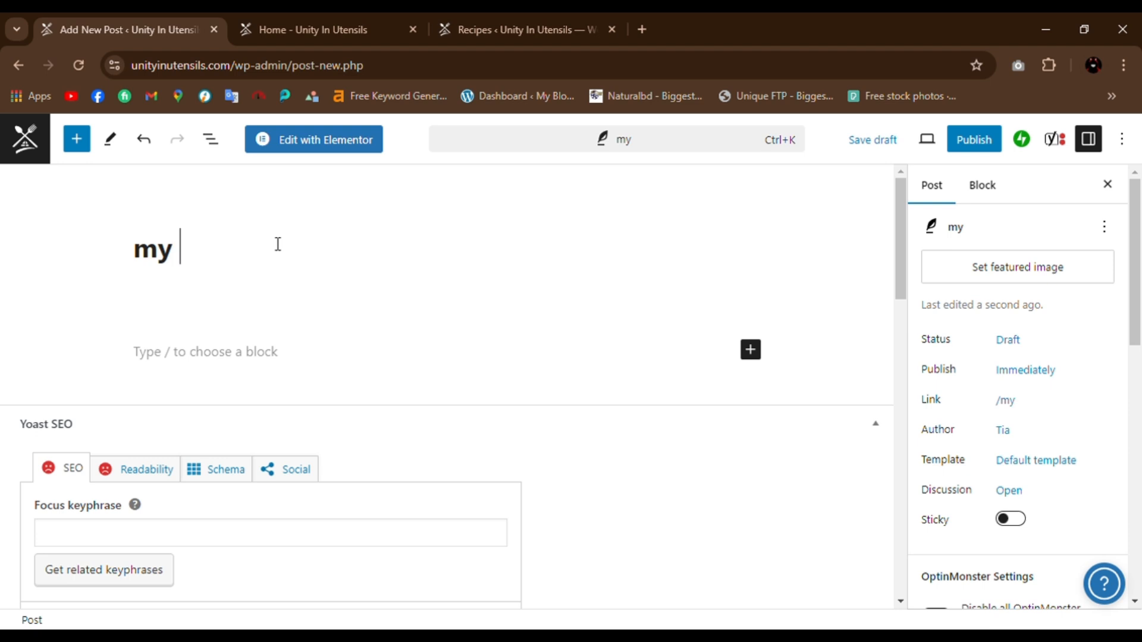
{"action": "type", "text": "new"}
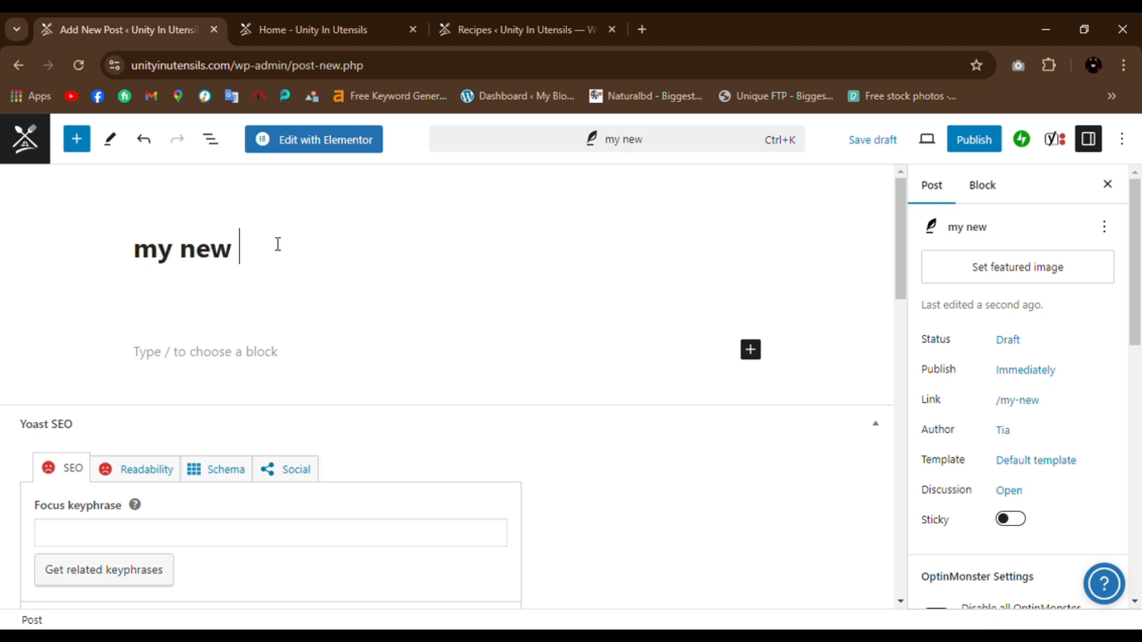
{"action": "type", "text": " recio"}
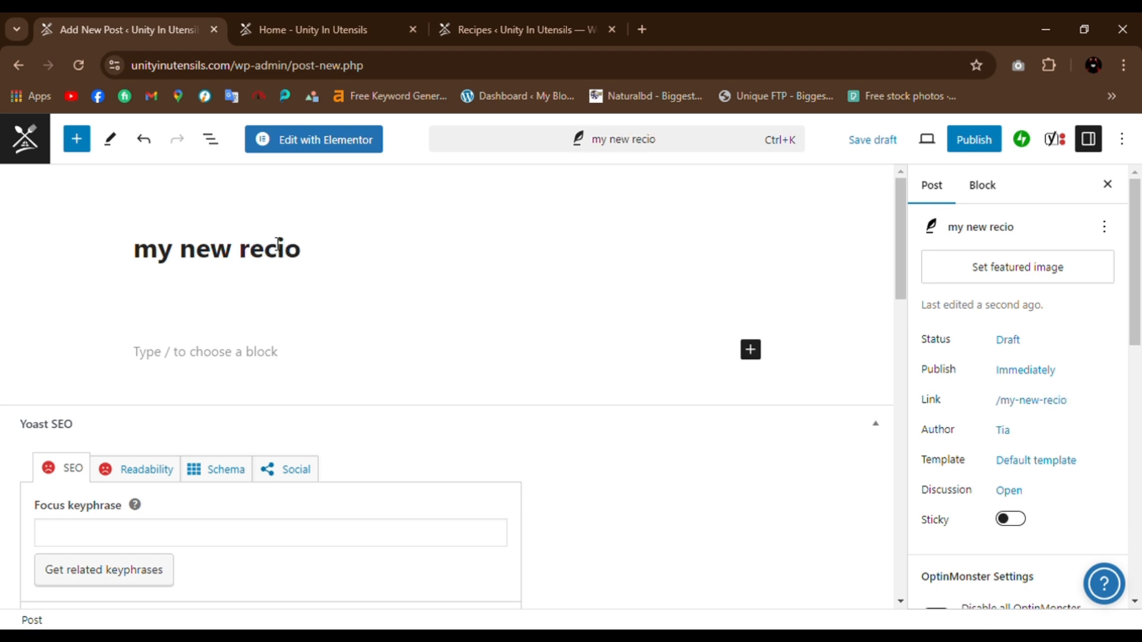
{"action": "key", "text": "BackSpace"}
{"action": "type", "text": "pe"}
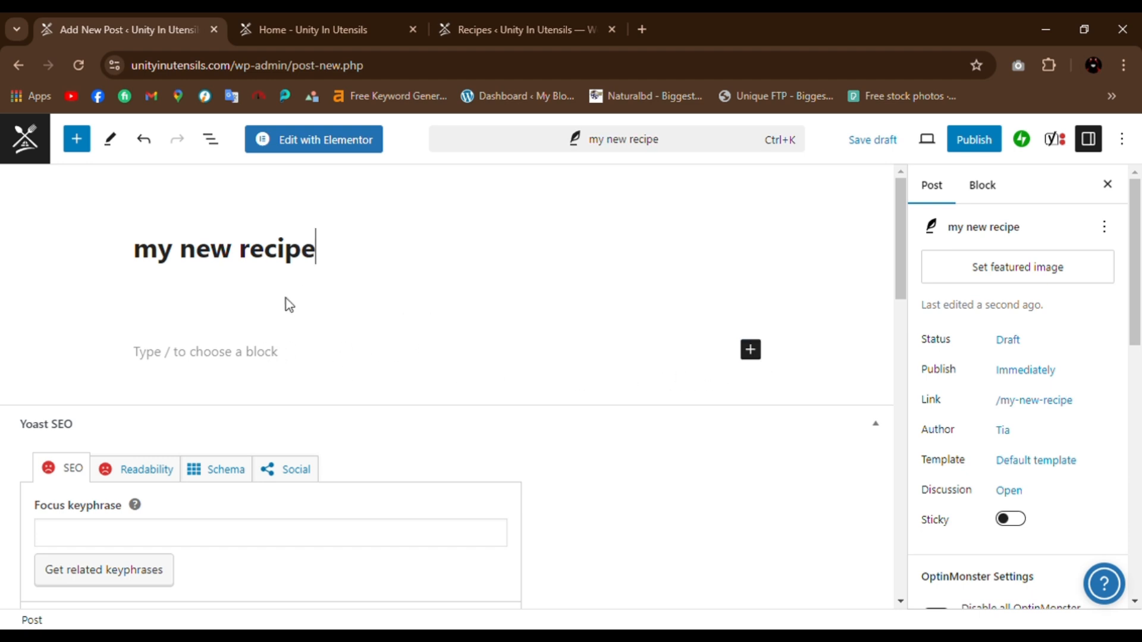
- Write "dfghfh" as the post's first paragraph and start an empty block below it
{"action": "left_click", "coordinate": [296, 365]}
{"action": "type", "text": "dfghfh"}
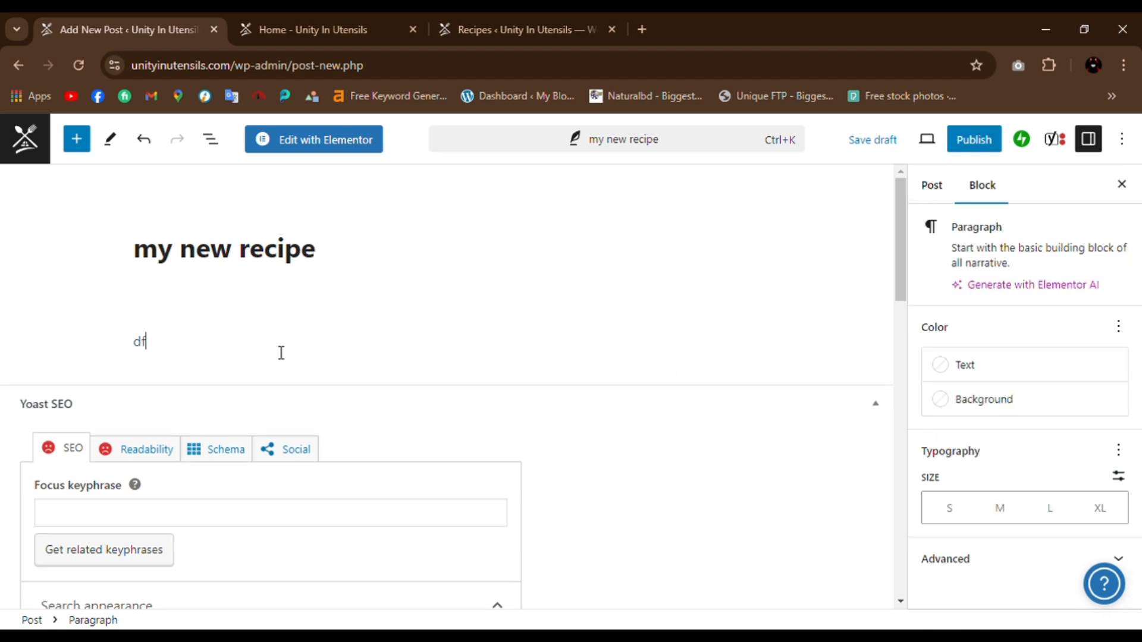
{"action": "left_click", "coordinate": [633, 383]}
{"action": "left_click", "coordinate": [416, 339]}
{"action": "key", "text": "Return"}
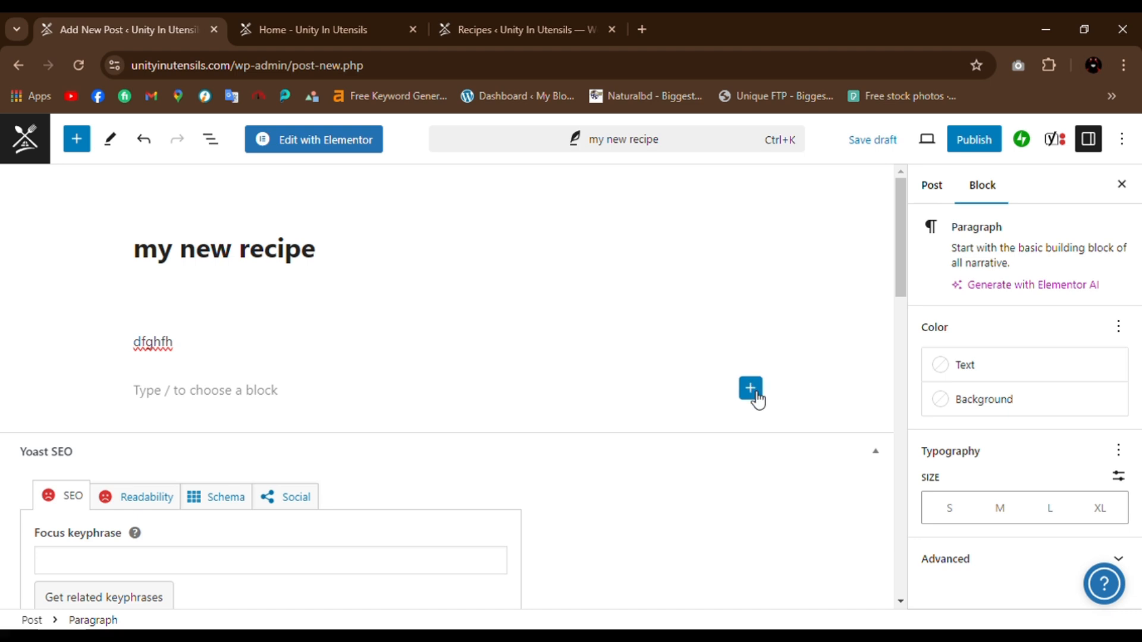
- Search all available blocks for "img" and insert an Image block below the "dfghfh" paragraph
{"action": "left_click", "coordinate": [751, 389]}
{"action": "scroll", "coordinate": [874, 526], "scroll_direction": "down", "scroll_amount": 1}
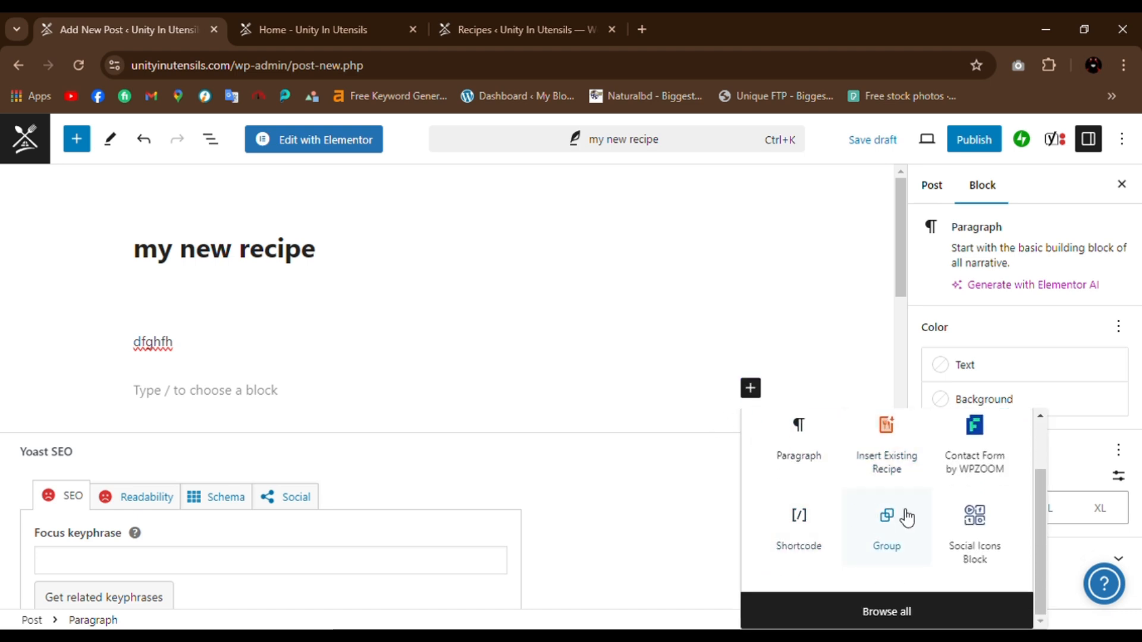
{"action": "left_click", "coordinate": [901, 612]}
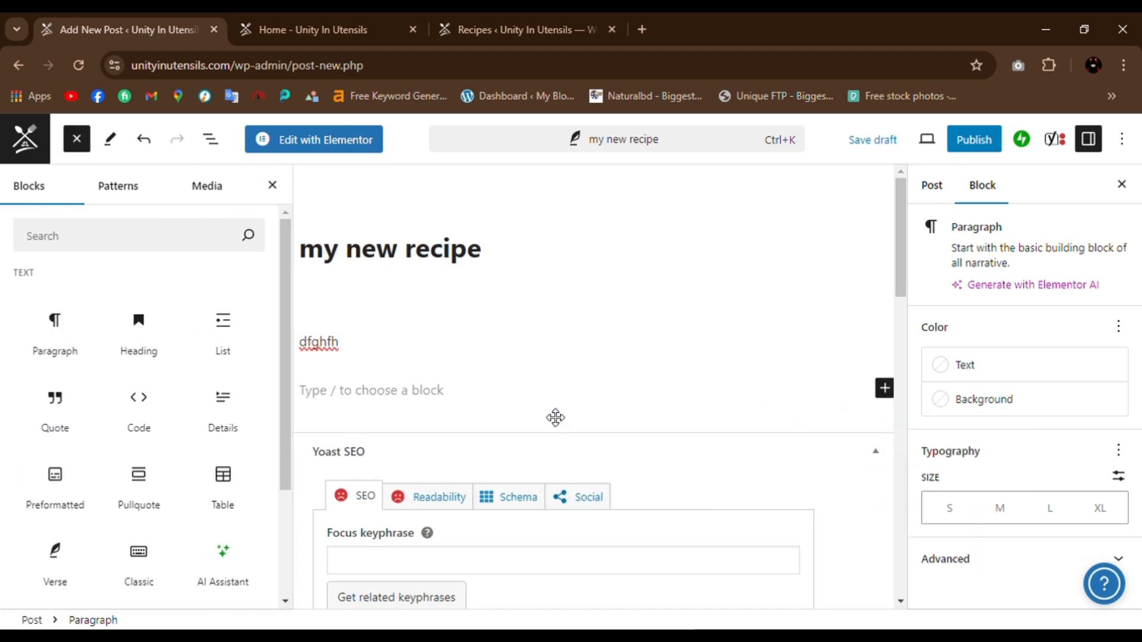
{"action": "left_click", "coordinate": [146, 248]}
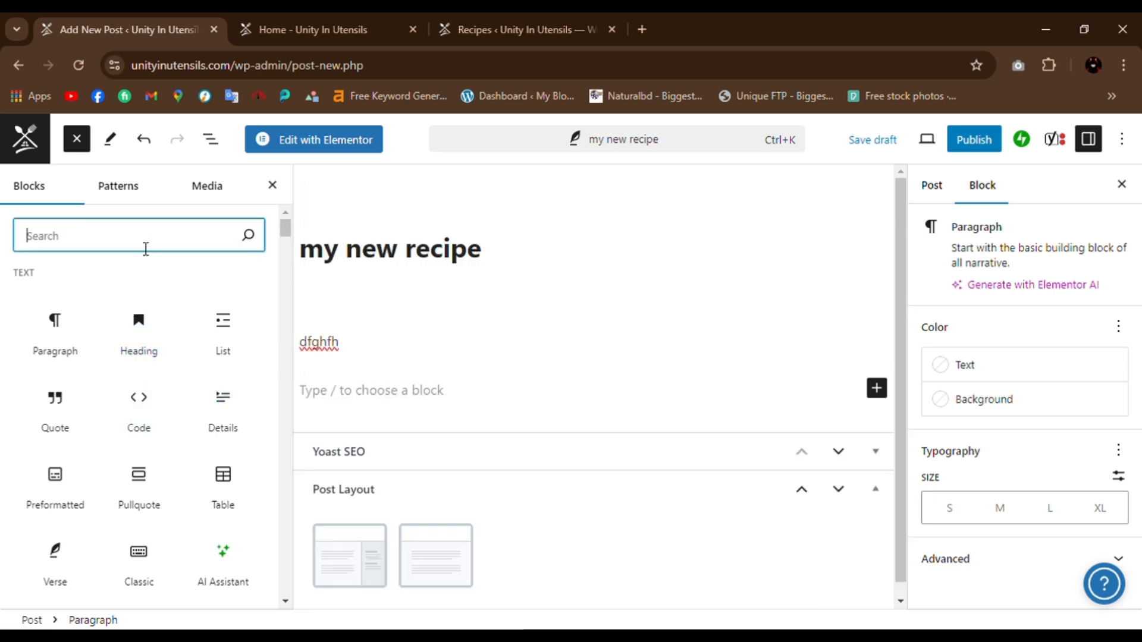
{"action": "type", "text": "img"}
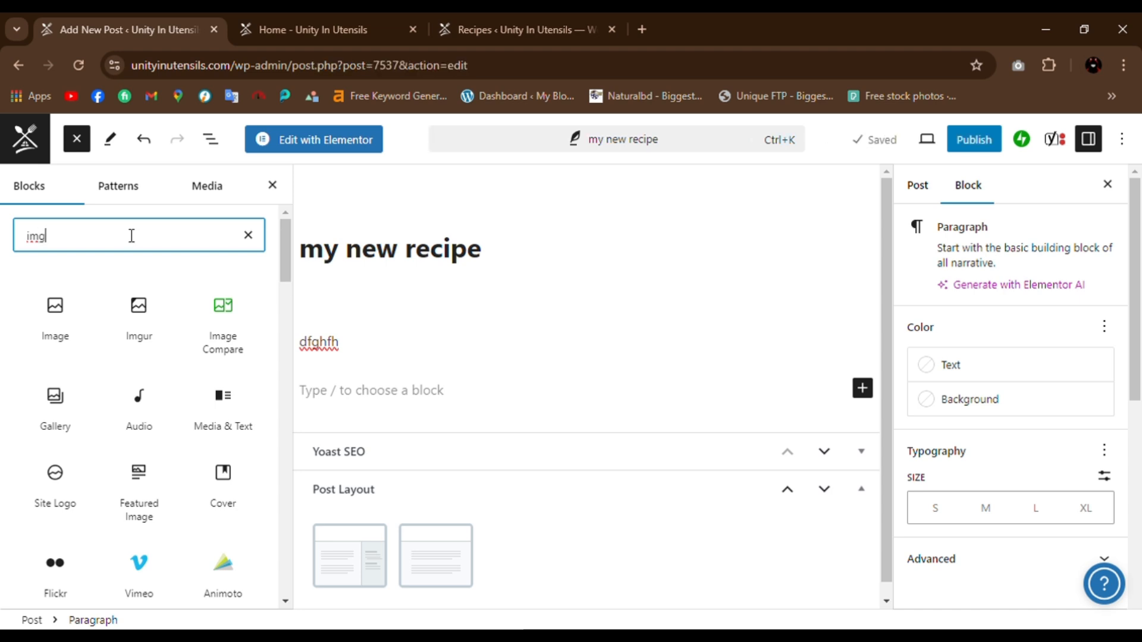
{"action": "left_click_drag", "start_coordinate": [137, 330], "coordinate": [544, 386]}
{"action": "scroll", "coordinate": [395, 387], "scroll_direction": "down", "scroll_amount": 3}
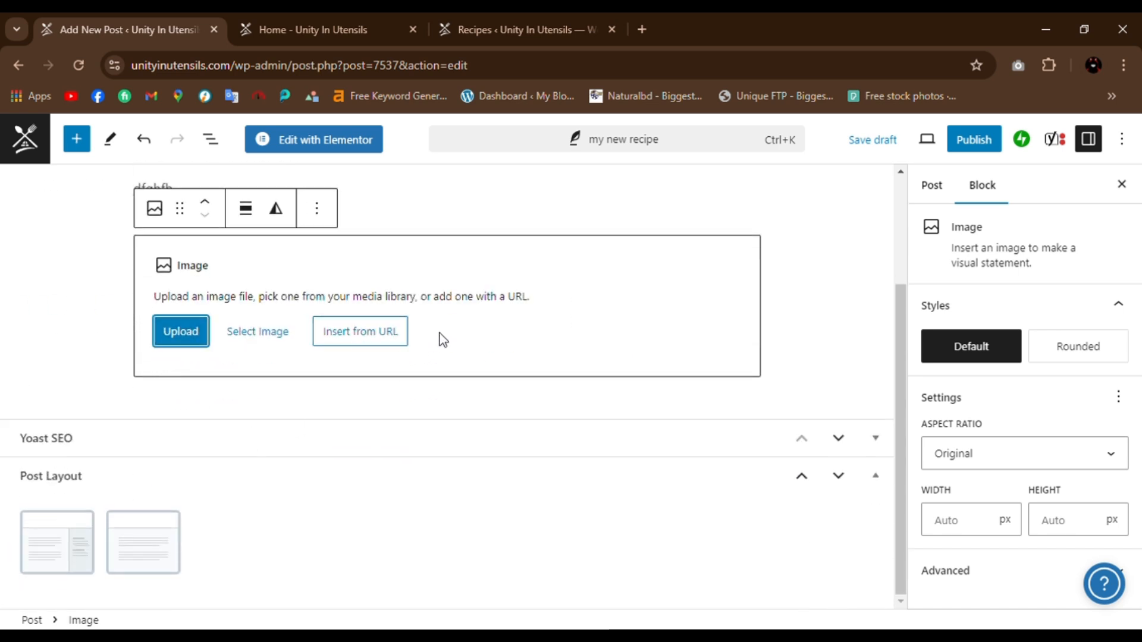
{"action": "left_click", "coordinate": [278, 336]}
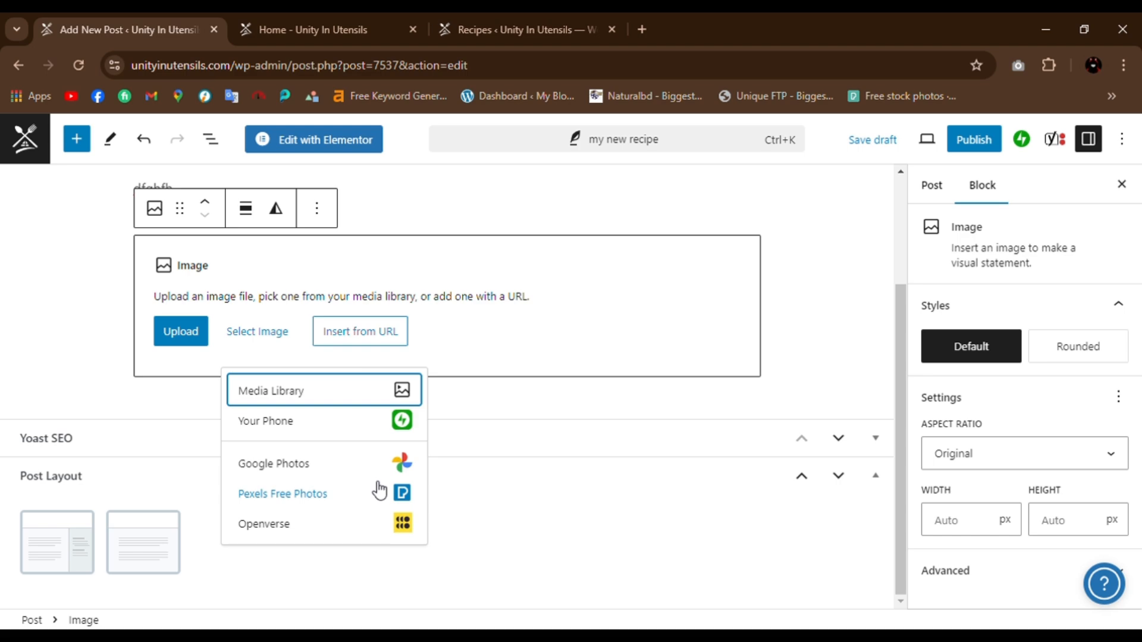
{"action": "left_click", "coordinate": [286, 391]}
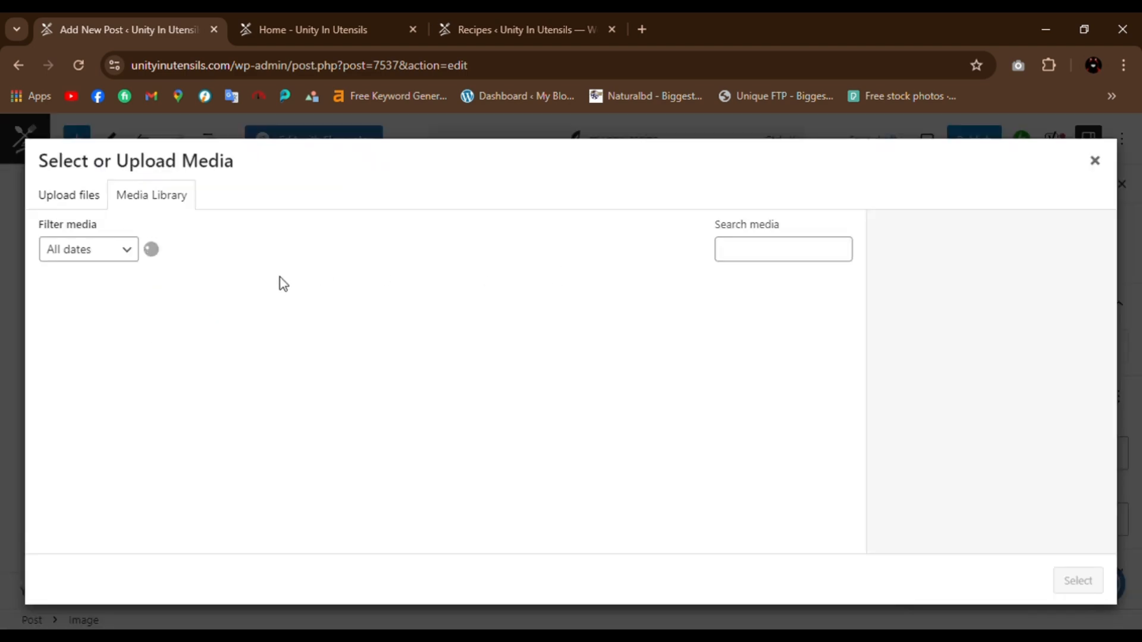
{"action": "scroll", "coordinate": [624, 357], "scroll_direction": "down", "scroll_amount": 5}
{"action": "scroll", "coordinate": [688, 408], "scroll_direction": "up", "scroll_amount": 5}
{"action": "left_click", "coordinate": [688, 408]}
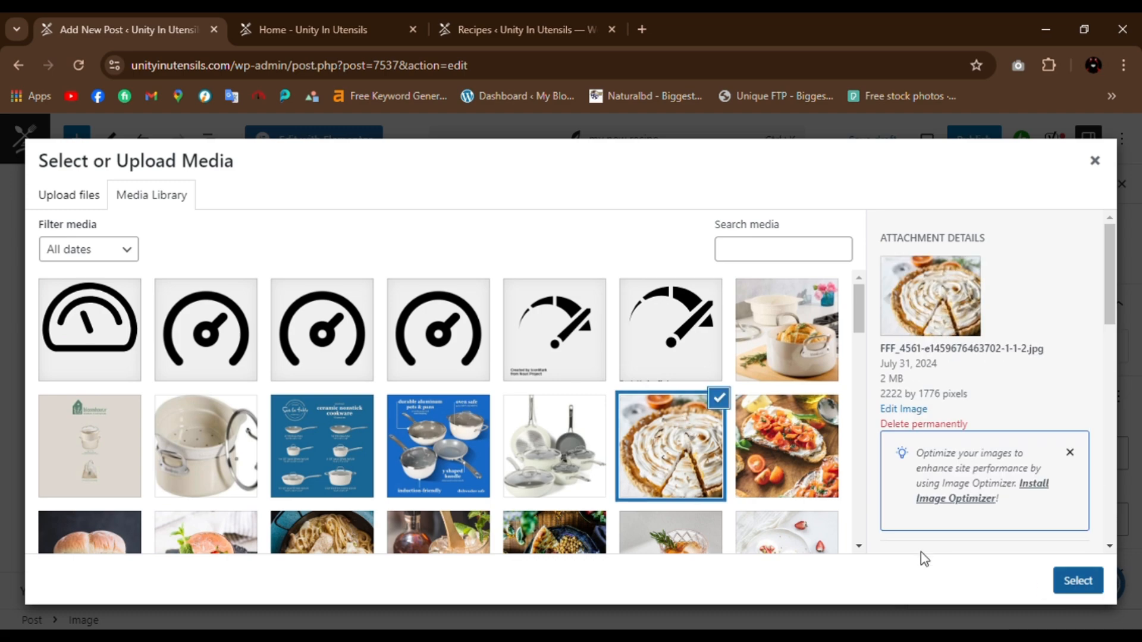
{"action": "left_click", "coordinate": [1070, 581]}
{"action": "scroll", "coordinate": [684, 281], "scroll_direction": "down", "scroll_amount": 6}
{"action": "left_click", "coordinate": [591, 472]}
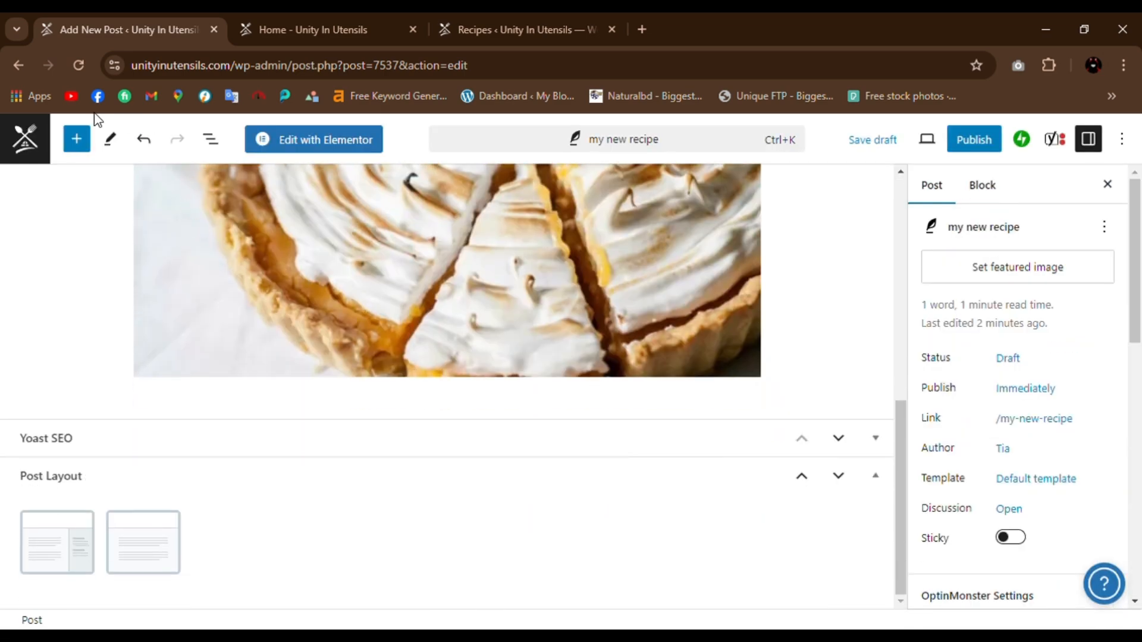
- Search the blocks for "recipe" and place a Recipe Card (Schema.org) block below the pie image
{"action": "left_click", "coordinate": [77, 139]}
{"action": "scroll", "coordinate": [143, 417], "scroll_direction": "down", "scroll_amount": 3}
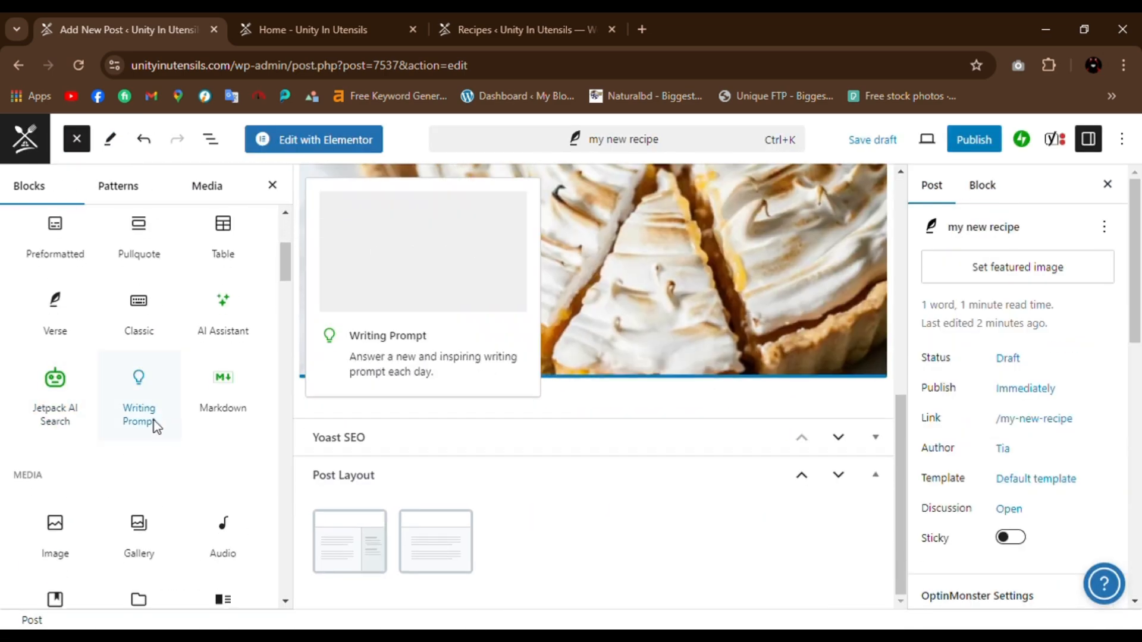
{"action": "scroll", "coordinate": [110, 245], "scroll_direction": "up", "scroll_amount": 3}
{"action": "left_click", "coordinate": [110, 234]}
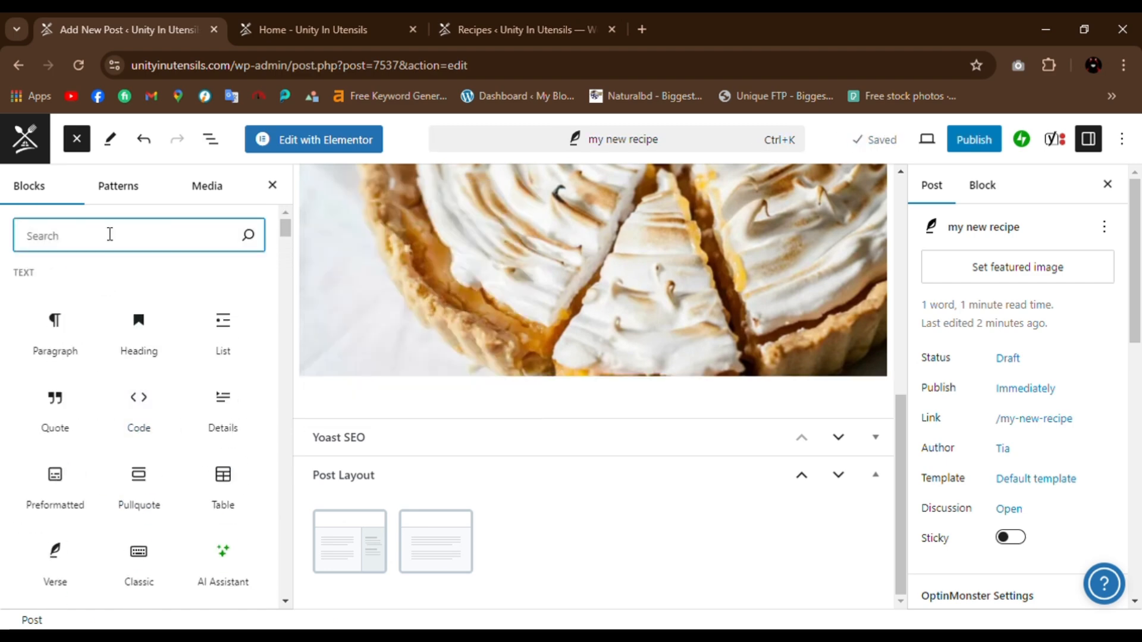
{"action": "type", "text": "re"}
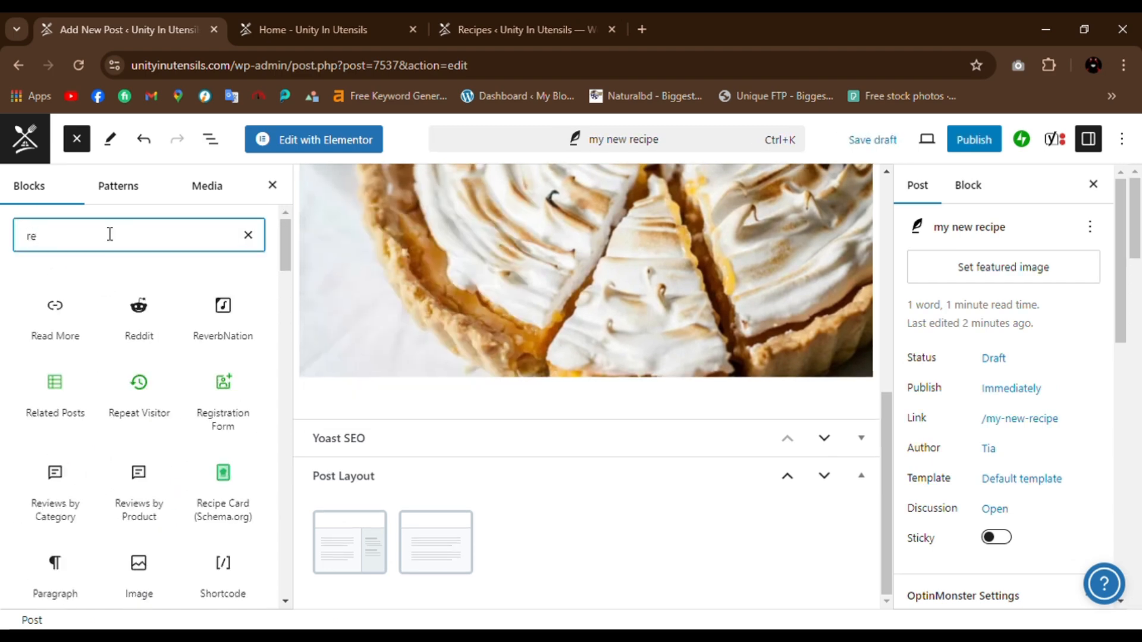
{"action": "type", "text": "cipe"}
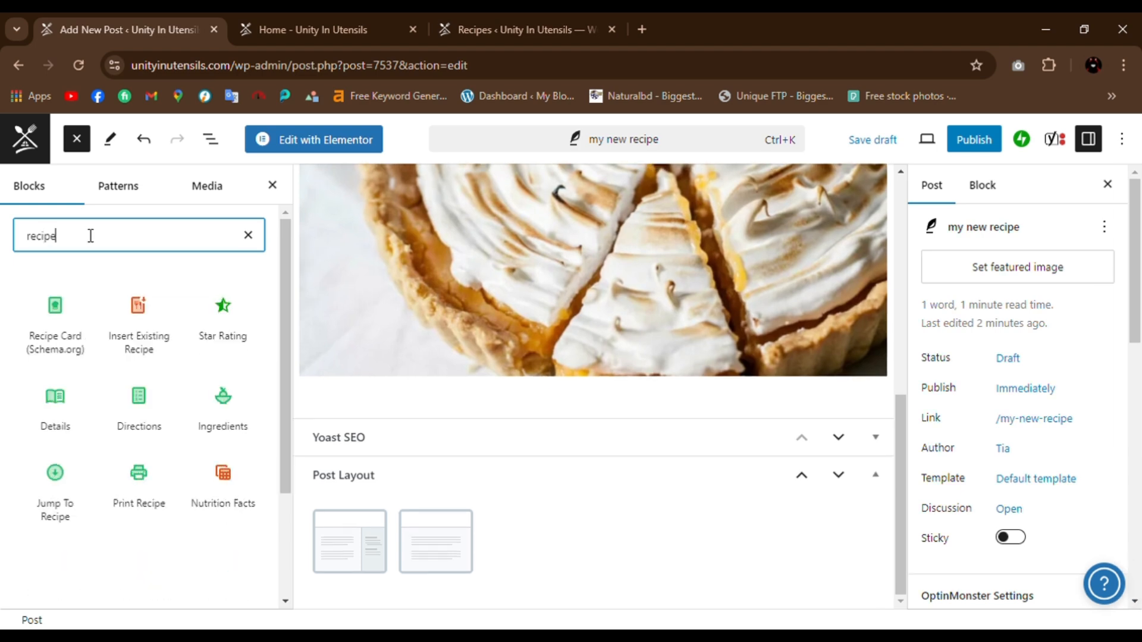
{"action": "left_click_drag", "start_coordinate": [66, 337], "coordinate": [542, 406]}
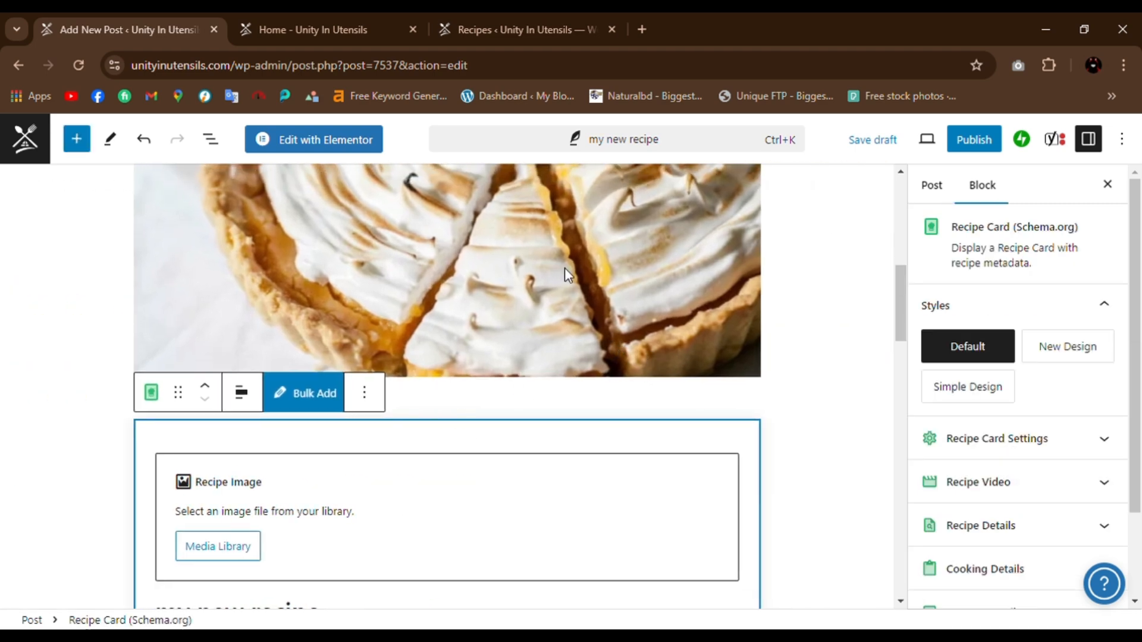
- Set the recipe card's image to the same meringue pie picture from the media library
{"action": "left_click", "coordinate": [218, 299]}
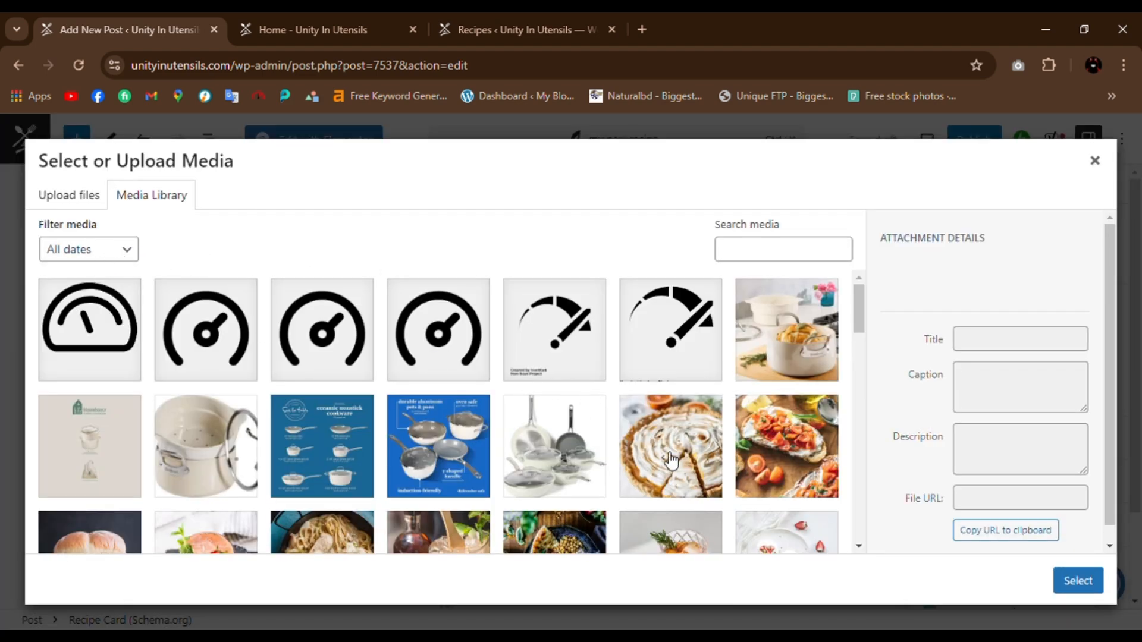
{"action": "left_click", "coordinate": [668, 458]}
{"action": "left_click", "coordinate": [1078, 580]}
{"action": "scroll", "coordinate": [422, 278], "scroll_direction": "down", "scroll_amount": 1}
{"action": "scroll", "coordinate": [422, 280], "scroll_direction": "up", "scroll_amount": 2}
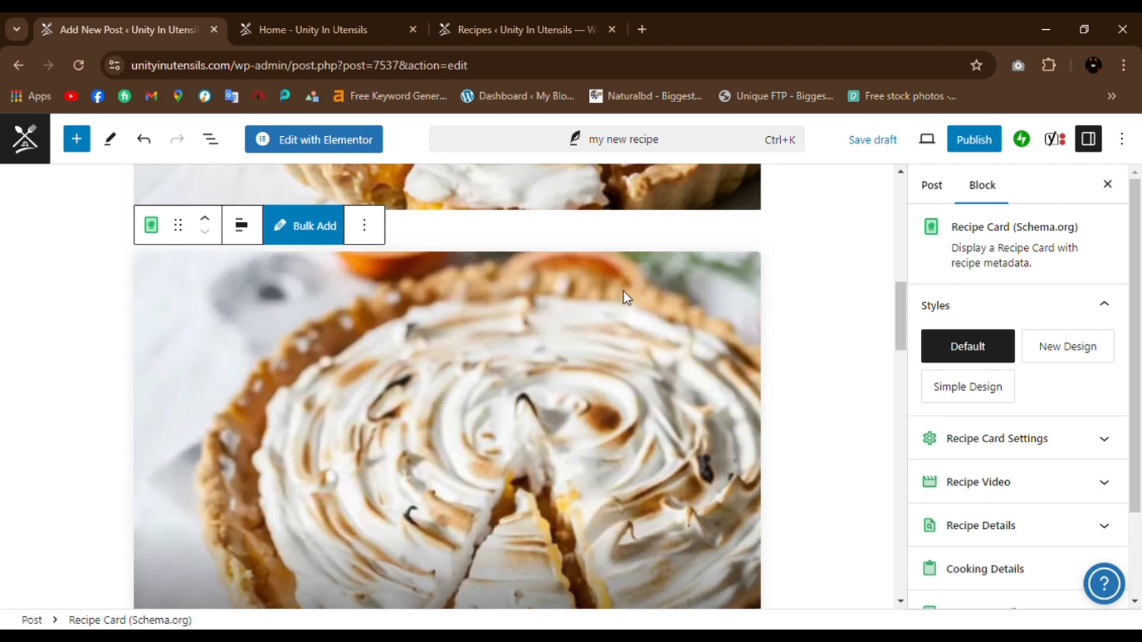
- Preview the recipe card styles, apply New Design, and look over the card's details section
{"action": "mouse_move", "coordinate": [1077, 351]}
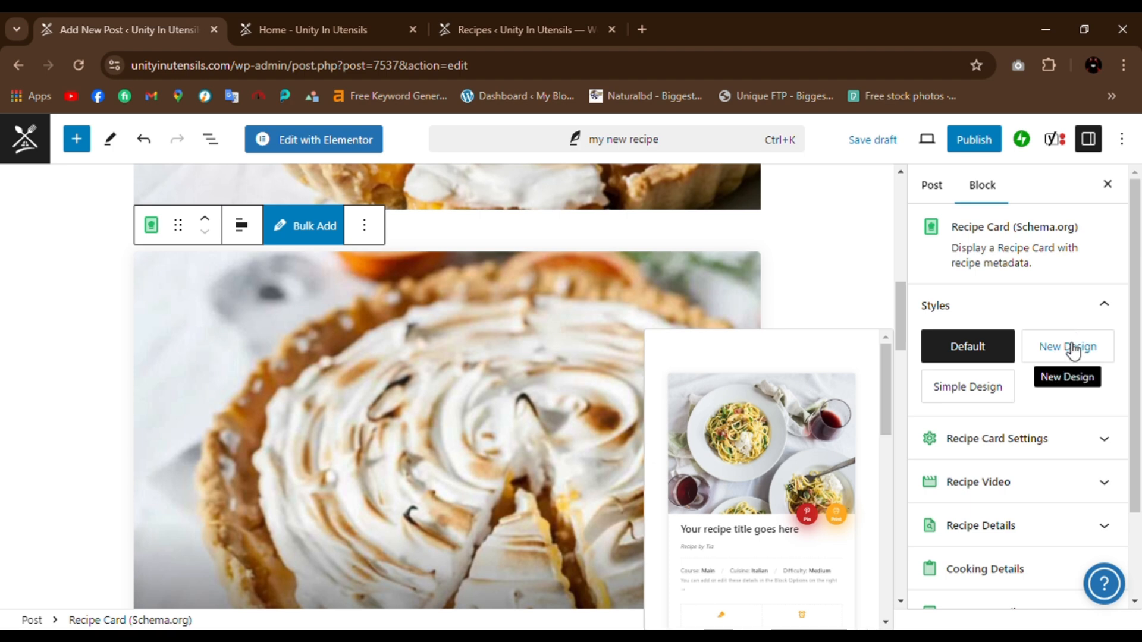
{"action": "mouse_move", "coordinate": [980, 404]}
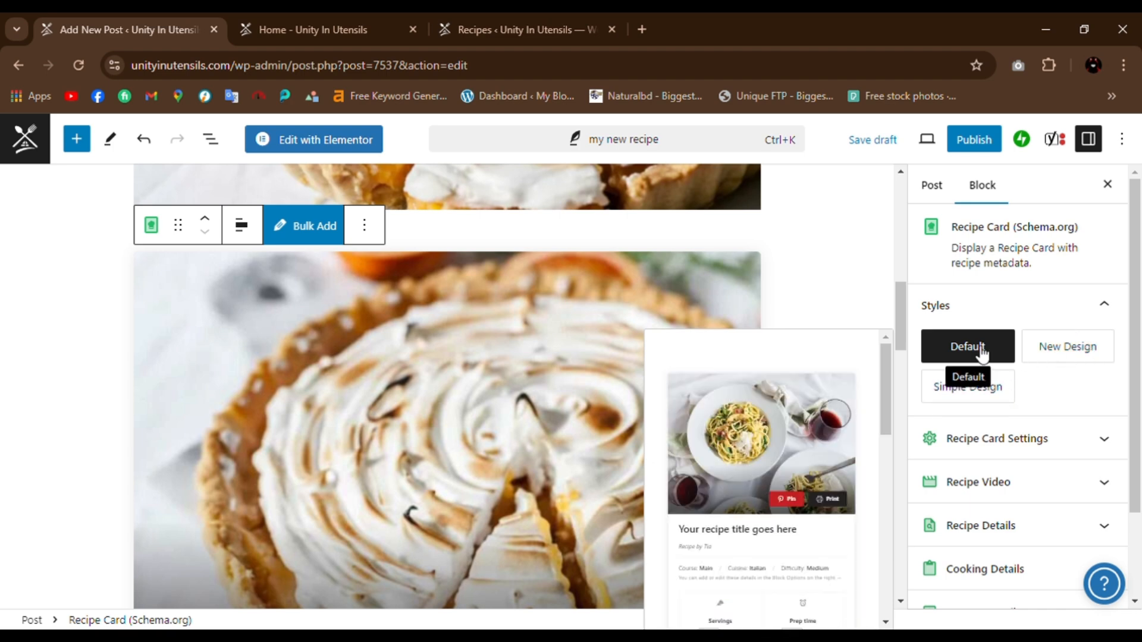
{"action": "left_click", "coordinate": [1069, 352]}
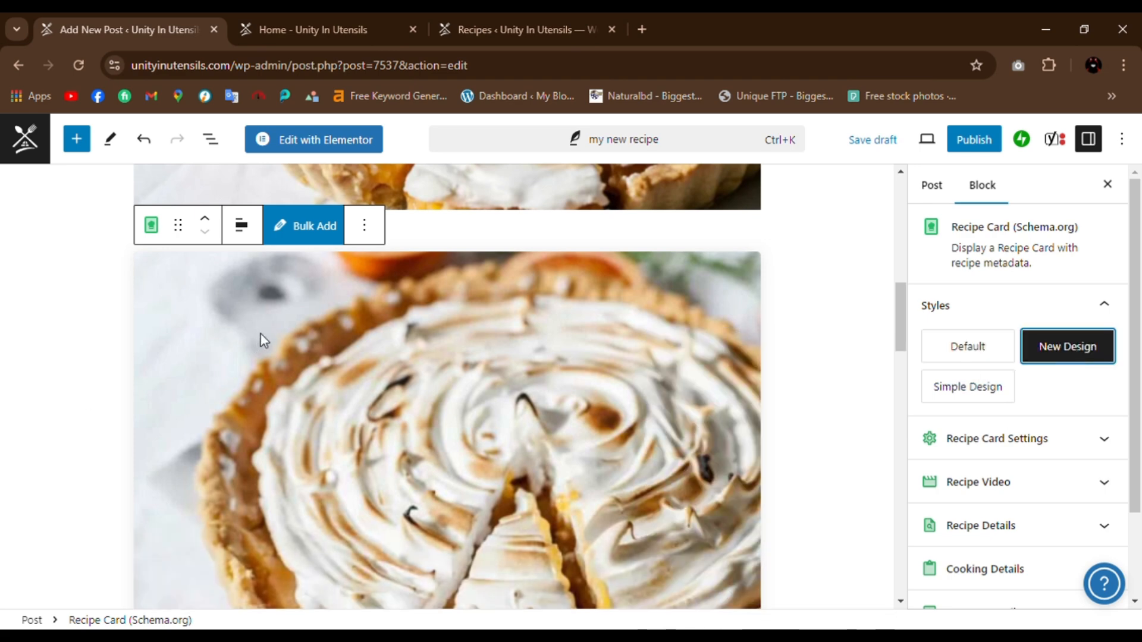
{"action": "scroll", "coordinate": [261, 342], "scroll_direction": "down", "scroll_amount": 6}
{"action": "scroll", "coordinate": [285, 361], "scroll_direction": "down", "scroll_amount": 3}
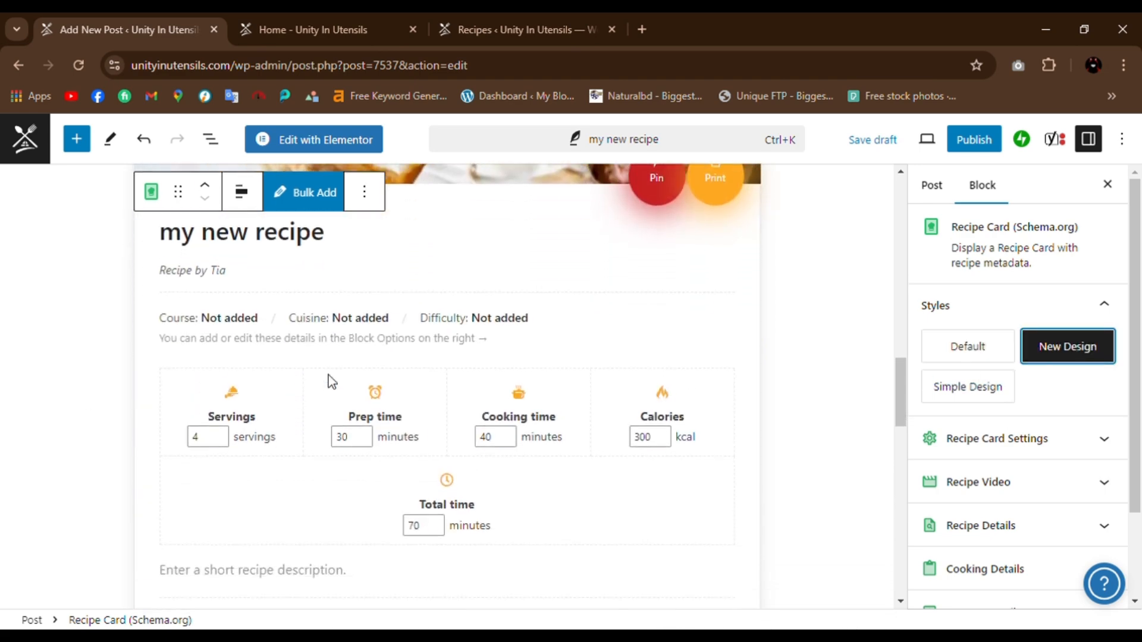
{"action": "scroll", "coordinate": [244, 311], "scroll_direction": "up", "scroll_amount": 3}
{"action": "left_click", "coordinate": [219, 390]}
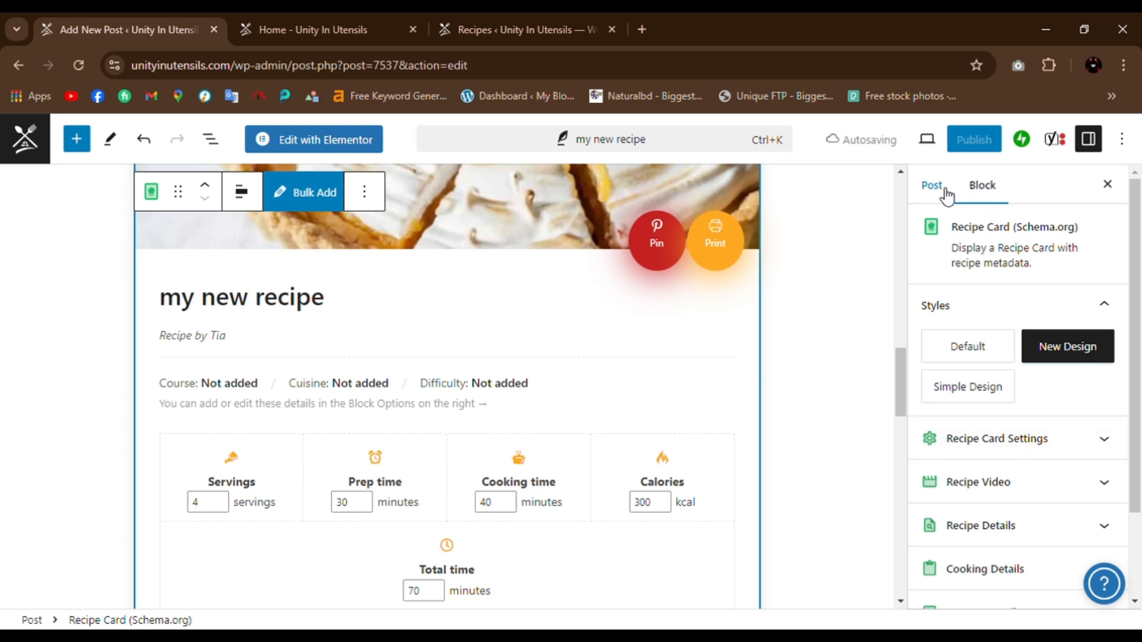
- Centre the recipe card's header content in the Recipe Card Settings
{"action": "left_click", "coordinate": [997, 438]}
{"action": "scroll", "coordinate": [999, 357], "scroll_direction": "down", "scroll_amount": 5}
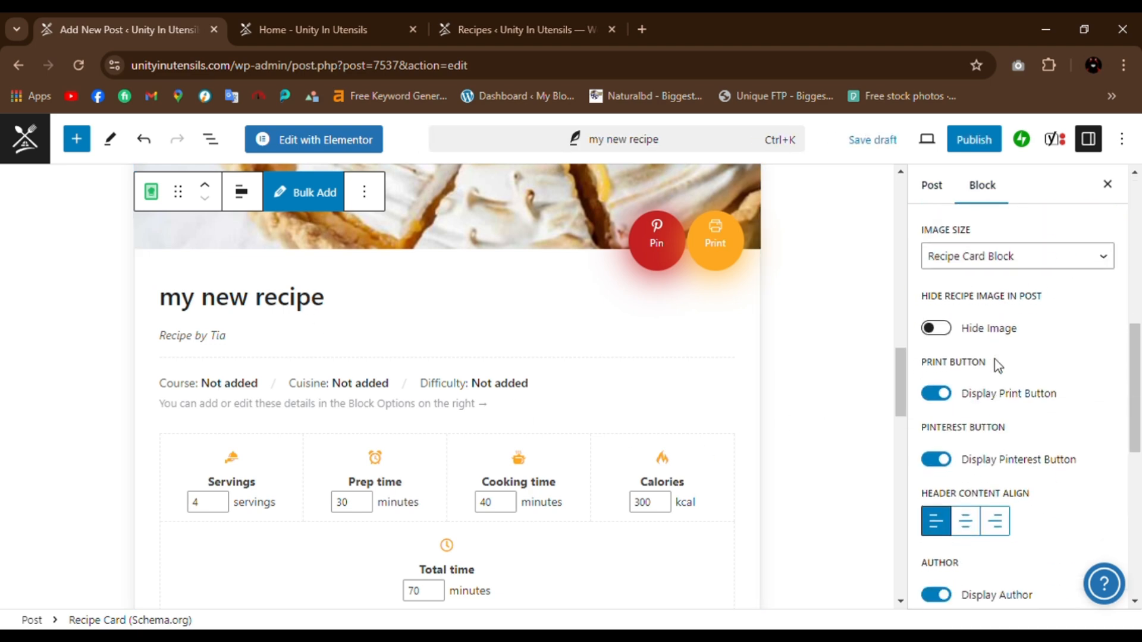
{"action": "scroll", "coordinate": [1035, 328], "scroll_direction": "down", "scroll_amount": 3}
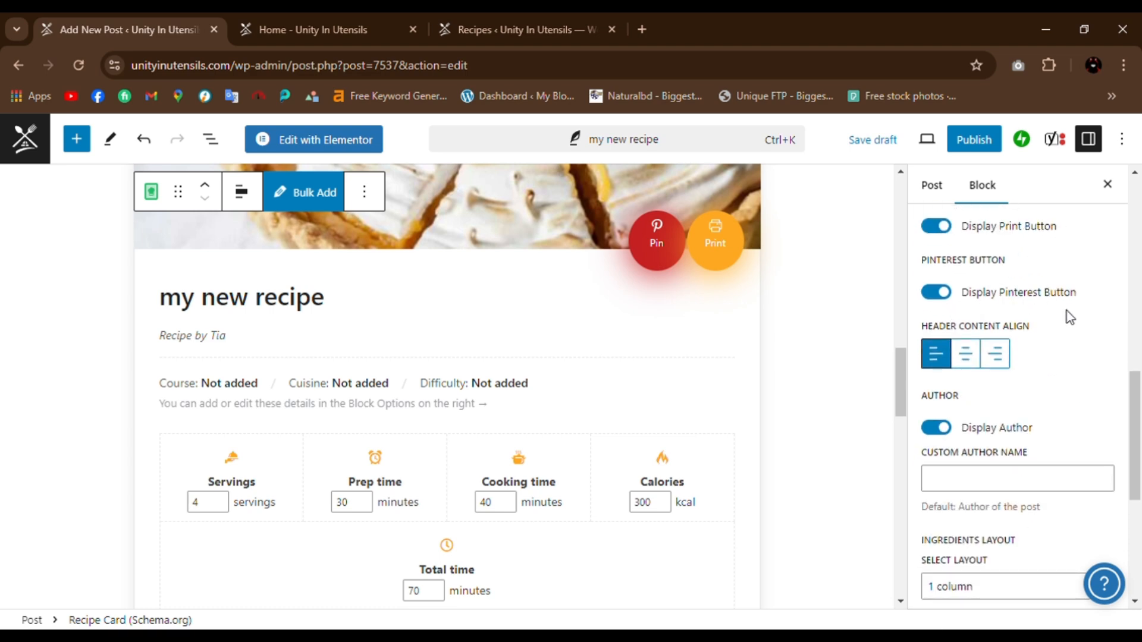
{"action": "scroll", "coordinate": [1064, 321], "scroll_direction": "down", "scroll_amount": 1}
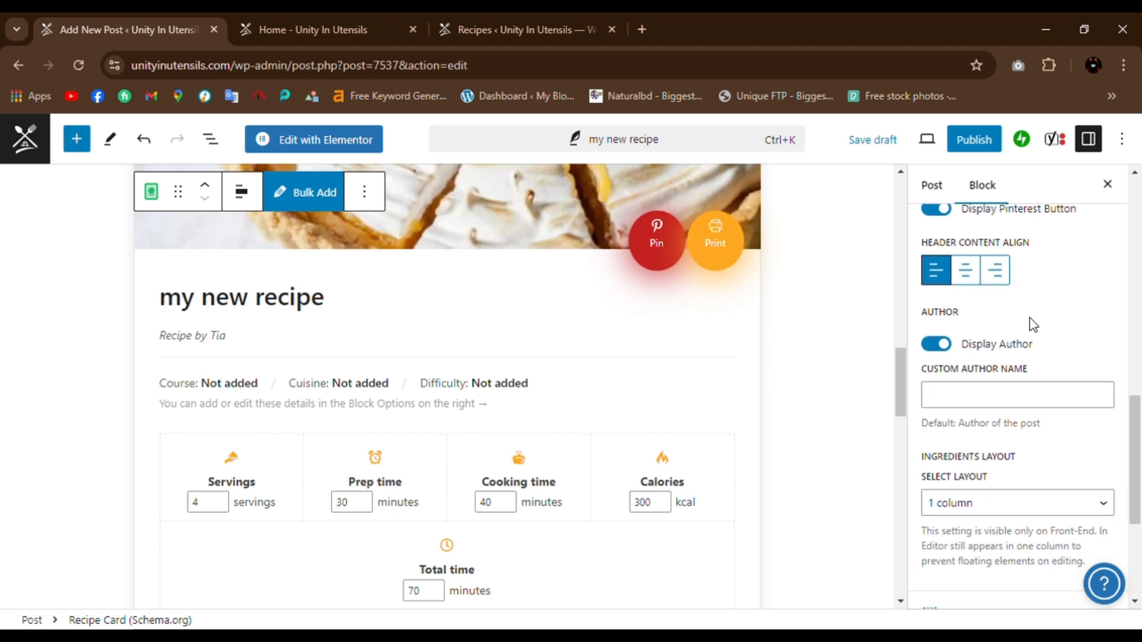
{"action": "left_click", "coordinate": [970, 279]}
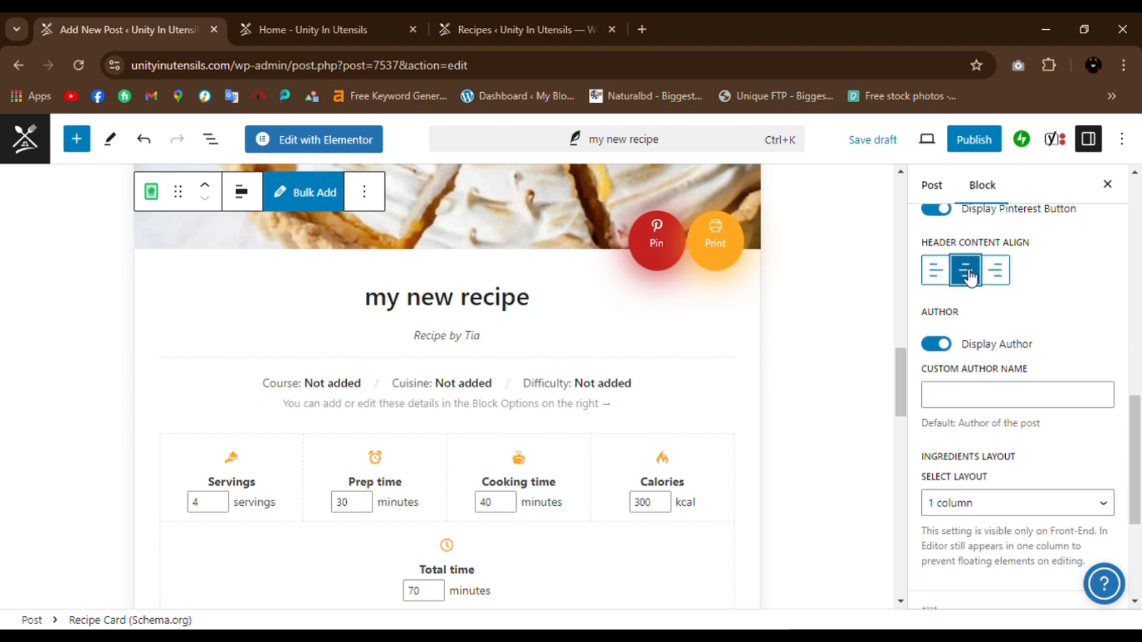
- Review the card's custom author name and ingredients layout settings, and expand the Recipe Video options
{"action": "scroll", "coordinate": [1058, 326], "scroll_direction": "down", "scroll_amount": 2}
{"action": "scroll", "coordinate": [973, 393], "scroll_direction": "up", "scroll_amount": 1}
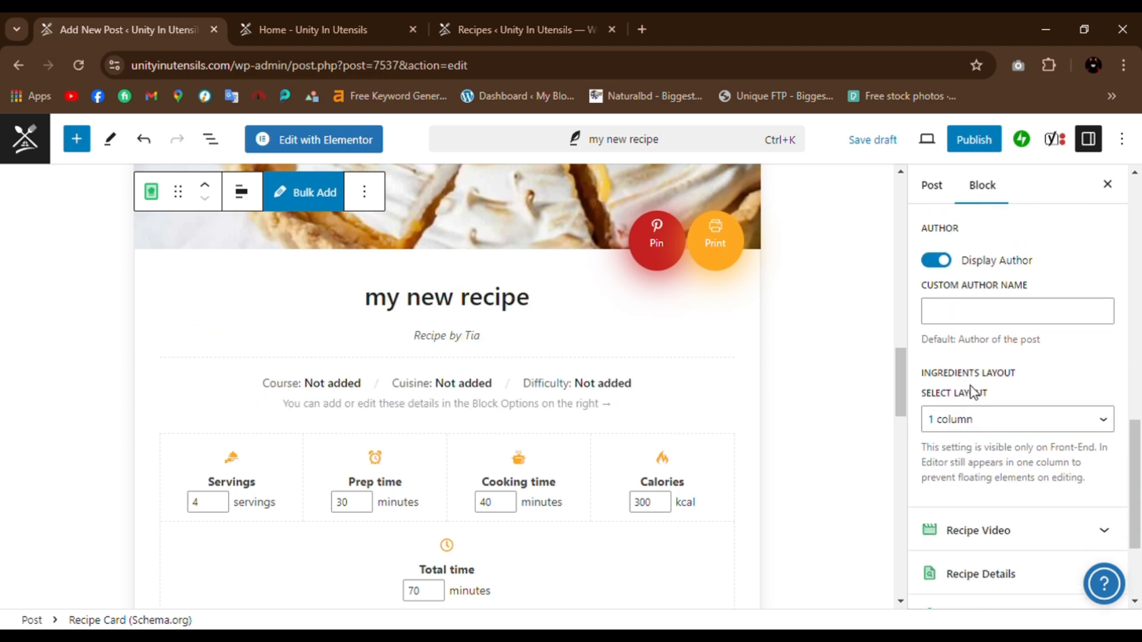
{"action": "left_click", "coordinate": [985, 320]}
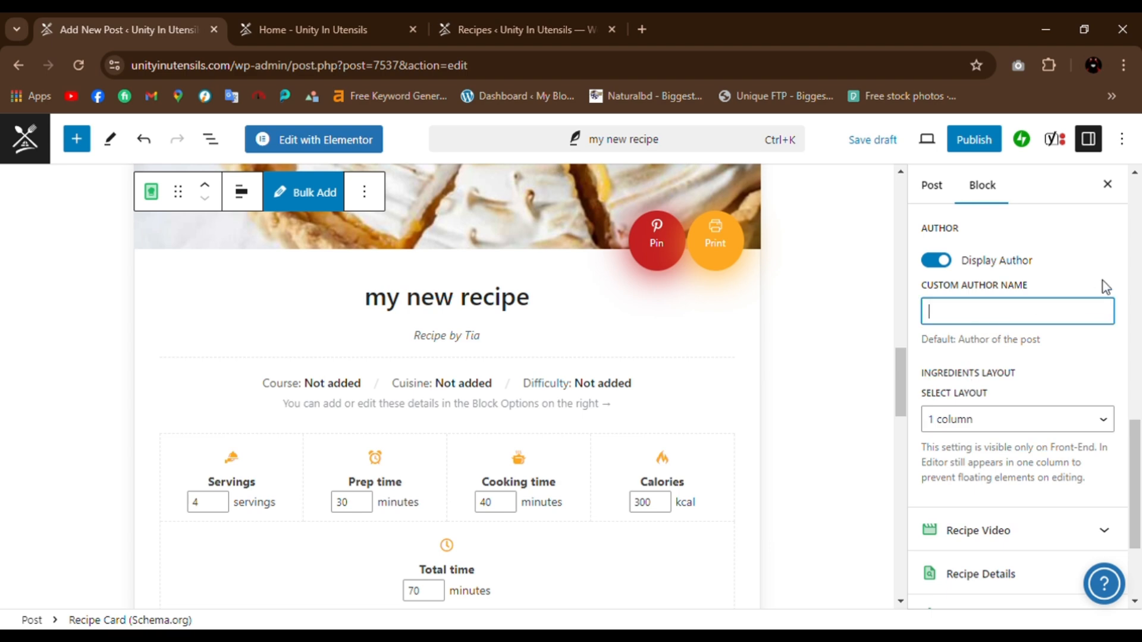
{"action": "scroll", "coordinate": [1006, 349], "scroll_direction": "down", "scroll_amount": 3}
{"action": "left_click", "coordinate": [1037, 387]}
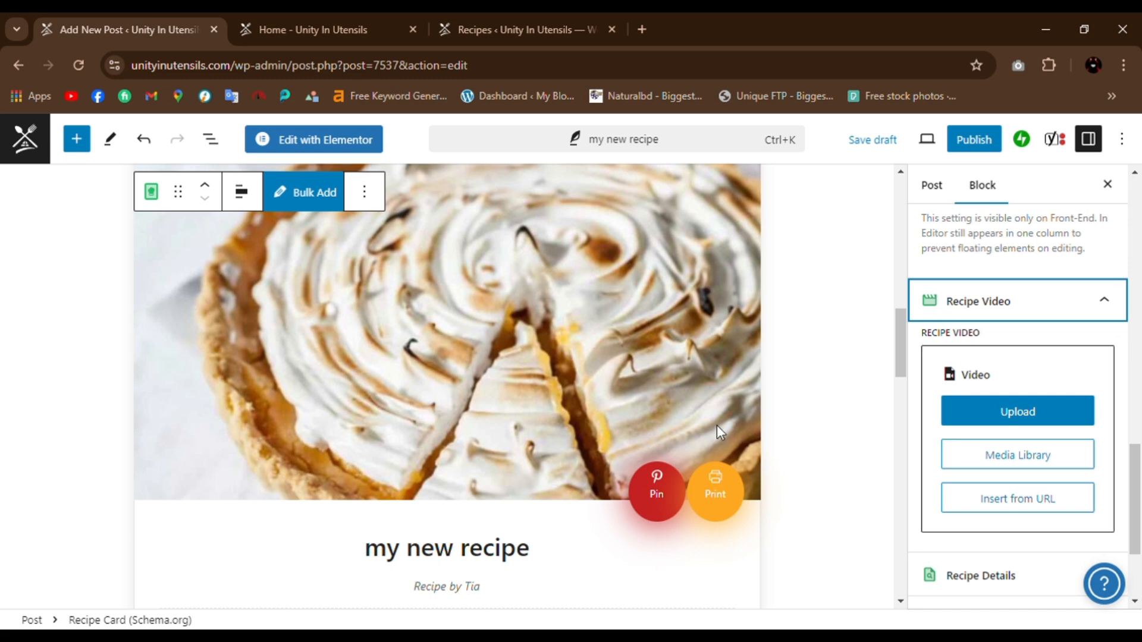
- Examine the card's Recipe Video section and its options for uploading a video or inserting one from a URL
{"action": "scroll", "coordinate": [607, 429], "scroll_direction": "down", "scroll_amount": 15}
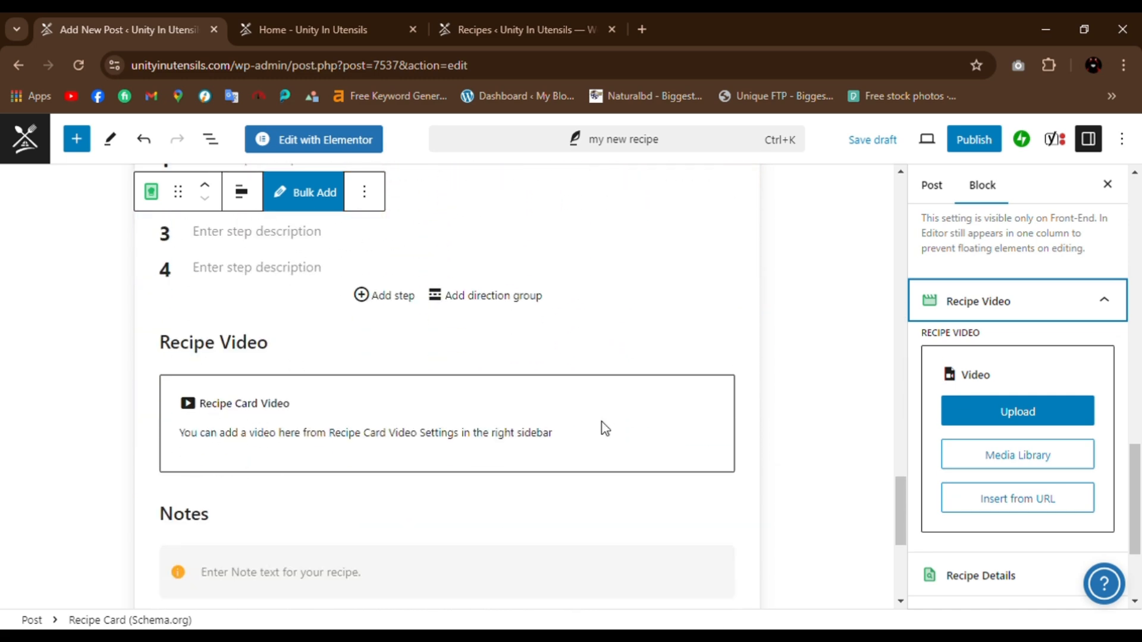
{"action": "scroll", "coordinate": [605, 428], "scroll_direction": "down", "scroll_amount": 2}
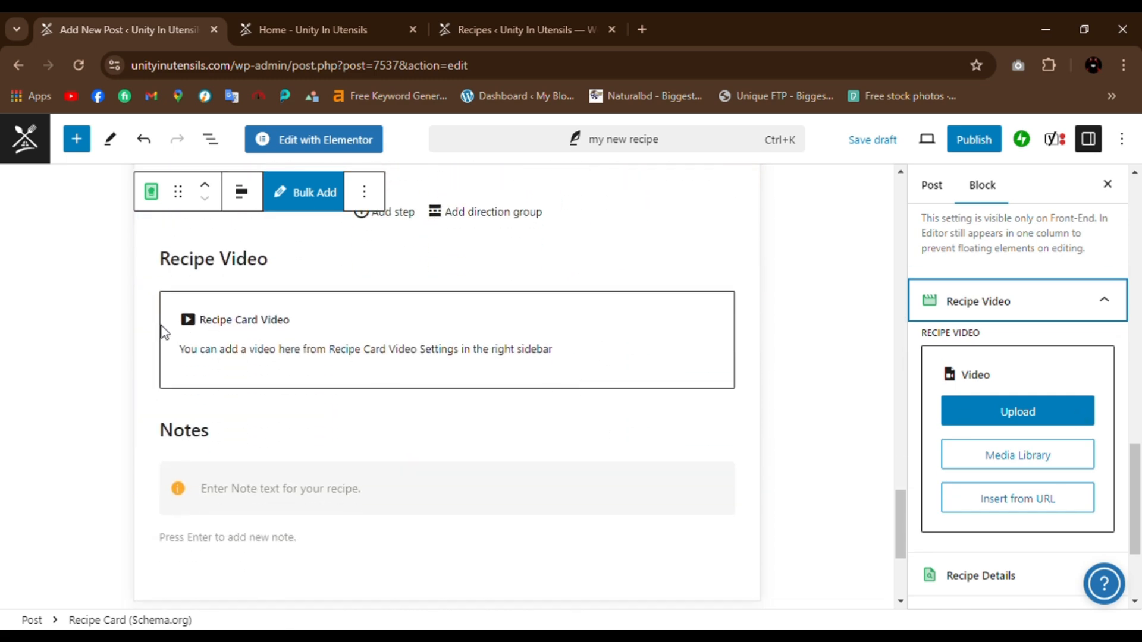
{"action": "left_click", "coordinate": [1023, 418]}
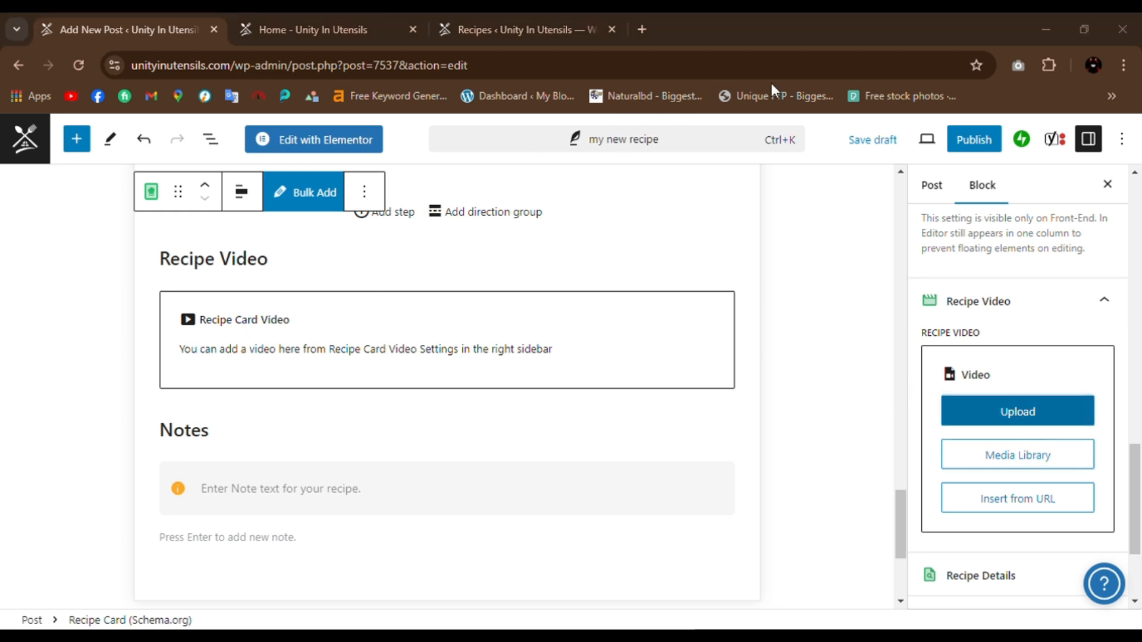
{"action": "left_click", "coordinate": [1022, 507]}
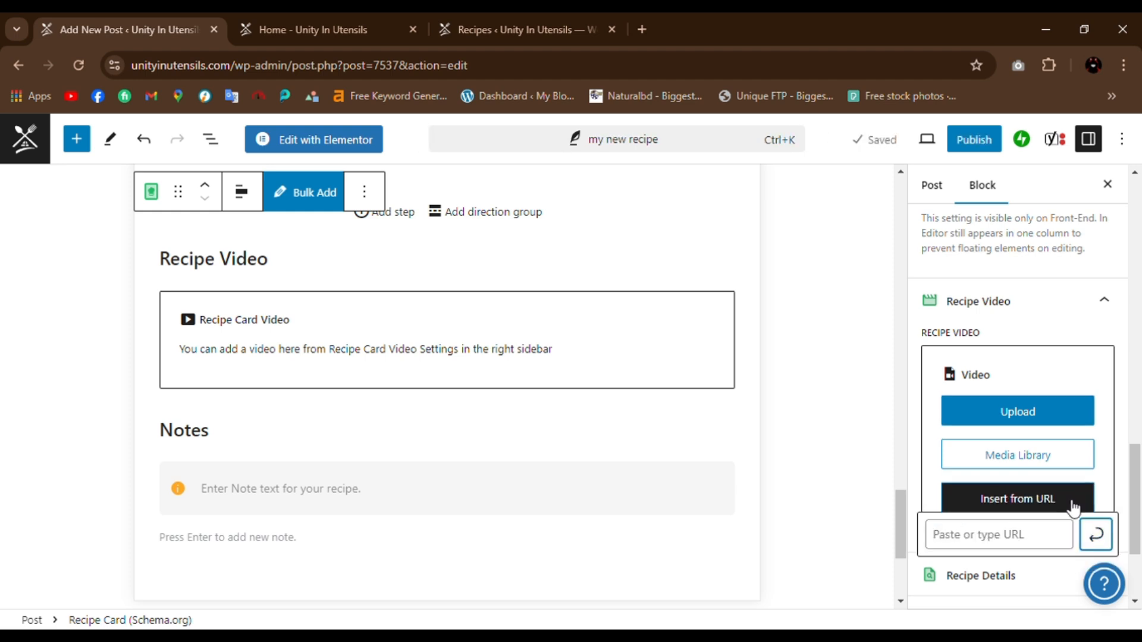
{"action": "left_click", "coordinate": [1047, 343]}
- Expand Recipe Details and review the course, cuisine, difficulty and keywords fields
{"action": "scroll", "coordinate": [1046, 343], "scroll_direction": "down", "scroll_amount": 3}
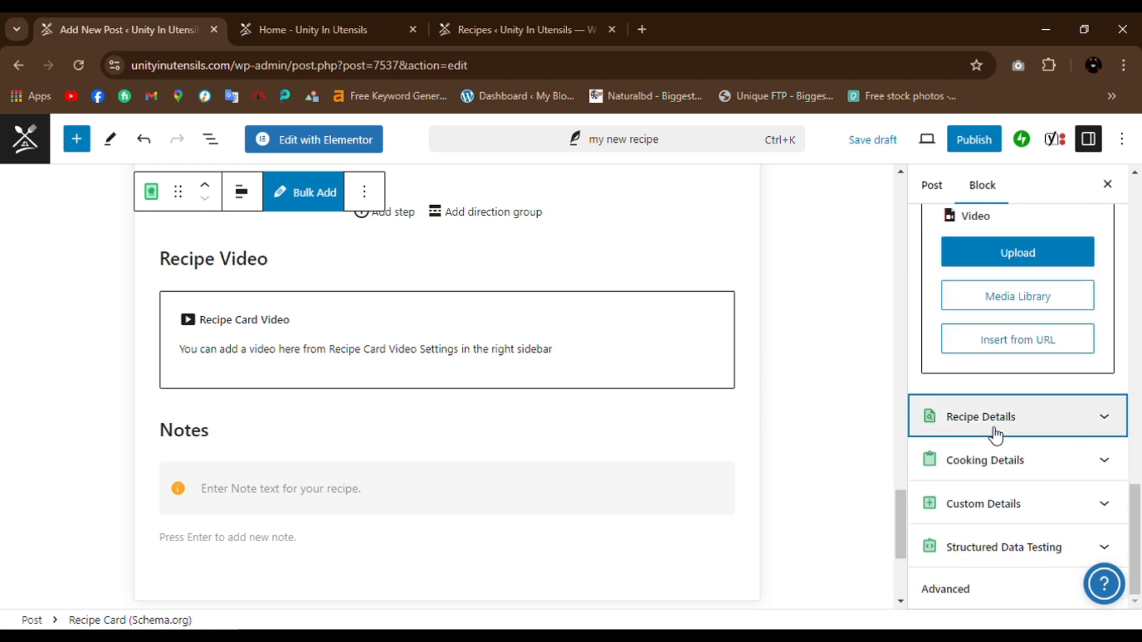
{"action": "left_click", "coordinate": [992, 425]}
{"action": "left_click", "coordinate": [997, 311]}
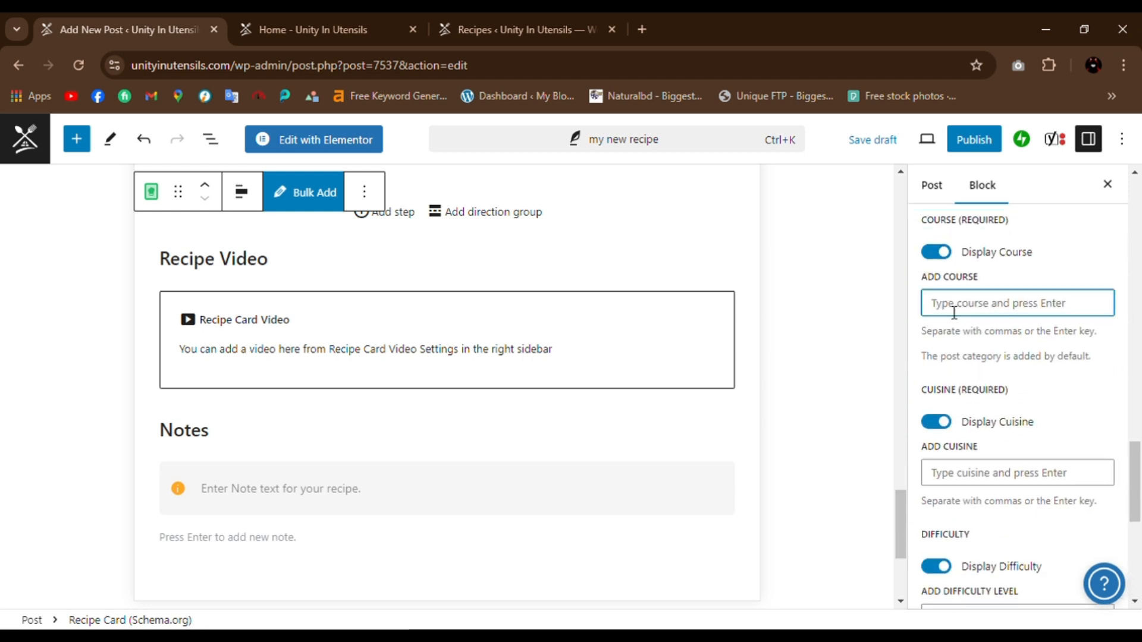
{"action": "left_click", "coordinate": [990, 484]}
{"action": "scroll", "coordinate": [1051, 382], "scroll_direction": "down", "scroll_amount": 4}
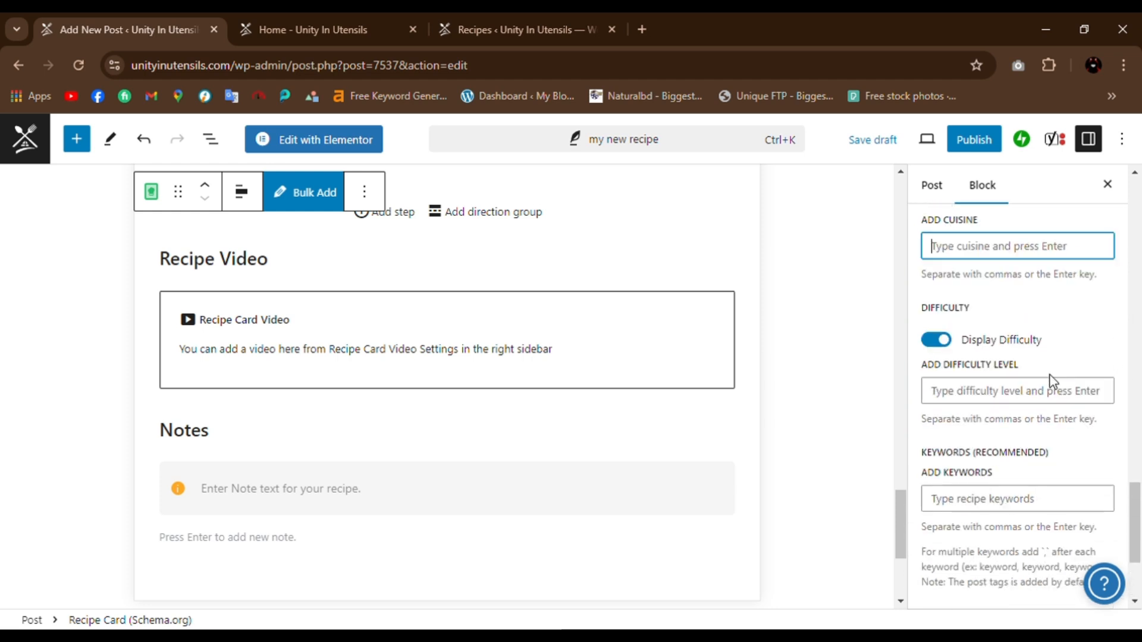
{"action": "left_click", "coordinate": [985, 374]}
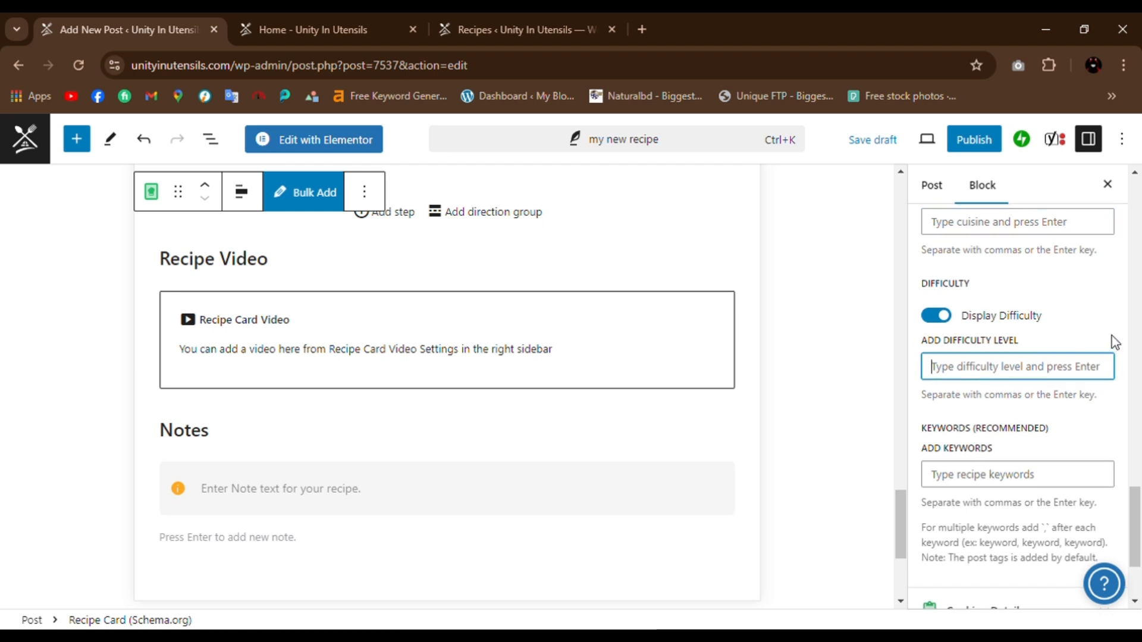
{"action": "scroll", "coordinate": [1008, 368], "scroll_direction": "down", "scroll_amount": 2}
{"action": "scroll", "coordinate": [1008, 371], "scroll_direction": "up", "scroll_amount": 3}
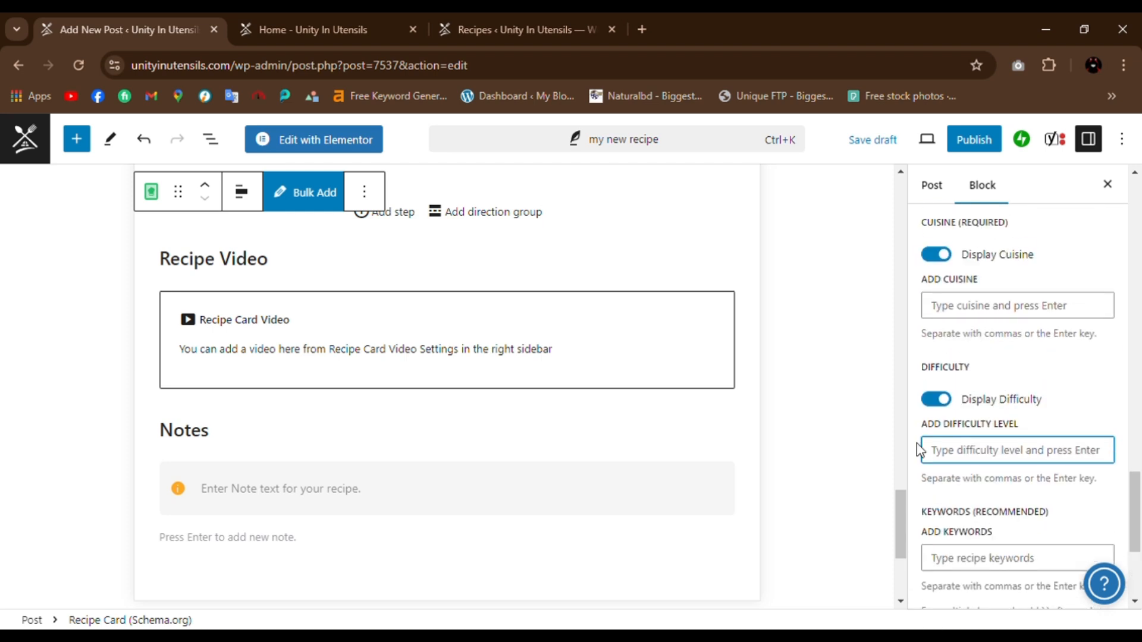
- Turn off Display Difficulty, check the details line under the recipe title, and turn the option back on
{"action": "left_click", "coordinate": [942, 403]}
{"action": "scroll", "coordinate": [336, 419], "scroll_direction": "up", "scroll_amount": 10}
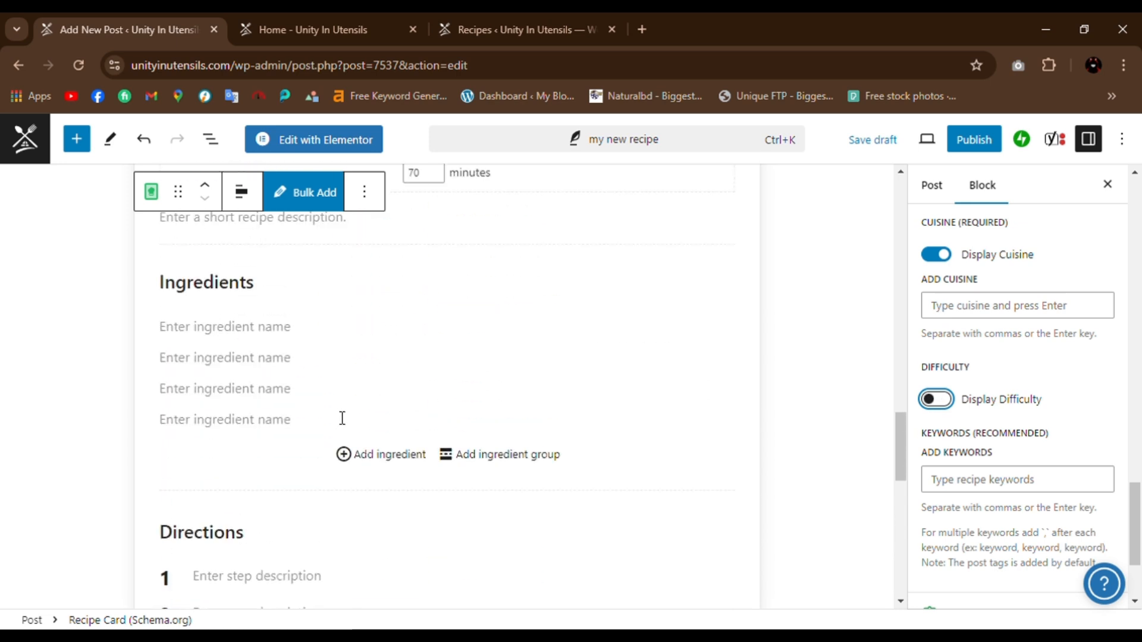
{"action": "scroll", "coordinate": [343, 414], "scroll_direction": "up", "scroll_amount": 3}
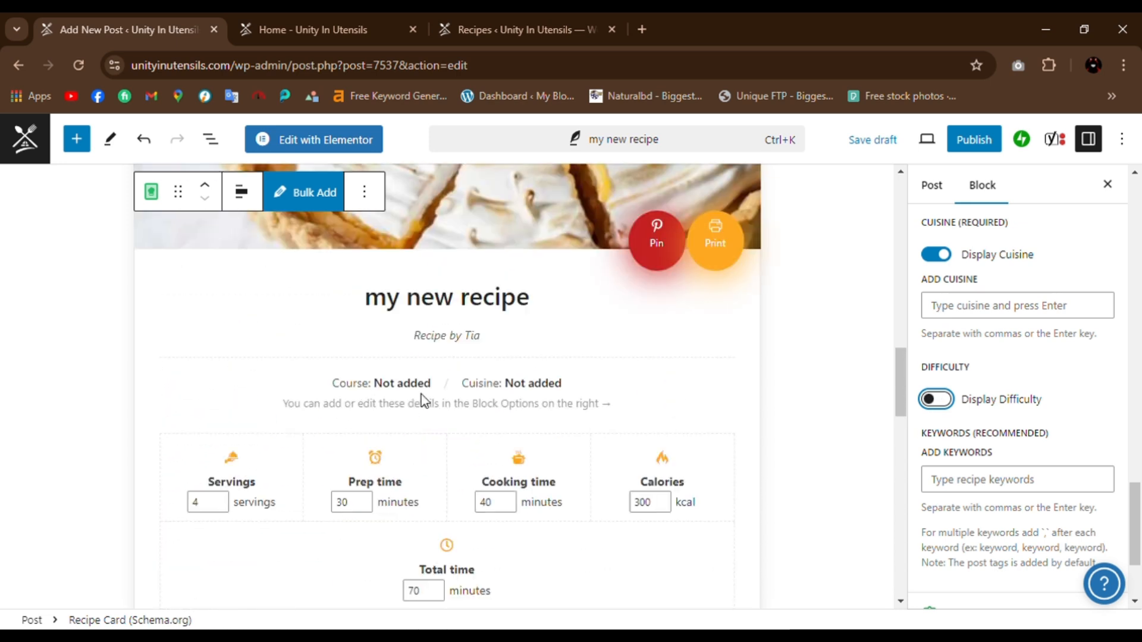
{"action": "left_click", "coordinate": [938, 403]}
- Check the keywords field, then expand Cooking Details and review the servings, preparation, cooking, total time and calories settings
{"action": "scroll", "coordinate": [1022, 409], "scroll_direction": "down", "scroll_amount": 3}
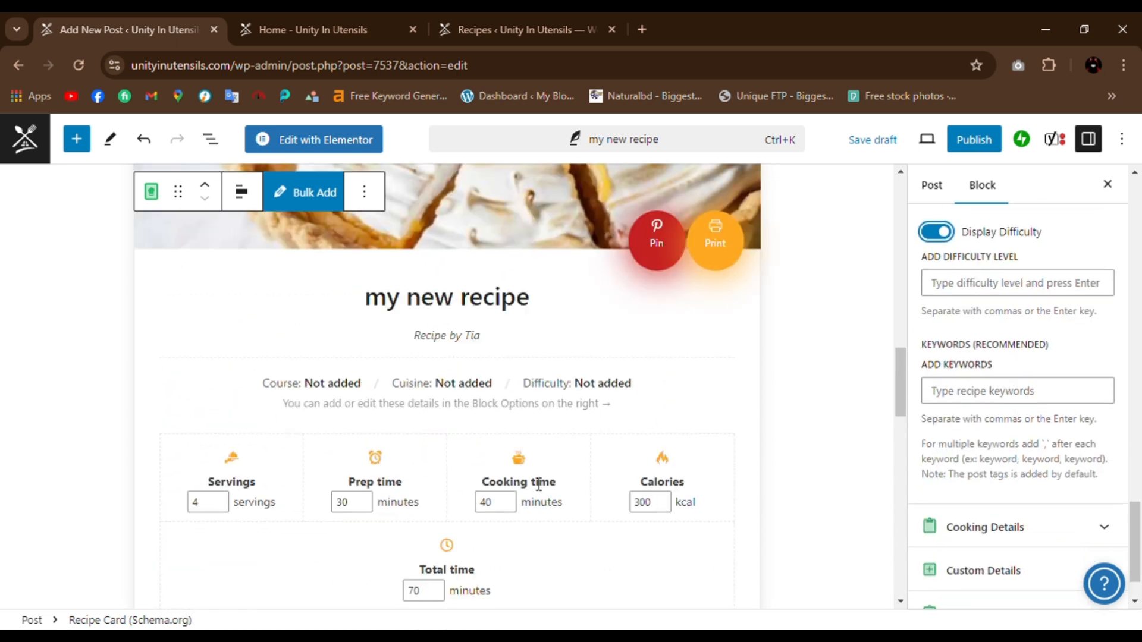
{"action": "scroll", "coordinate": [539, 484], "scroll_direction": "down", "scroll_amount": 3}
{"action": "left_click", "coordinate": [979, 403]}
{"action": "scroll", "coordinate": [1033, 377], "scroll_direction": "down", "scroll_amount": 2}
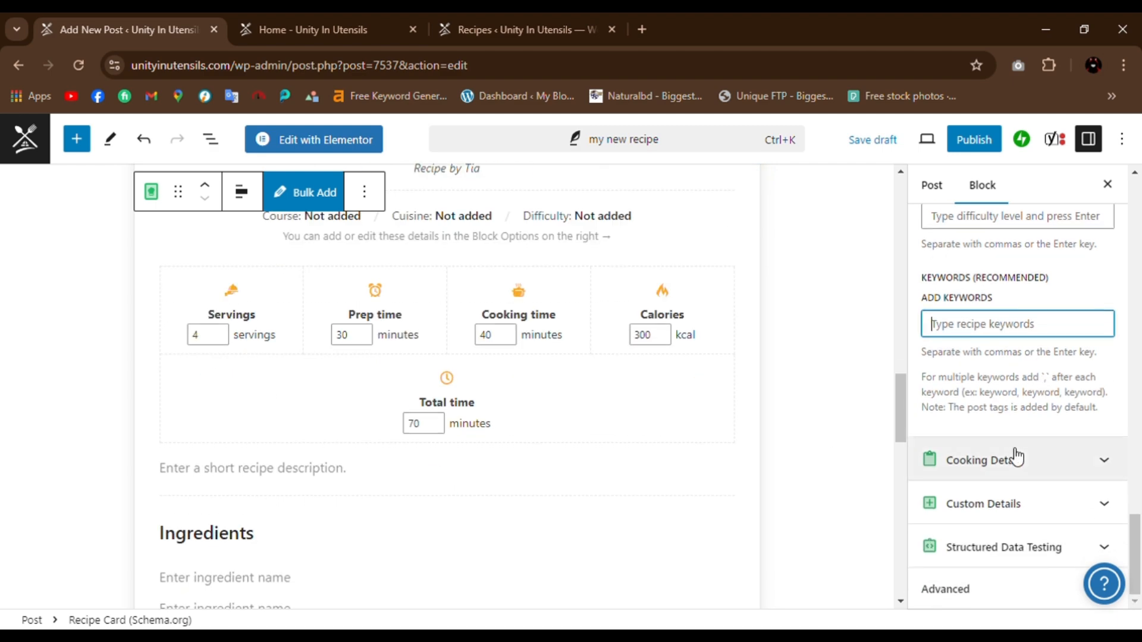
{"action": "left_click", "coordinate": [1080, 461]}
{"action": "scroll", "coordinate": [1018, 354], "scroll_direction": "down", "scroll_amount": 4}
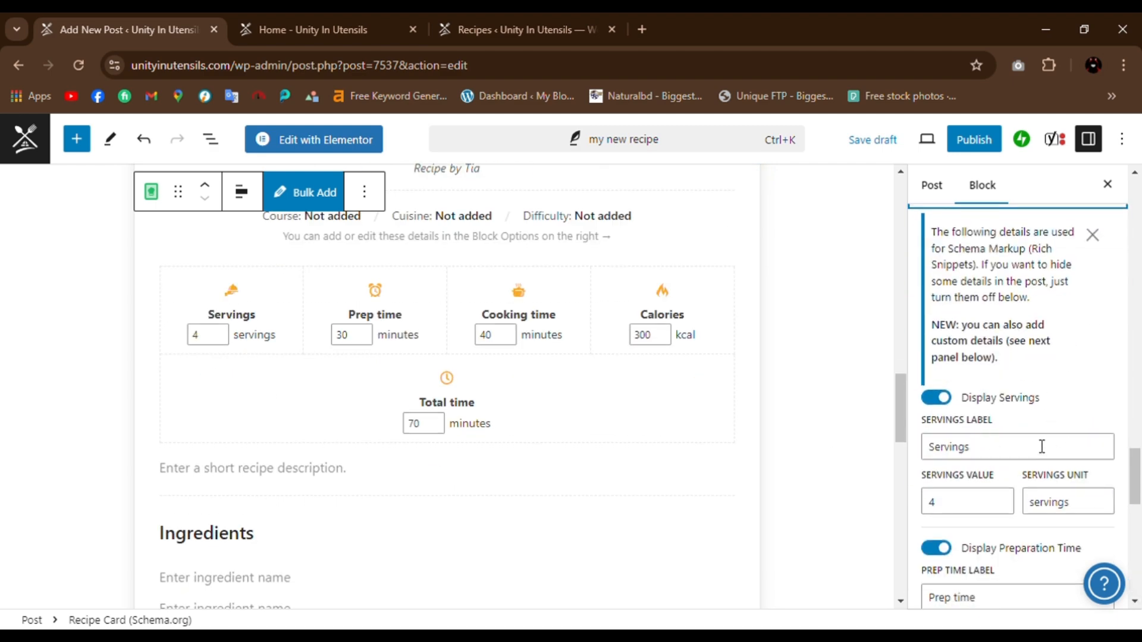
{"action": "scroll", "coordinate": [1011, 452], "scroll_direction": "down", "scroll_amount": 4}
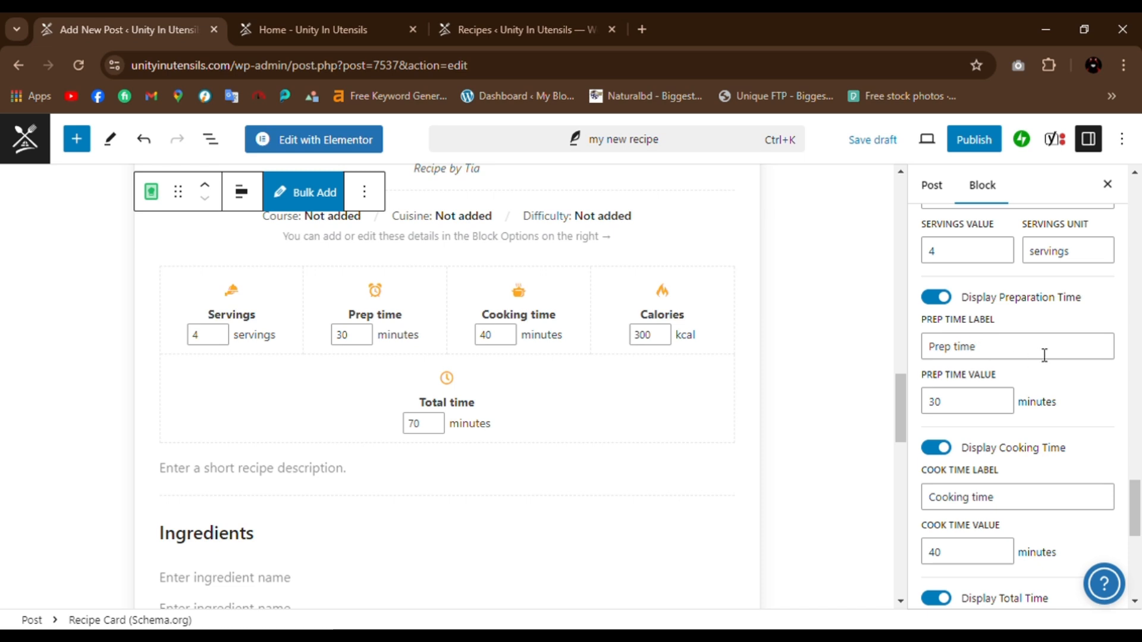
{"action": "scroll", "coordinate": [1033, 431], "scroll_direction": "down", "scroll_amount": 8}
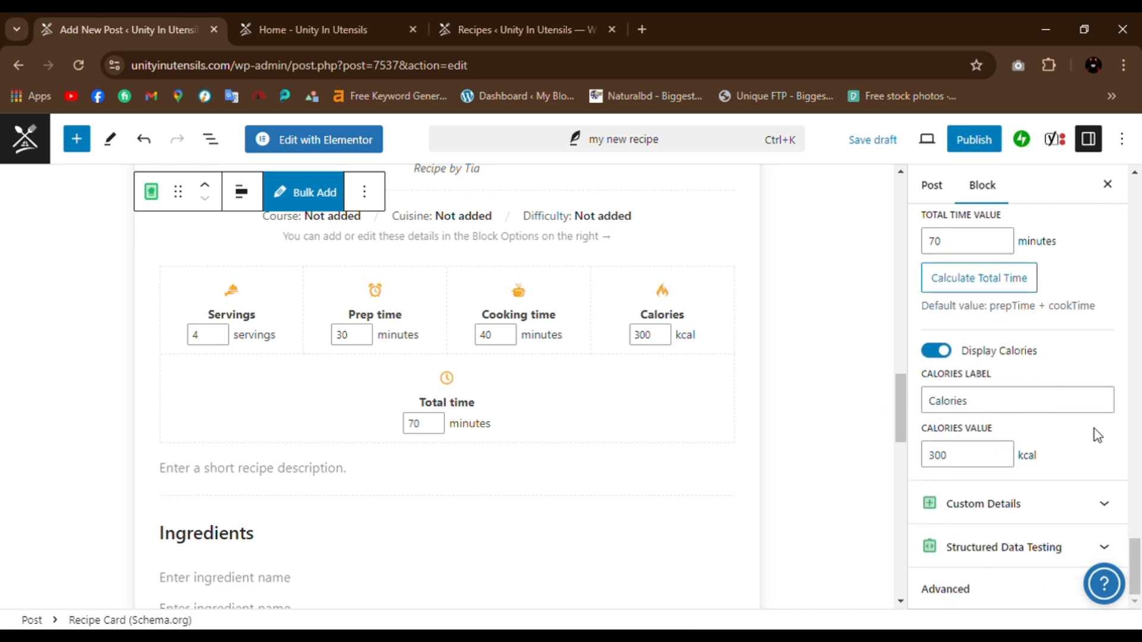
- Expand Custom Details and review the four custom label, value and unit fields
{"action": "left_click", "coordinate": [935, 508]}
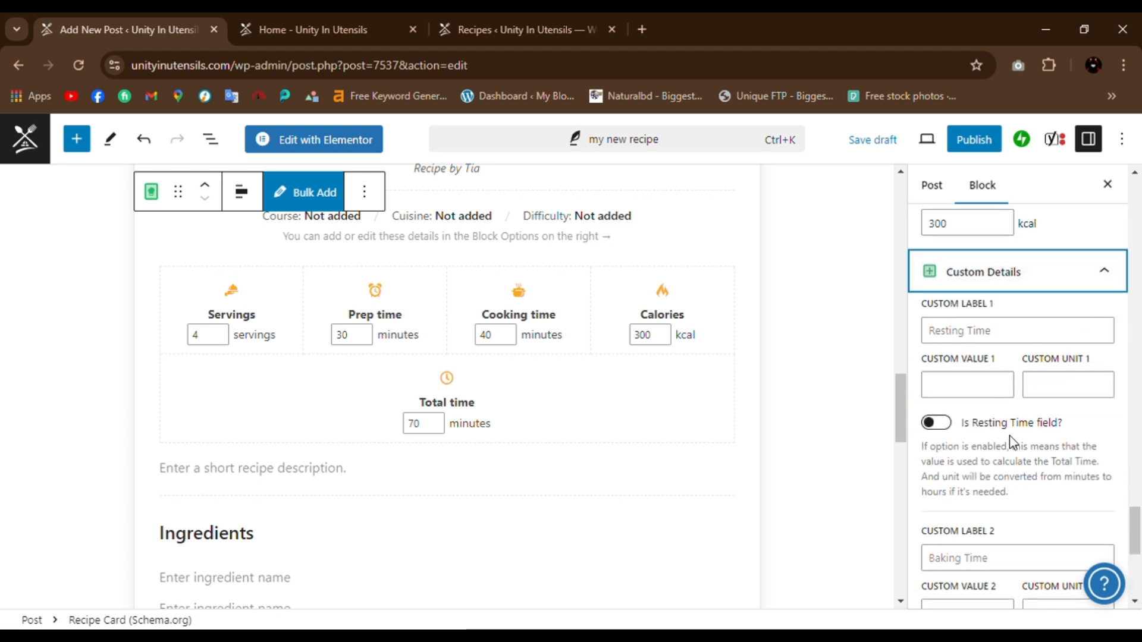
{"action": "scroll", "coordinate": [1014, 440], "scroll_direction": "down", "scroll_amount": 6}
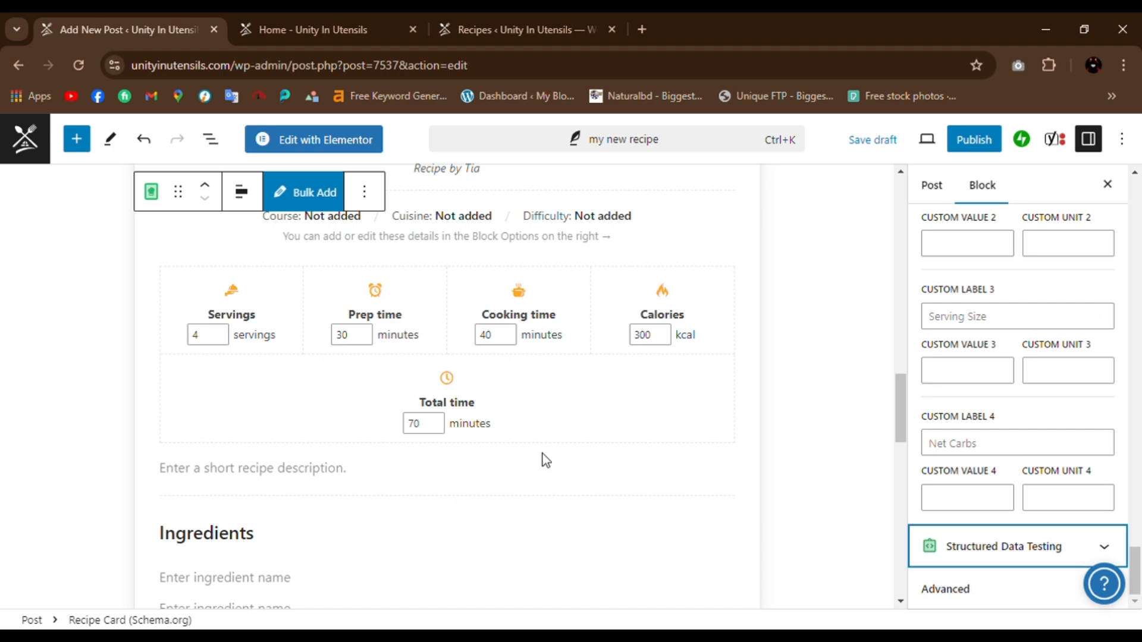
{"action": "scroll", "coordinate": [546, 461], "scroll_direction": "down", "scroll_amount": 4}
{"action": "scroll", "coordinate": [385, 344], "scroll_direction": "up", "scroll_amount": 3}
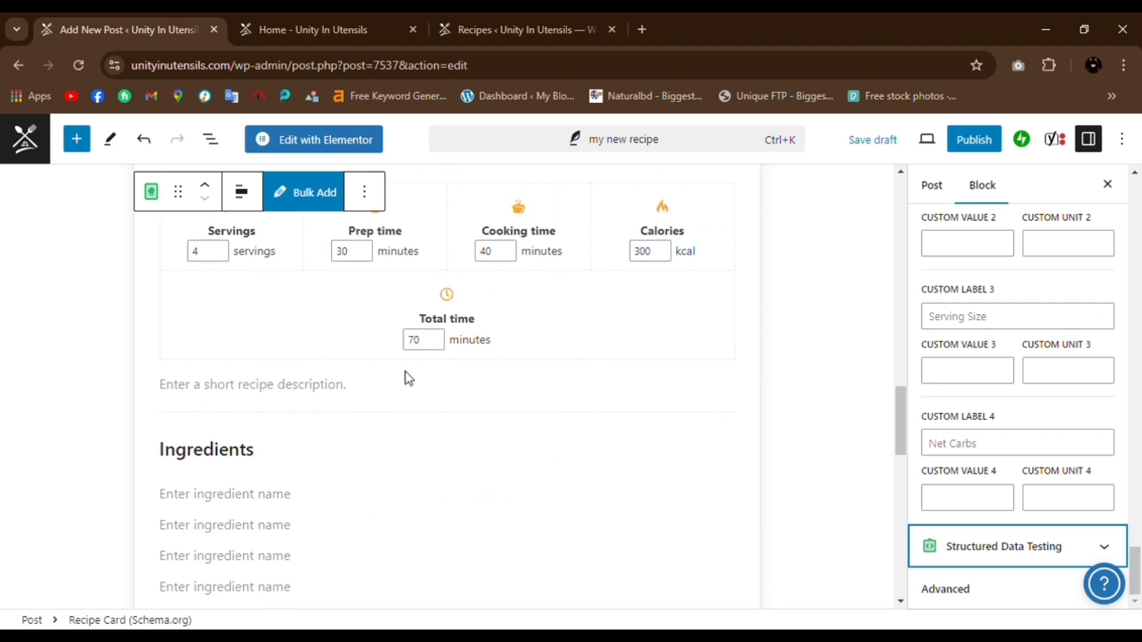
- Enter "fggadg" as the recipe card's short description
{"action": "left_click", "coordinate": [342, 381]}
{"action": "type", "text": "fggadg"}
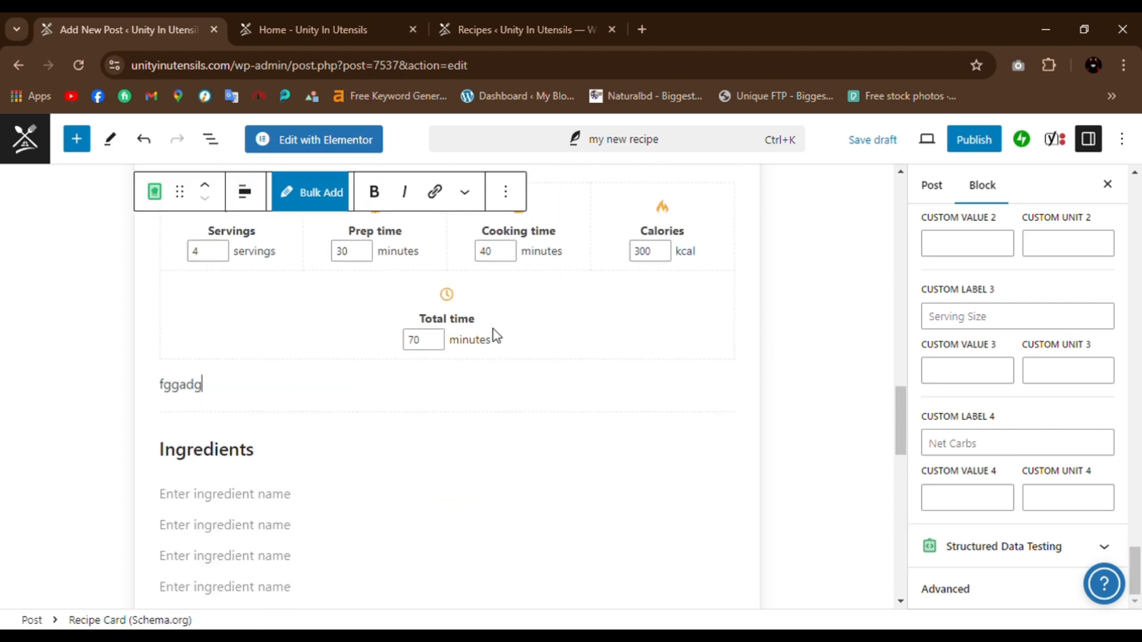
{"action": "scroll", "coordinate": [494, 331], "scroll_direction": "up", "scroll_amount": 5}
{"action": "scroll", "coordinate": [494, 330], "scroll_direction": "down", "scroll_amount": 1}
{"action": "scroll", "coordinate": [494, 332], "scroll_direction": "down", "scroll_amount": 4}
{"action": "scroll", "coordinate": [494, 336], "scroll_direction": "up", "scroll_amount": 3}
{"action": "scroll", "coordinate": [497, 344], "scroll_direction": "down", "scroll_amount": 10}
{"action": "type", "text": "adg"}
- Add two blank ingredient rows to the end of the Ingredients list
{"action": "left_click", "coordinate": [239, 415]}
{"action": "scroll", "coordinate": [565, 356], "scroll_direction": "down", "scroll_amount": 1}
{"action": "left_click", "coordinate": [391, 464]}
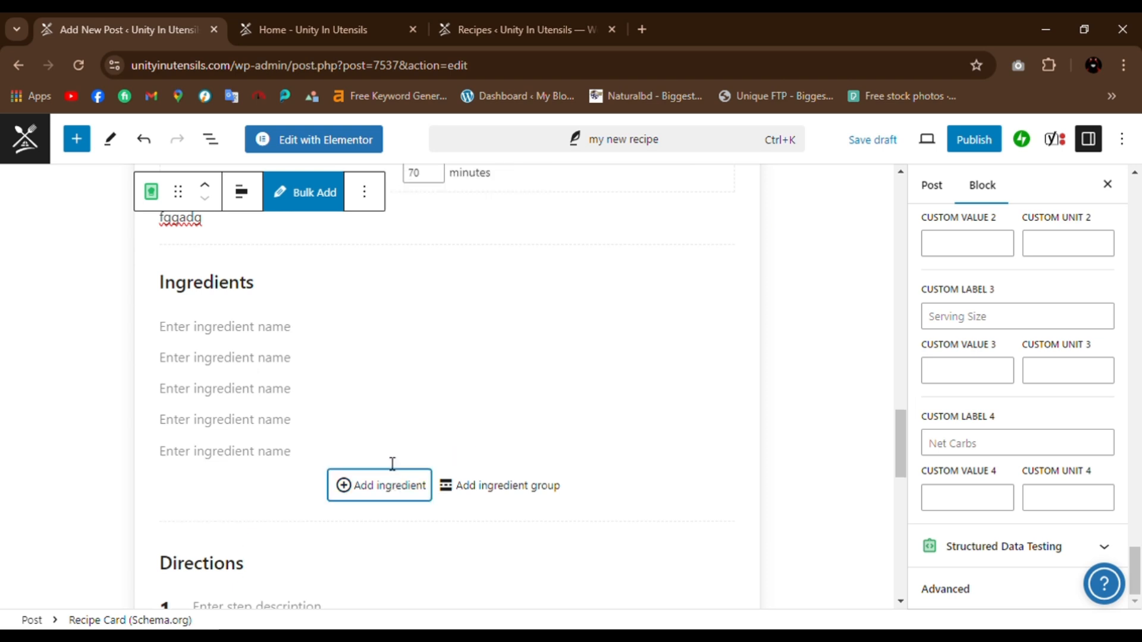
{"action": "left_click", "coordinate": [364, 492]}
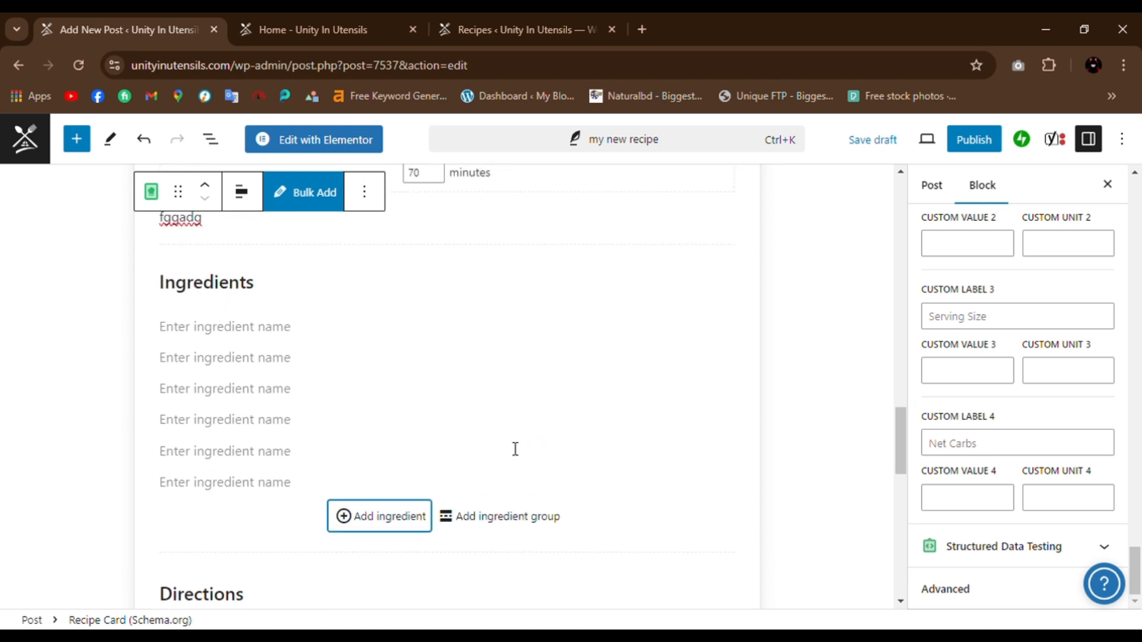
- Add an ingredient group titled "dga" containing the ingredient "dfggafdg"
{"action": "left_click", "coordinate": [505, 517]}
{"action": "scroll", "coordinate": [509, 476], "scroll_direction": "down", "scroll_amount": 2}
{"action": "left_click", "coordinate": [225, 357]}
{"action": "type", "text": "dga"}
{"action": "left_click", "coordinate": [375, 384]}
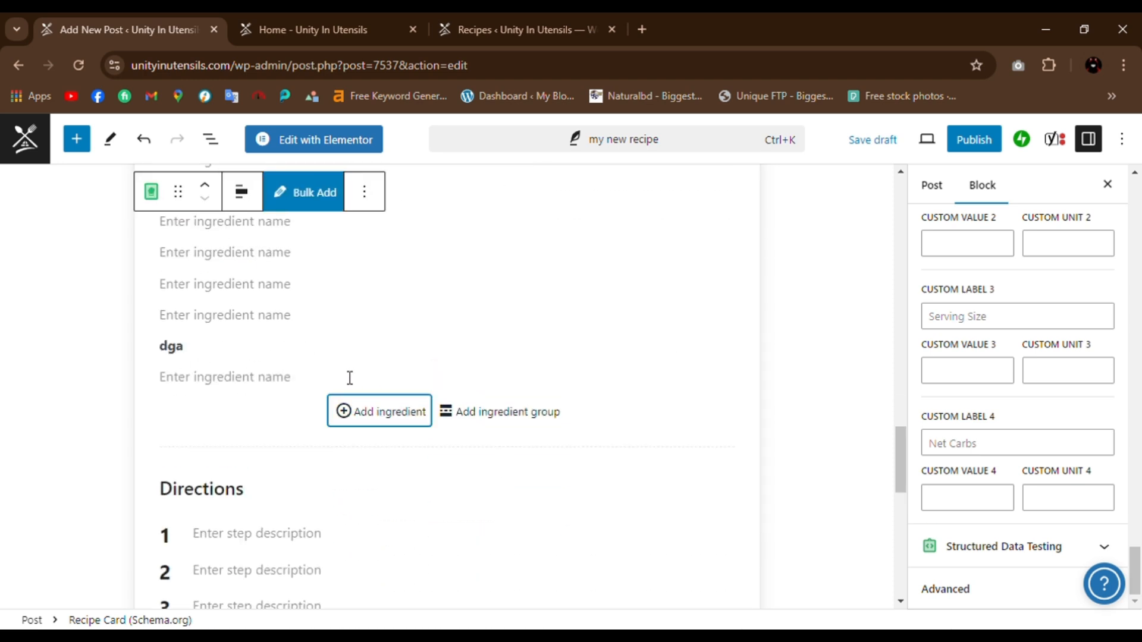
{"action": "left_click", "coordinate": [240, 389]}
{"action": "type", "text": "dfggafdg"}
- Fill in the Directions with "fgagd" as step 1 and "adfgdg" as step 3
{"action": "scroll", "coordinate": [416, 321], "scroll_direction": "down", "scroll_amount": 3}
{"action": "scroll", "coordinate": [440, 313], "scroll_direction": "up", "scroll_amount": 1}
{"action": "left_click", "coordinate": [289, 373]}
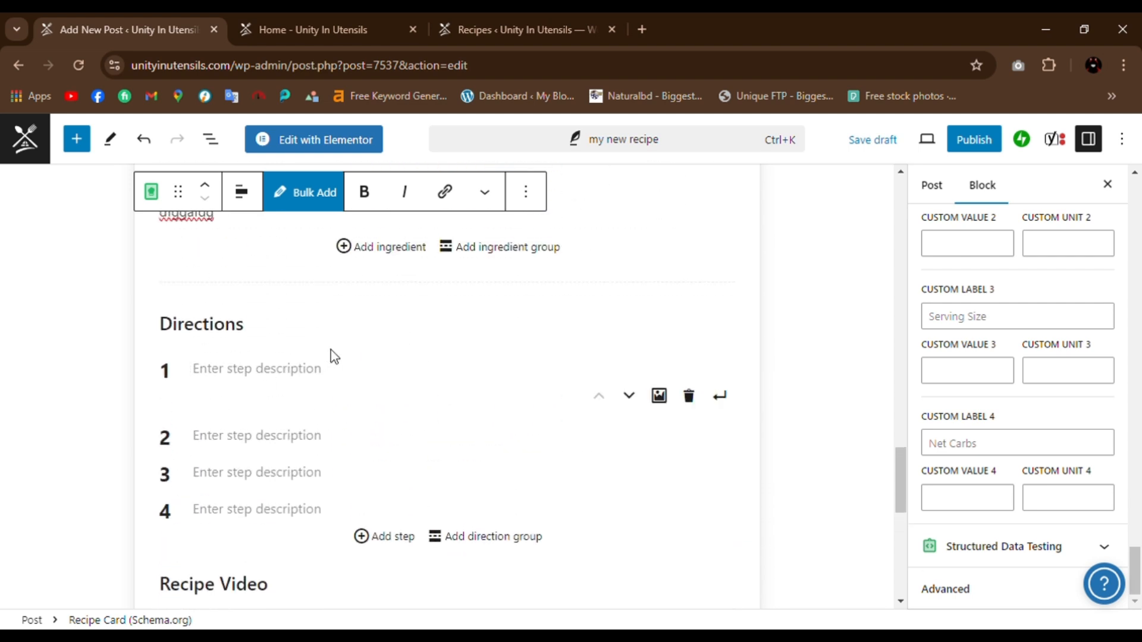
{"action": "type", "text": "fgagd"}
{"action": "scroll", "coordinate": [334, 360], "scroll_direction": "down", "scroll_amount": 3}
{"action": "left_click", "coordinate": [284, 319]}
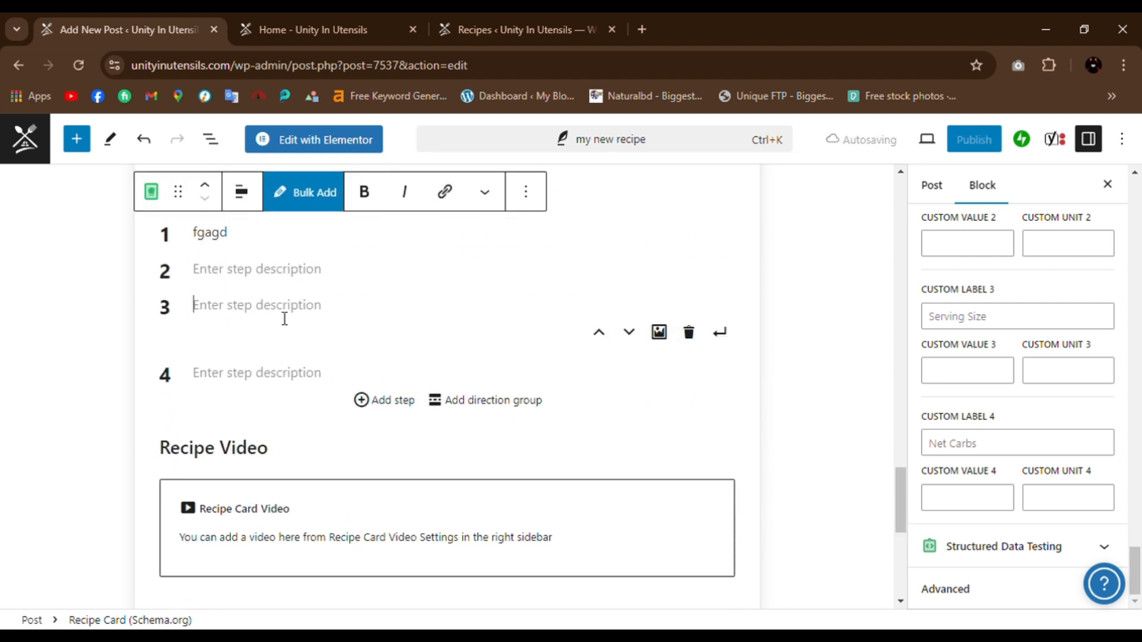
{"action": "type", "text": "adfgdg"}
- Add a blank fifth step to the Directions, followed by a direction group titled "adfgdfg"
{"action": "left_click", "coordinate": [402, 415]}
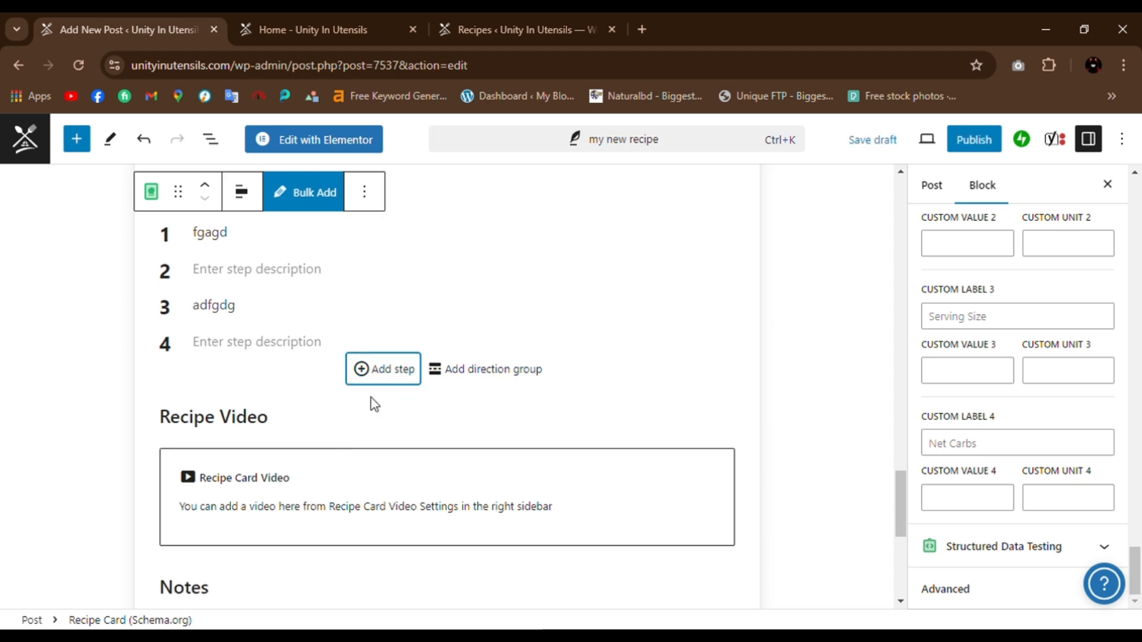
{"action": "left_click", "coordinate": [386, 371]}
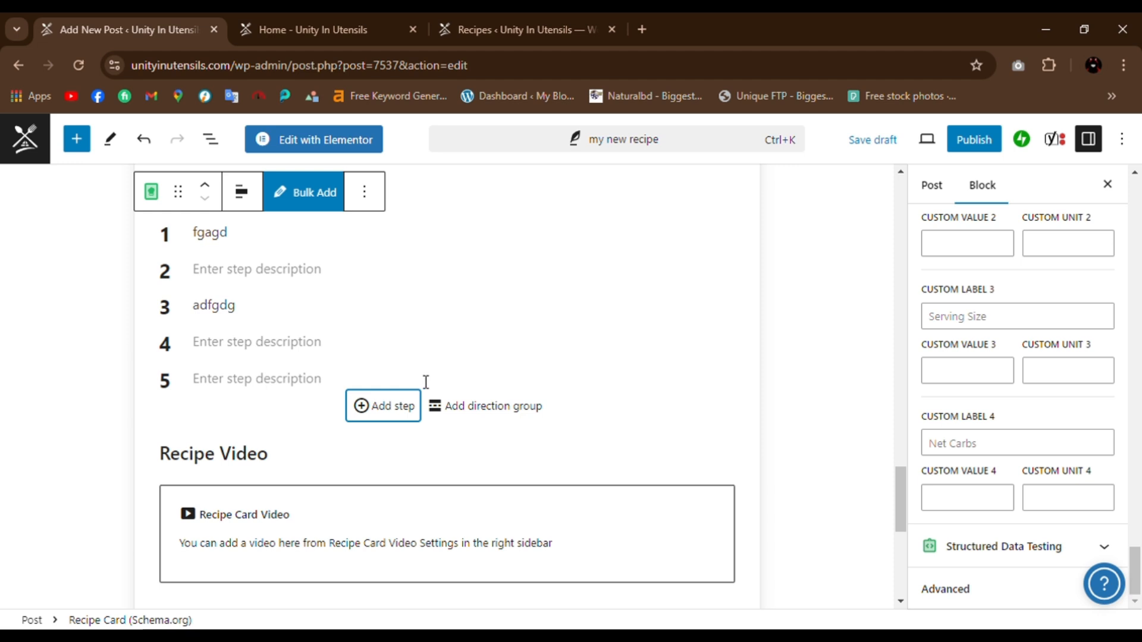
{"action": "left_click", "coordinate": [491, 410]}
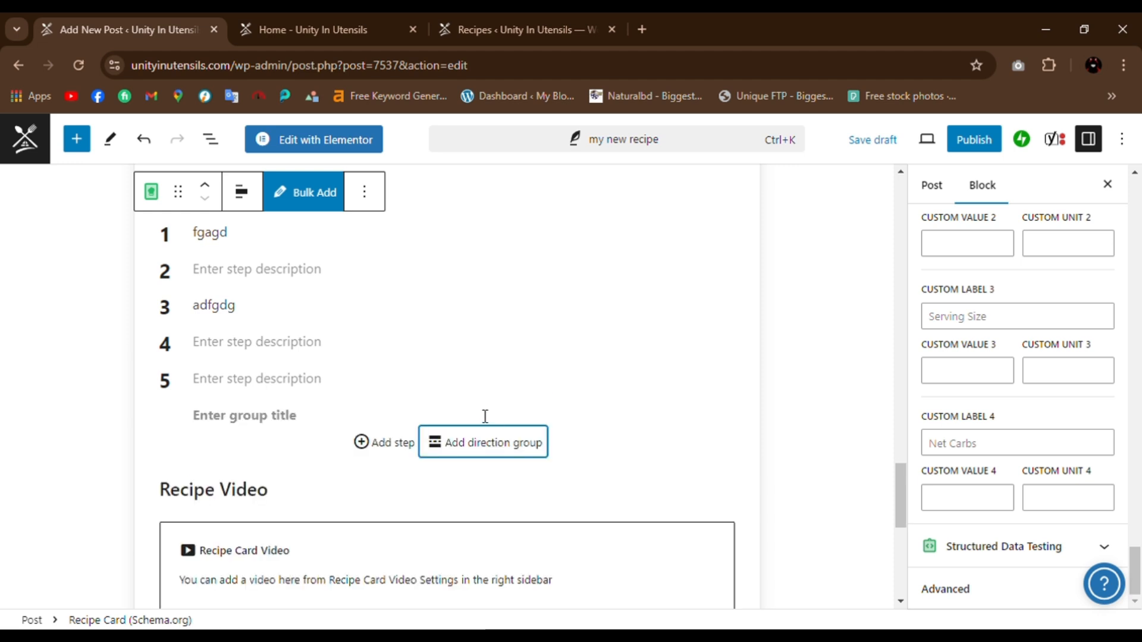
{"action": "left_click", "coordinate": [214, 423]}
{"action": "type", "text": "adfgdfg"}
- Enter "dfgdfg" as the recipe card's note
{"action": "scroll", "coordinate": [450, 322], "scroll_direction": "down", "scroll_amount": 4}
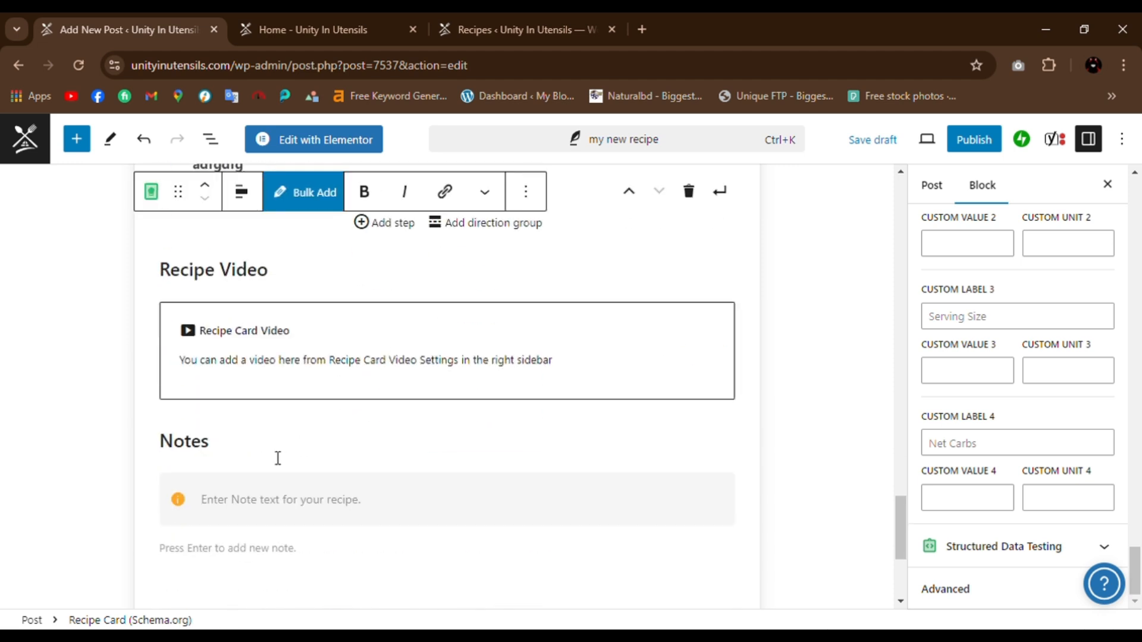
{"action": "scroll", "coordinate": [405, 364], "scroll_direction": "down", "scroll_amount": 3}
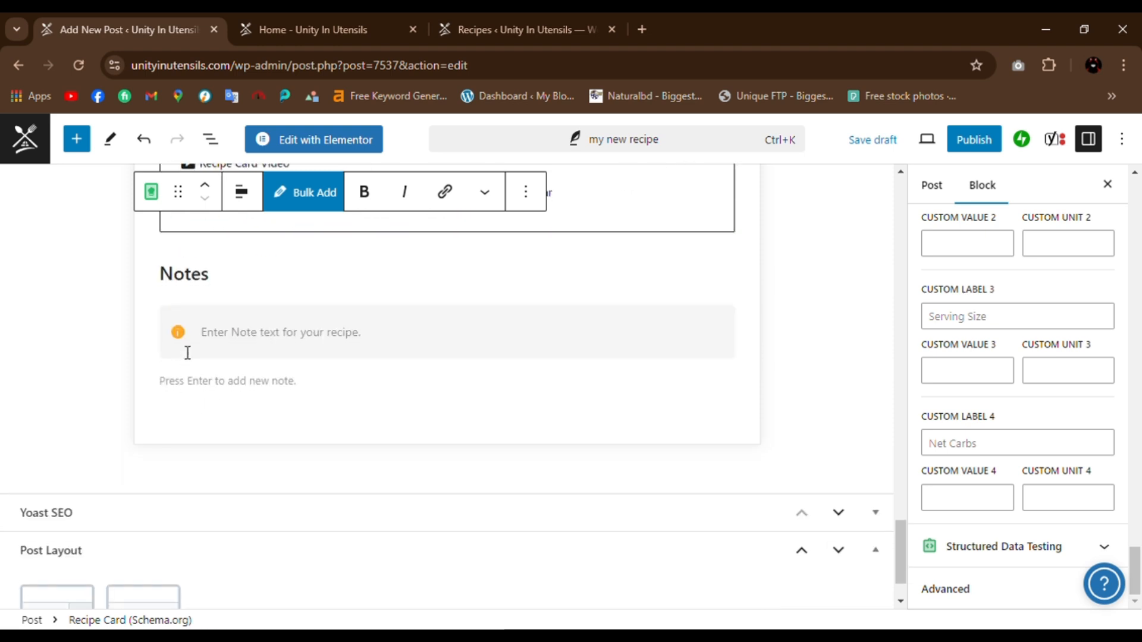
{"action": "left_click", "coordinate": [323, 330]}
{"action": "type", "text": "dfgdfg"}
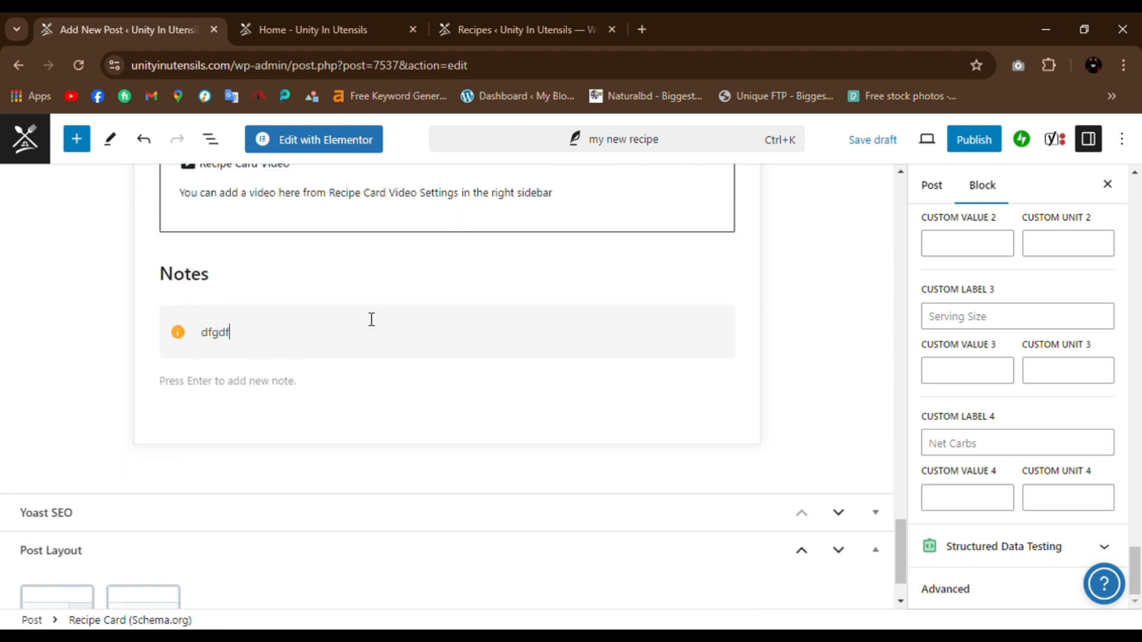
- Return to the start of the post and review its post-level settings, including the featured image option
{"action": "scroll", "coordinate": [470, 333], "scroll_direction": "down", "scroll_amount": 2}
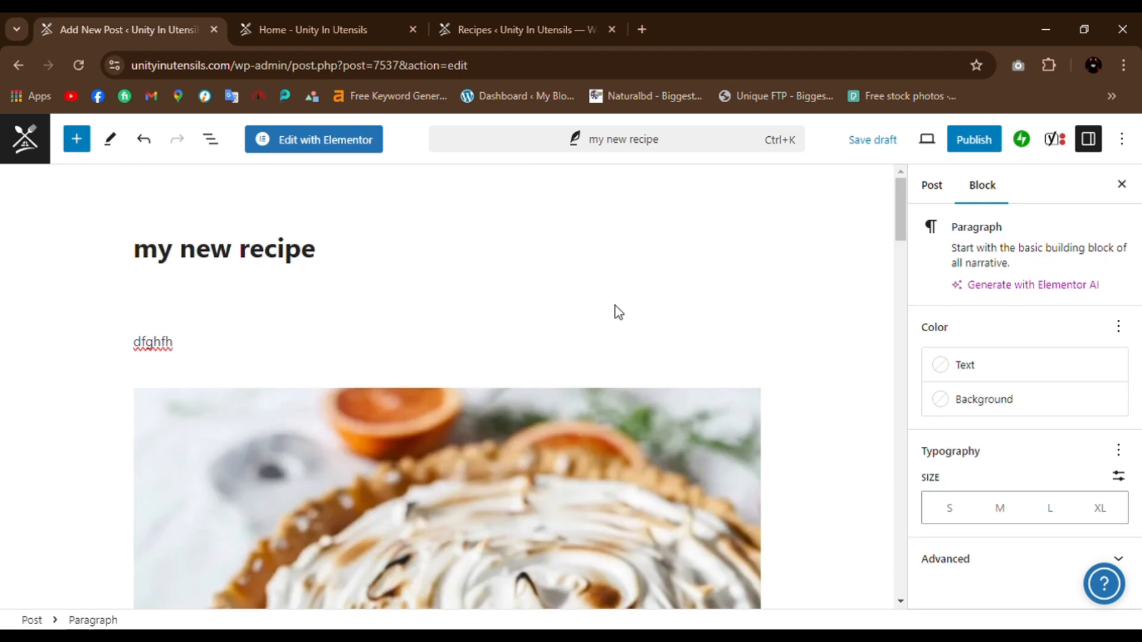
{"action": "left_click", "coordinate": [932, 187]}
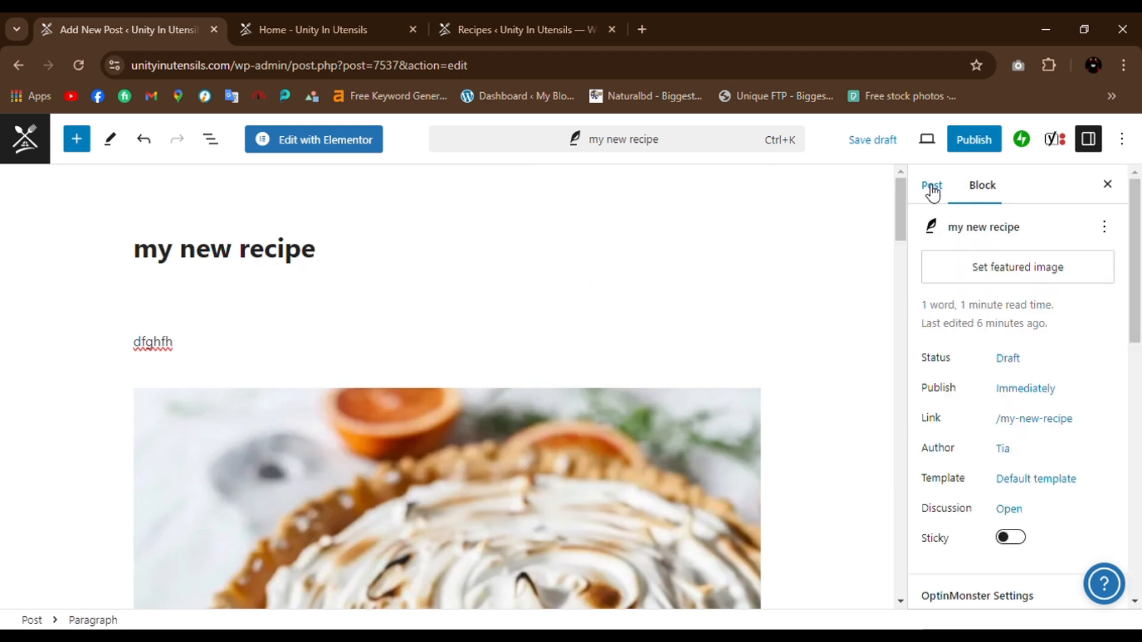
{"action": "scroll", "coordinate": [1005, 418], "scroll_direction": "down", "scroll_amount": 4}
{"action": "scroll", "coordinate": [1110, 316], "scroll_direction": "up", "scroll_amount": 5}
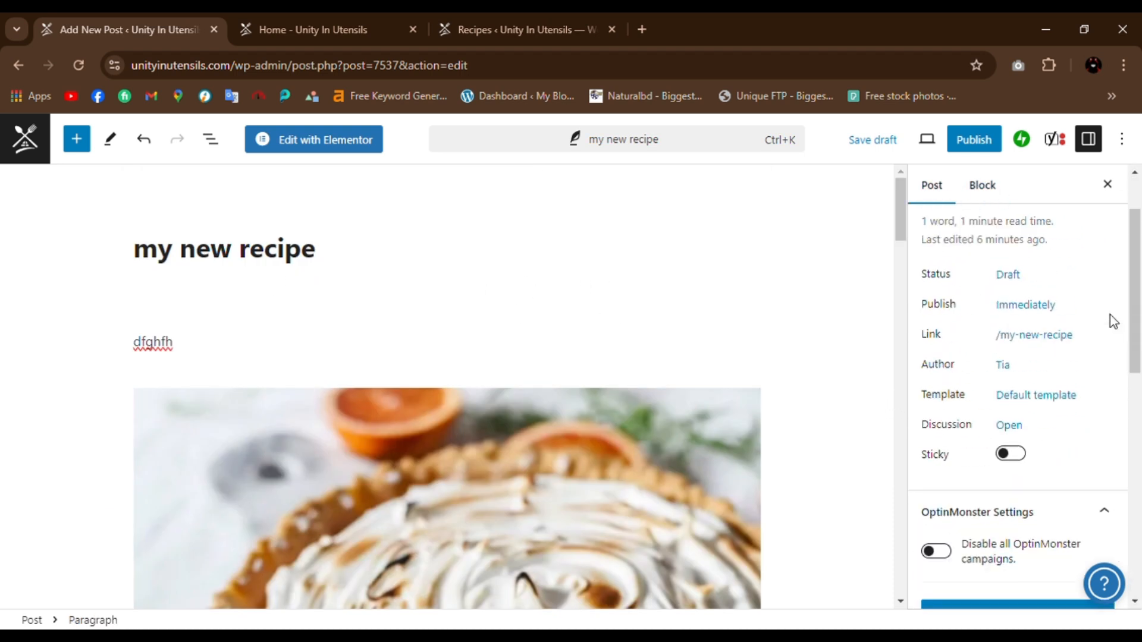
{"action": "scroll", "coordinate": [1110, 315], "scroll_direction": "down", "scroll_amount": 4}
{"action": "scroll", "coordinate": [1110, 315], "scroll_direction": "up", "scroll_amount": 4}
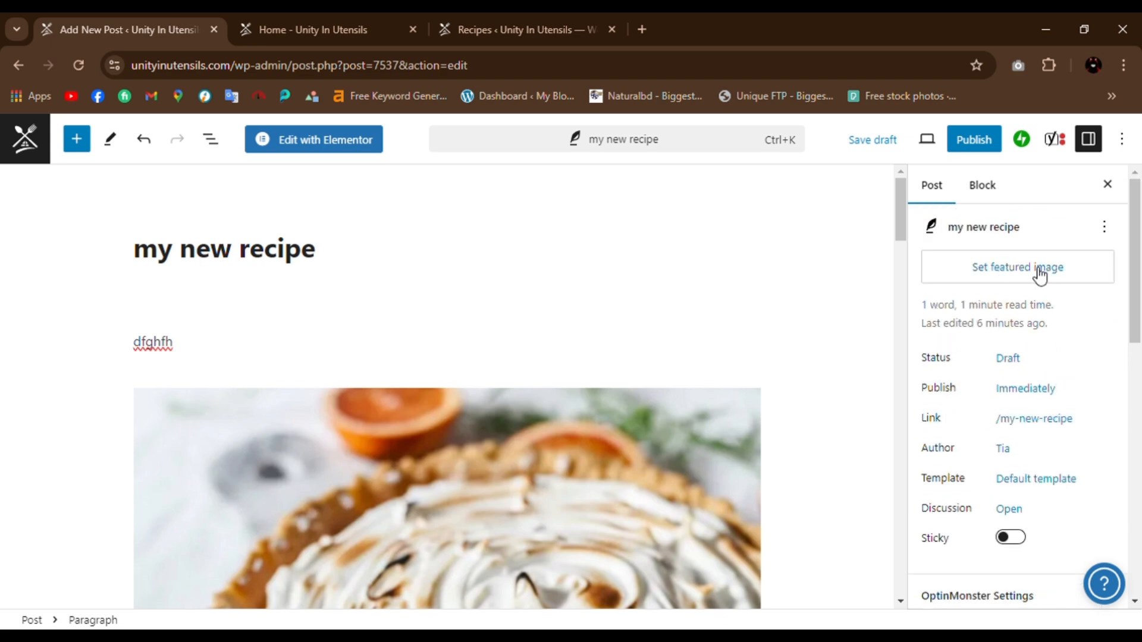
- Set the meringue pie photo from the media library as the post's featured image
{"action": "left_click", "coordinate": [1061, 271]}
{"action": "left_click", "coordinate": [1026, 318]}
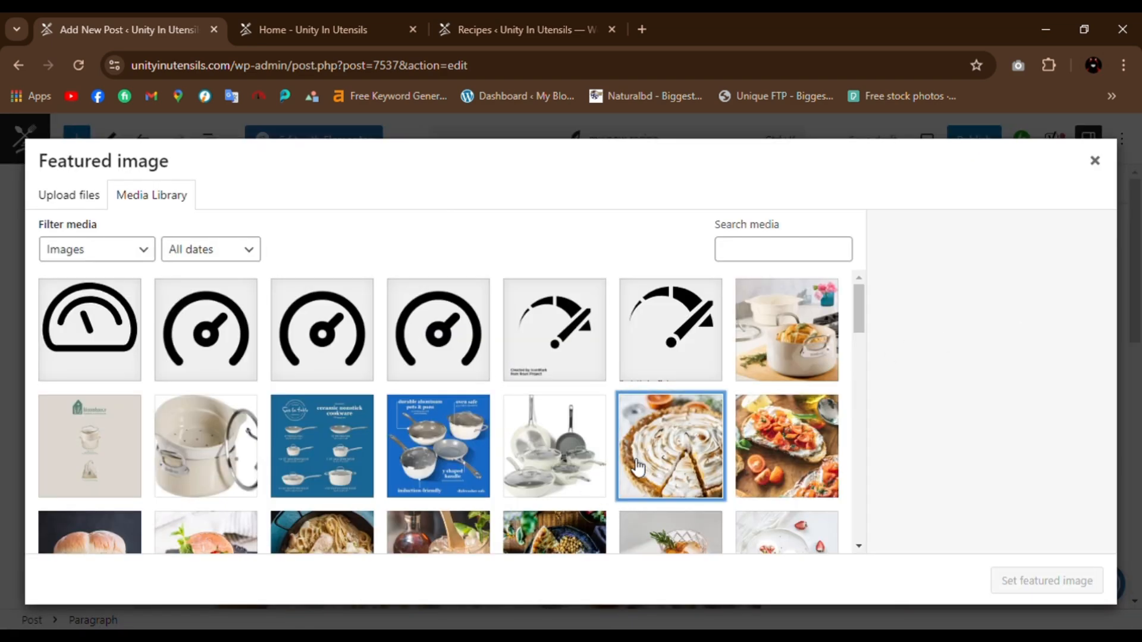
{"action": "left_click", "coordinate": [638, 468]}
{"action": "left_click", "coordinate": [1042, 588]}
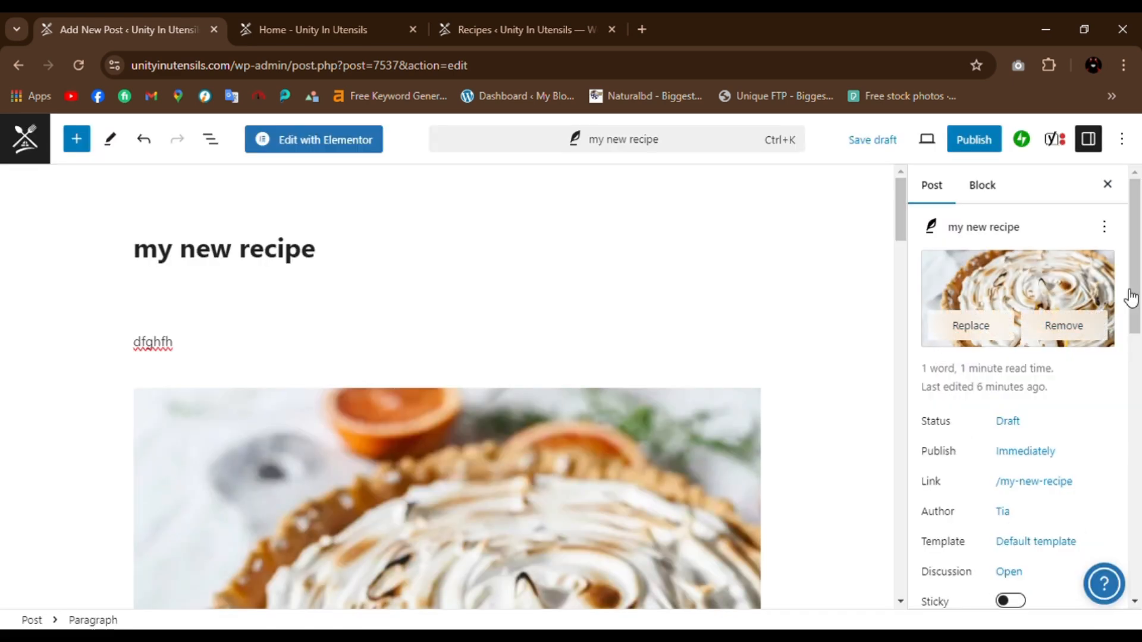
- Check how featured and listed recipes are displayed on the site's home page, and return to the post editor
{"action": "left_click", "coordinate": [498, 18]}
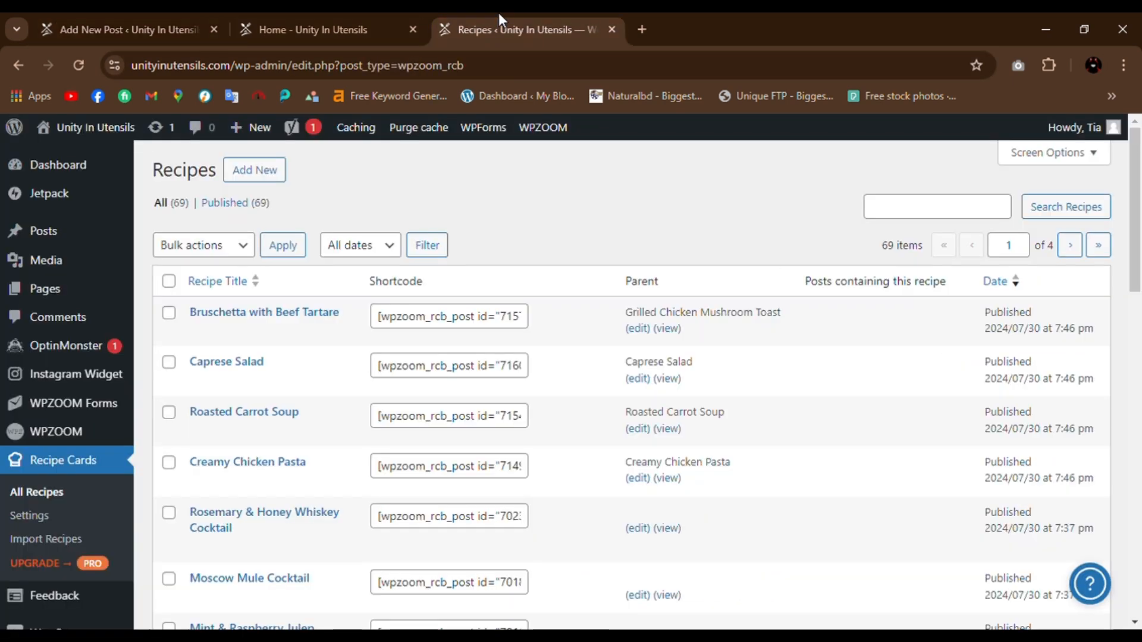
{"action": "left_click", "coordinate": [354, 17]}
{"action": "scroll", "coordinate": [568, 339], "scroll_direction": "up", "scroll_amount": 10}
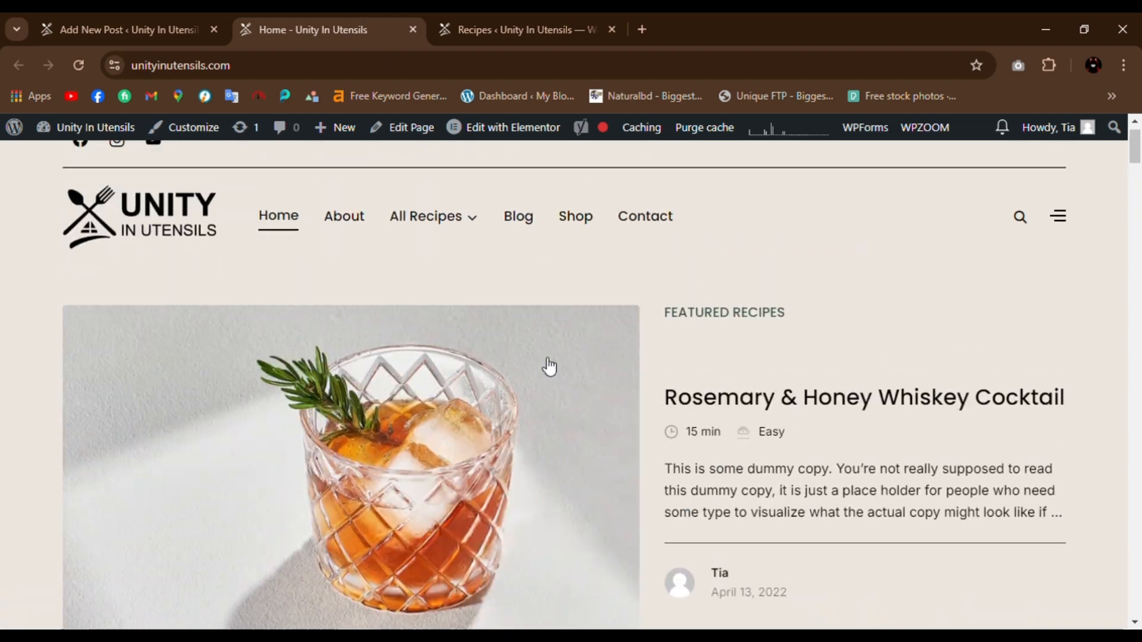
{"action": "scroll", "coordinate": [277, 241], "scroll_direction": "down", "scroll_amount": 10}
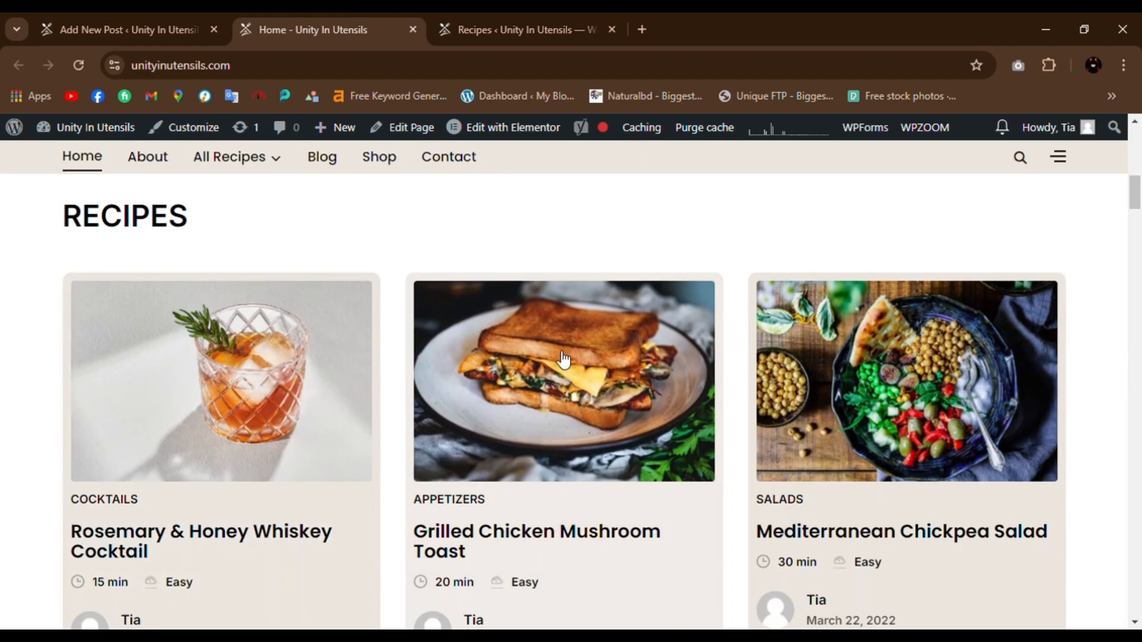
{"action": "left_click", "coordinate": [130, 27]}
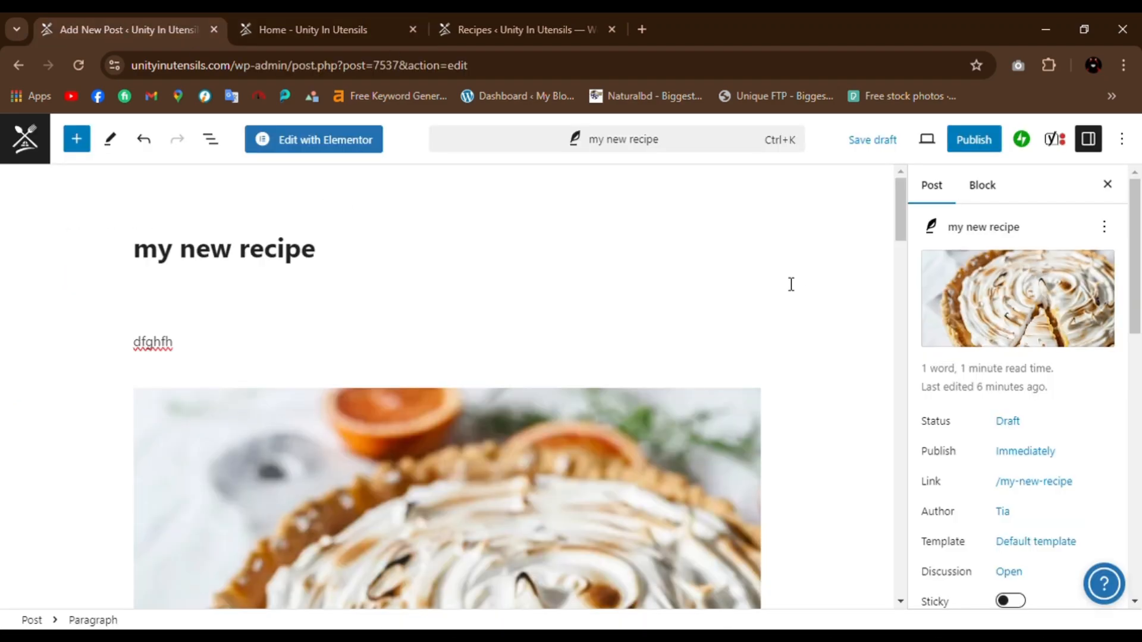
- Review the remaining post settings, including the excerpt, categories, tags and the cook time and difficulty options
{"action": "scroll", "coordinate": [1005, 463], "scroll_direction": "down", "scroll_amount": 5}
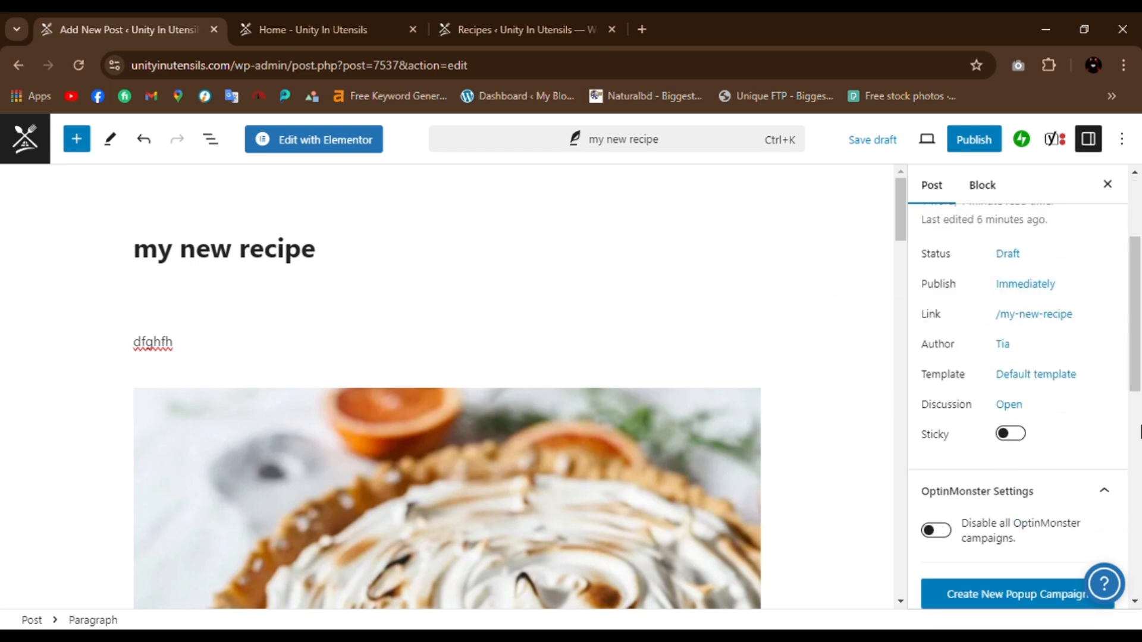
{"action": "scroll", "coordinate": [959, 432], "scroll_direction": "down", "scroll_amount": 5}
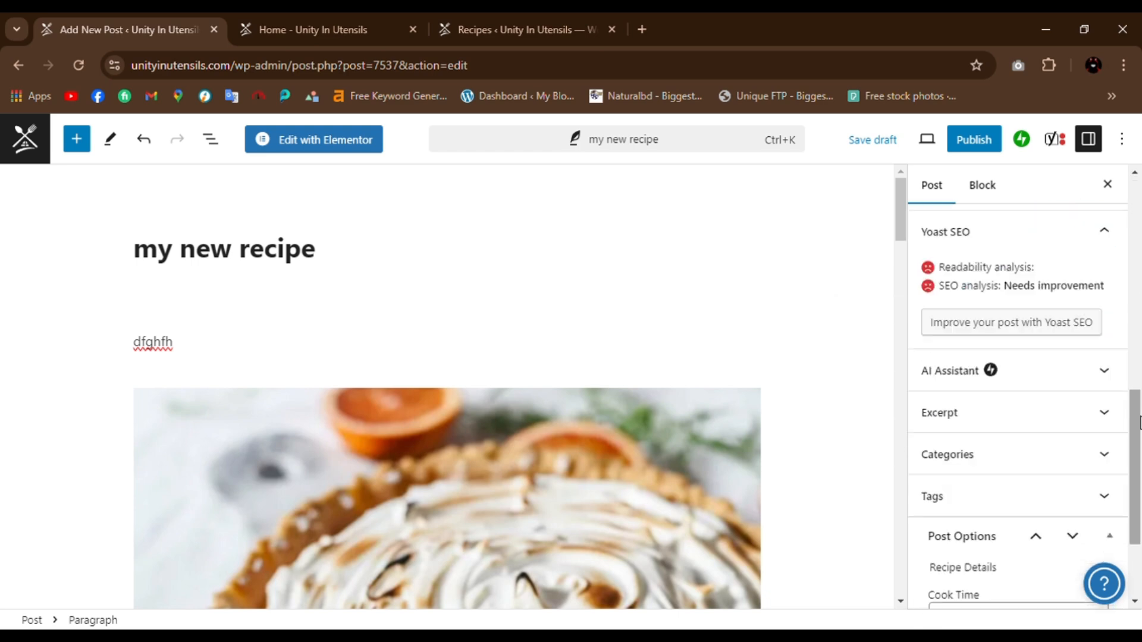
{"action": "left_click", "coordinate": [1074, 386]}
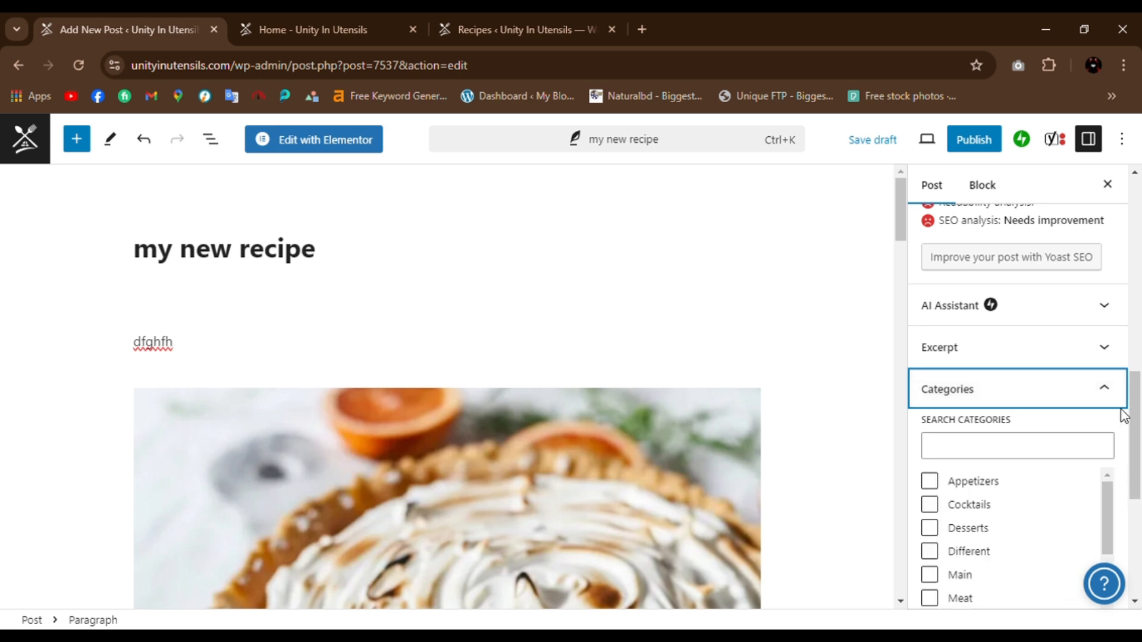
{"action": "scroll", "coordinate": [1009, 467], "scroll_direction": "down", "scroll_amount": 2}
{"action": "left_click", "coordinate": [1014, 316]}
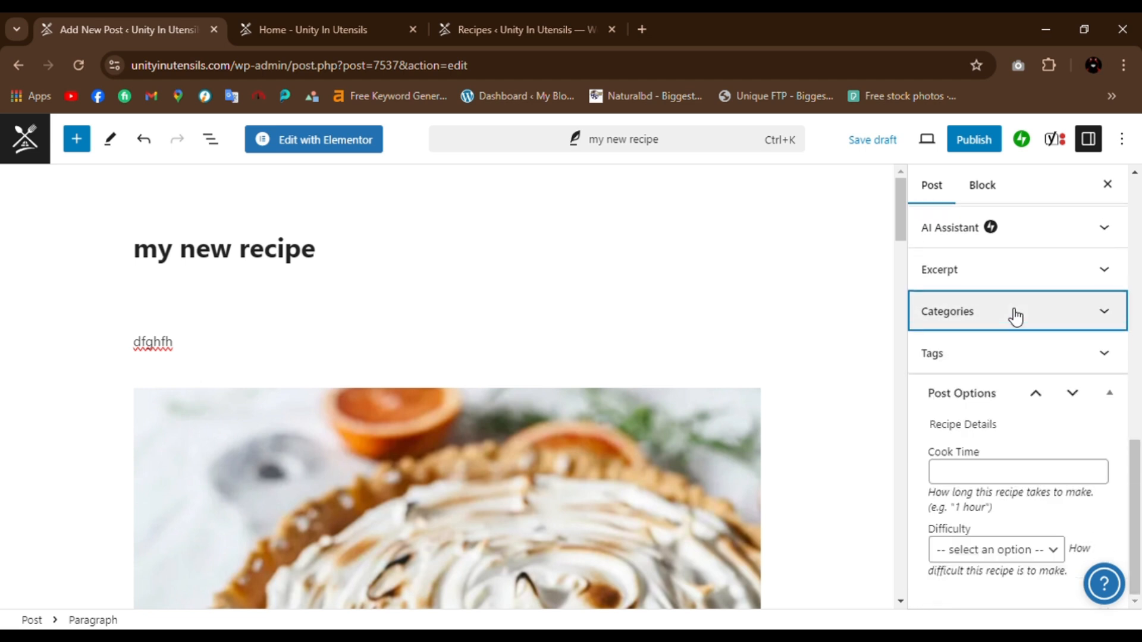
{"action": "left_click", "coordinate": [1004, 275]}
{"action": "left_click", "coordinate": [1036, 269]}
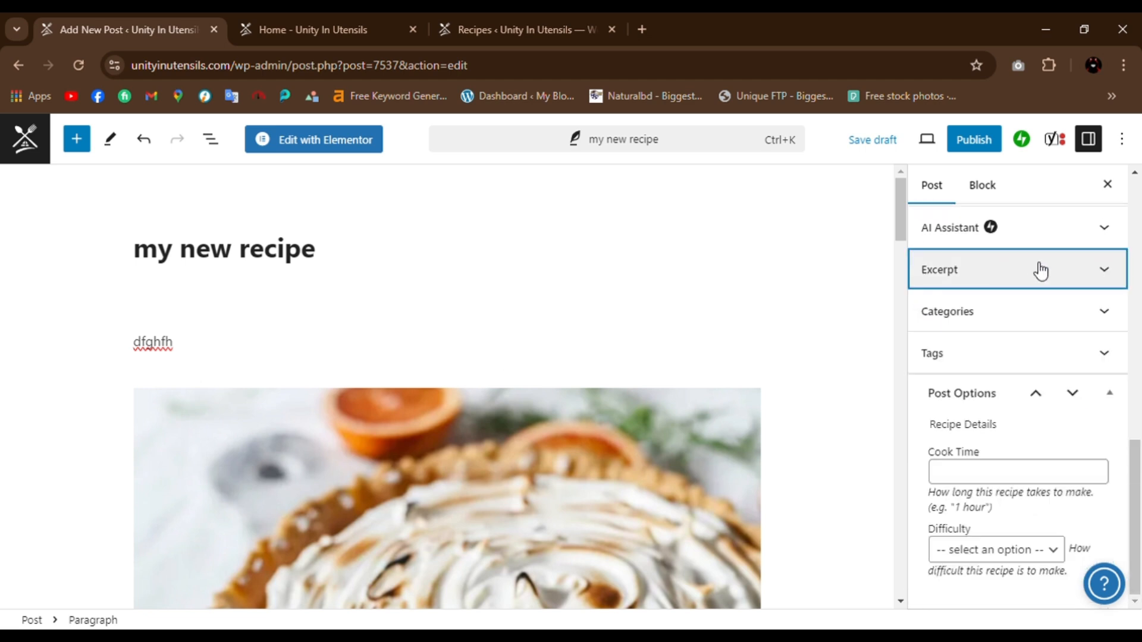
{"action": "left_click", "coordinate": [1020, 352]}
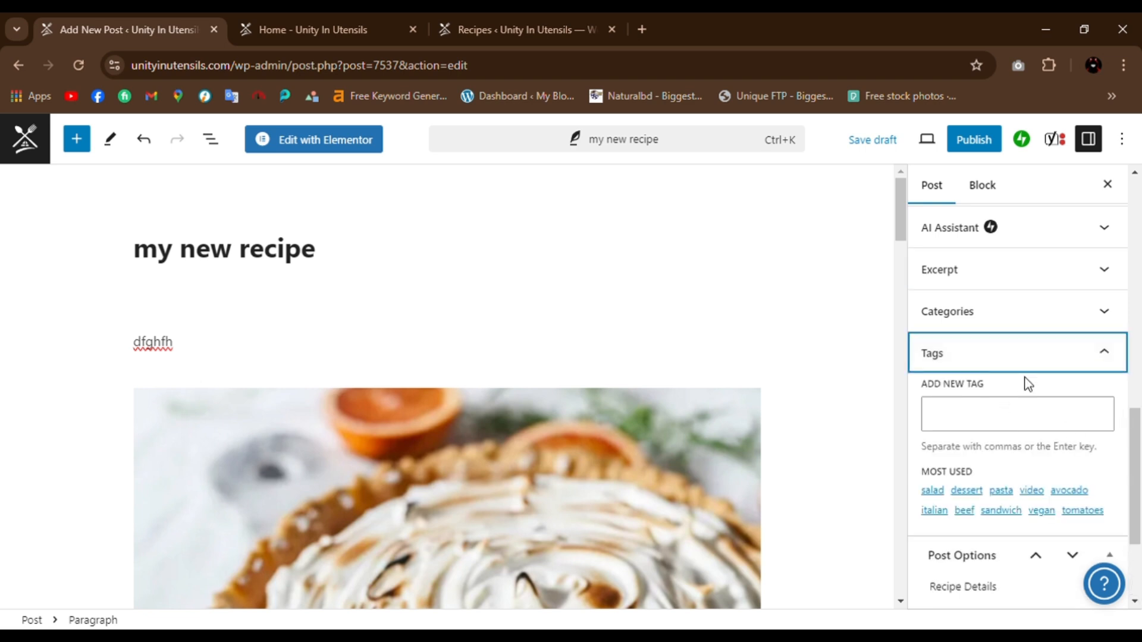
{"action": "left_click", "coordinate": [1048, 355]}
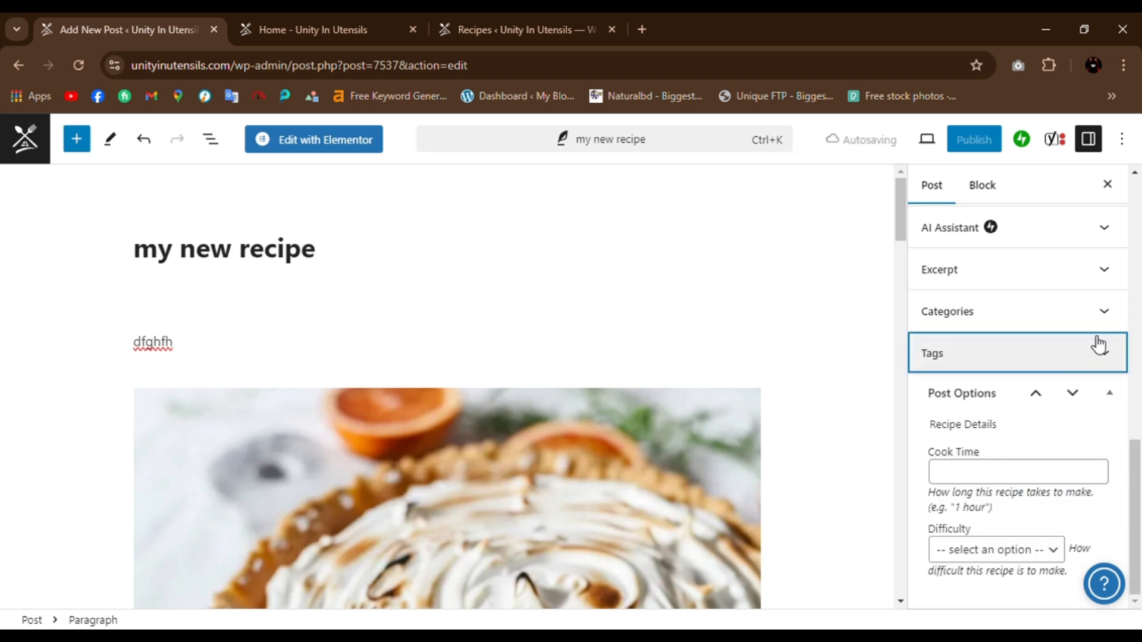
{"action": "scroll", "coordinate": [1081, 493], "scroll_direction": "up", "scroll_amount": 5}
{"action": "scroll", "coordinate": [1080, 454], "scroll_direction": "up", "scroll_amount": 8}
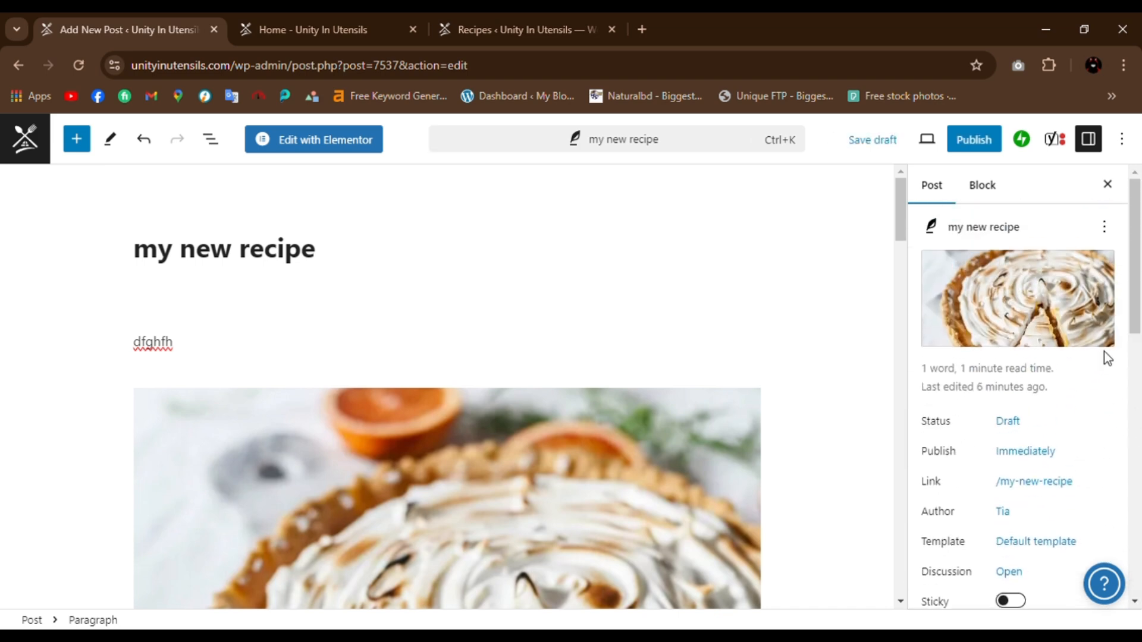
- Publish the "my new recipe" post and open its live page in a separate browser tab
{"action": "left_click", "coordinate": [975, 140]}
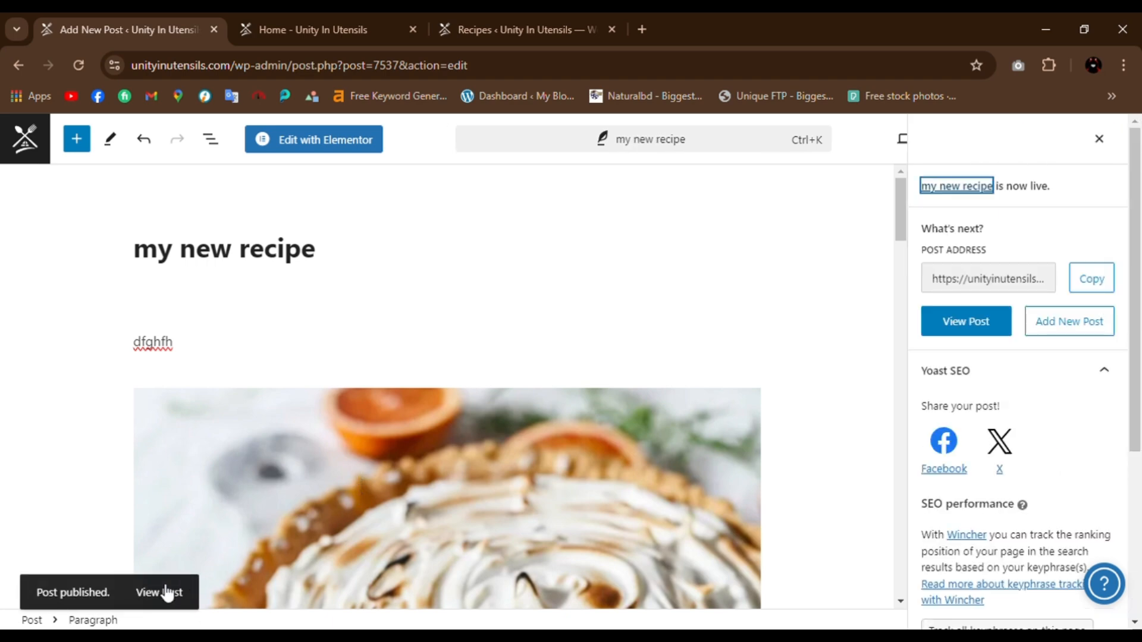
{"action": "left_click", "coordinate": [167, 593], "text": "ctrl"}
{"action": "left_click", "coordinate": [399, 23]}
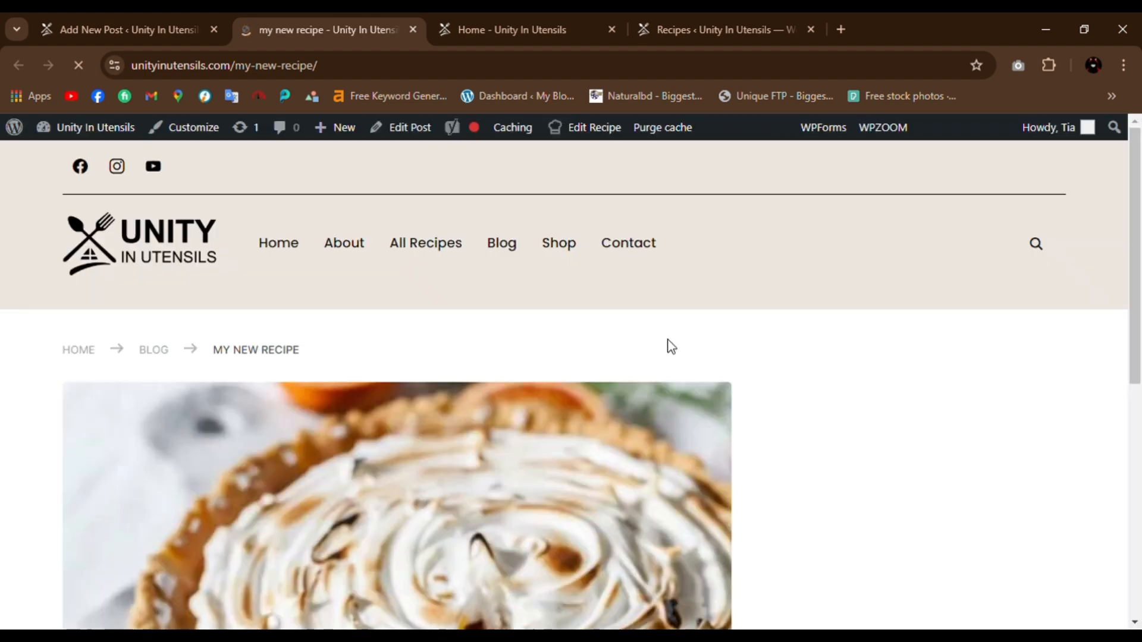
- Examine the published post's recipe card, including its times, ingredients and directions
{"action": "scroll", "coordinate": [448, 405], "scroll_direction": "down", "scroll_amount": 5}
{"action": "scroll", "coordinate": [450, 411], "scroll_direction": "down", "scroll_amount": 15}
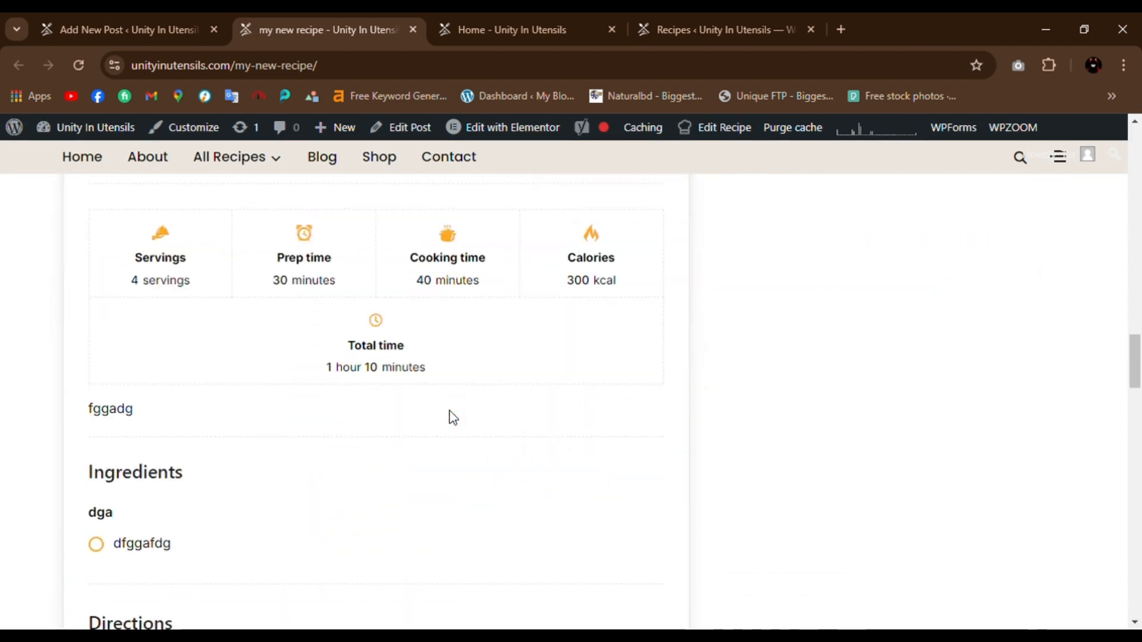
{"action": "scroll", "coordinate": [452, 417], "scroll_direction": "up", "scroll_amount": 15}
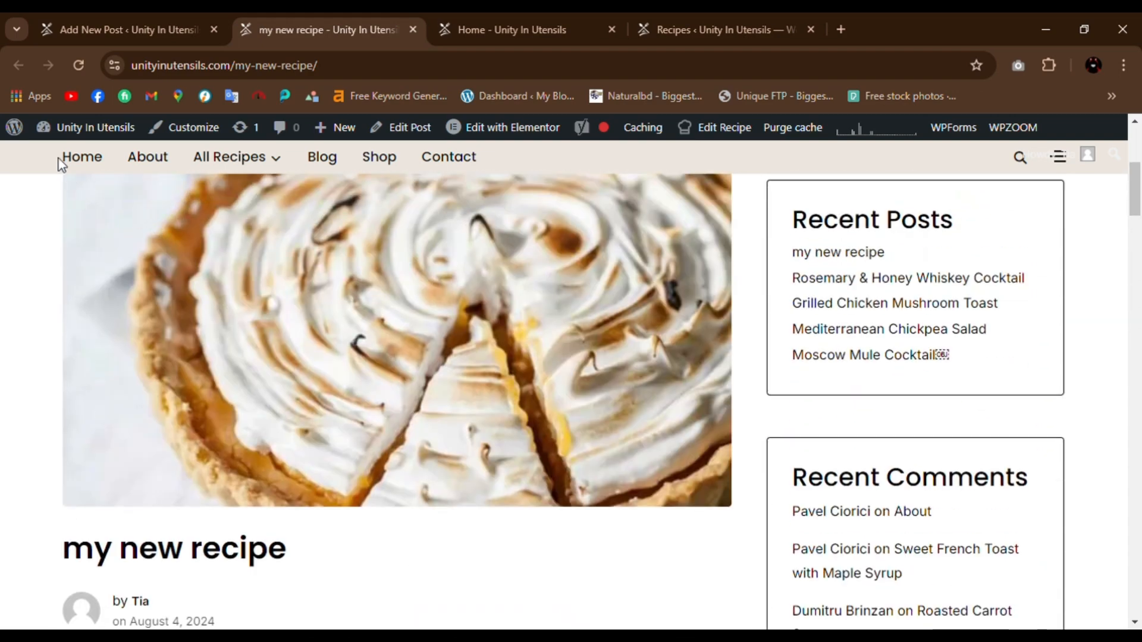
- Check the new post's appearance among the home page's featured recipes, and return to the post editor
{"action": "left_click", "coordinate": [59, 158]}
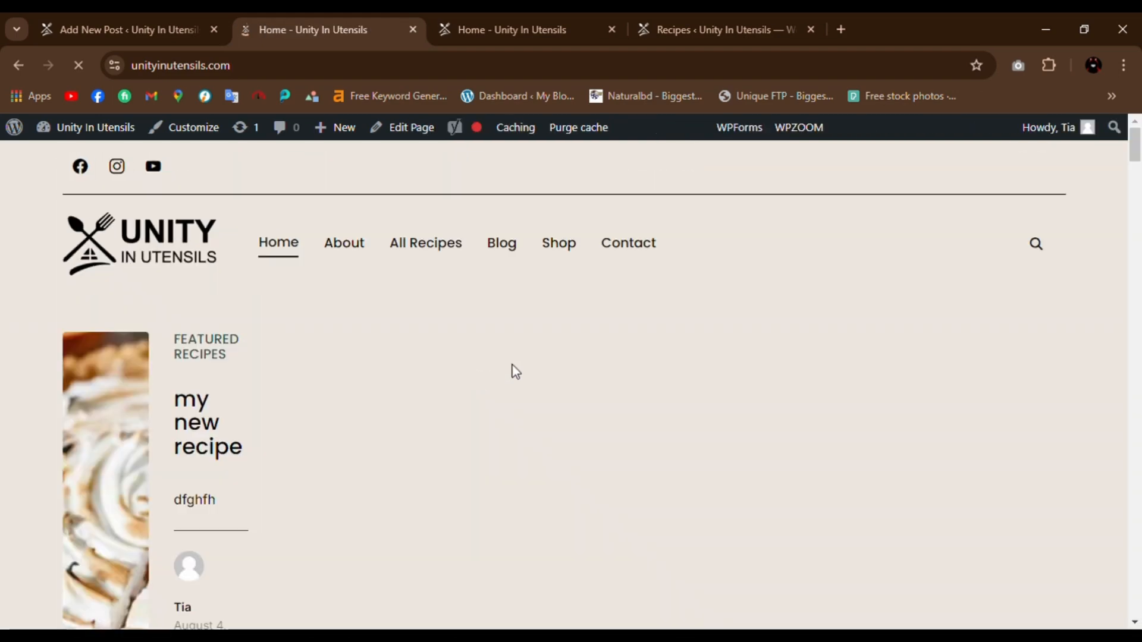
{"action": "scroll", "coordinate": [652, 236], "scroll_direction": "down", "scroll_amount": 3}
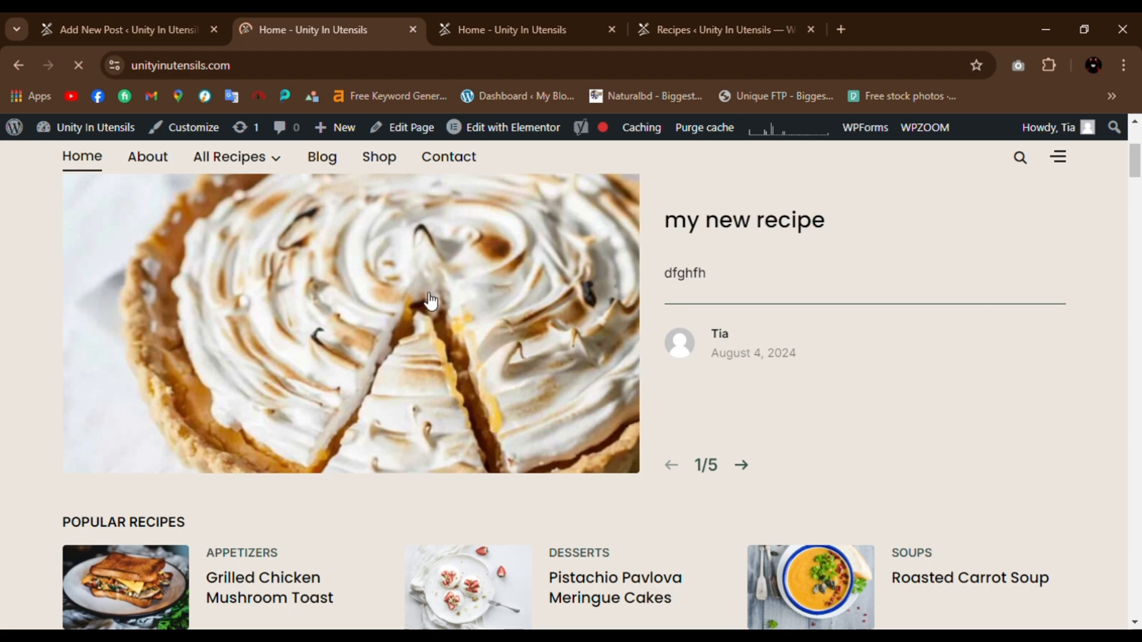
{"action": "scroll", "coordinate": [387, 312], "scroll_direction": "up", "scroll_amount": 3}
{"action": "scroll", "coordinate": [387, 313], "scroll_direction": "down", "scroll_amount": 2}
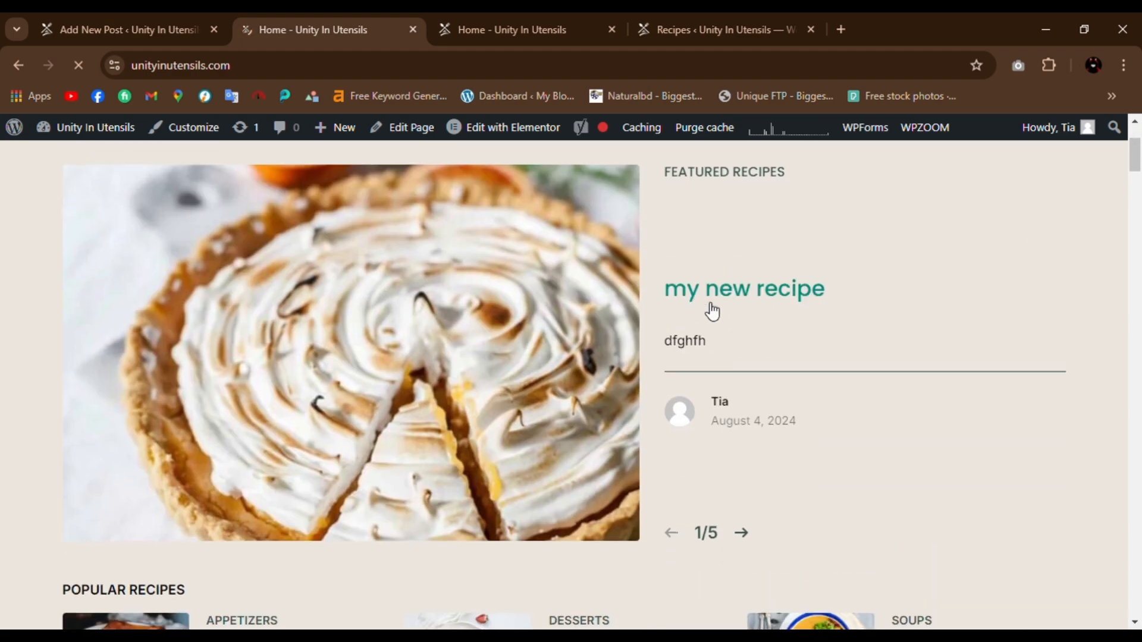
{"action": "scroll", "coordinate": [383, 342], "scroll_direction": "down", "scroll_amount": 5}
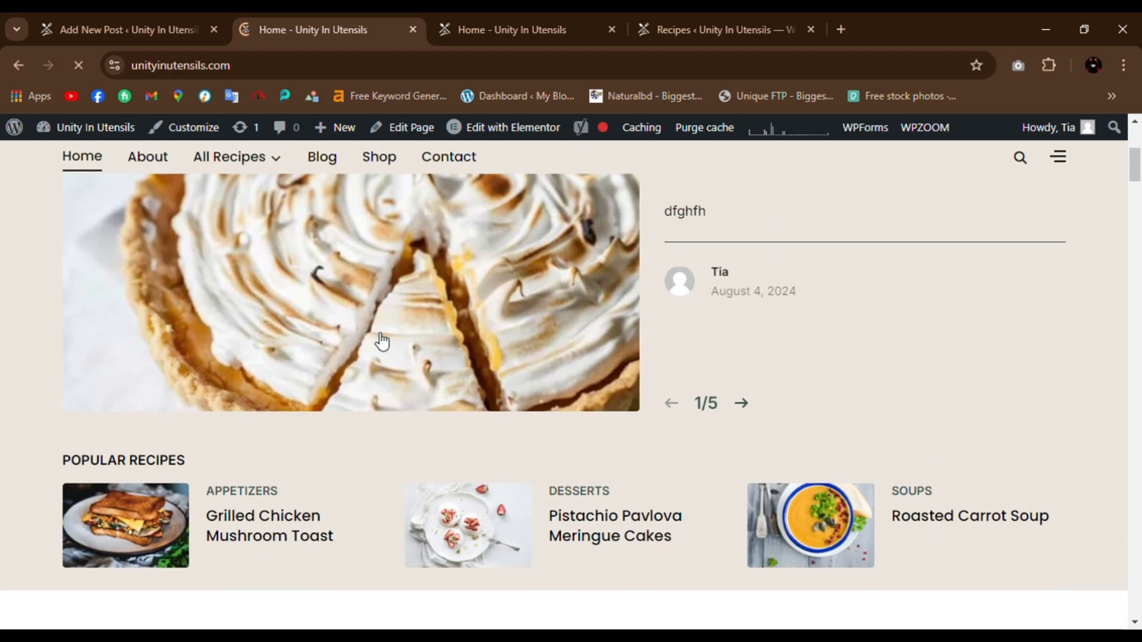
{"action": "scroll", "coordinate": [380, 339], "scroll_direction": "up", "scroll_amount": 8}
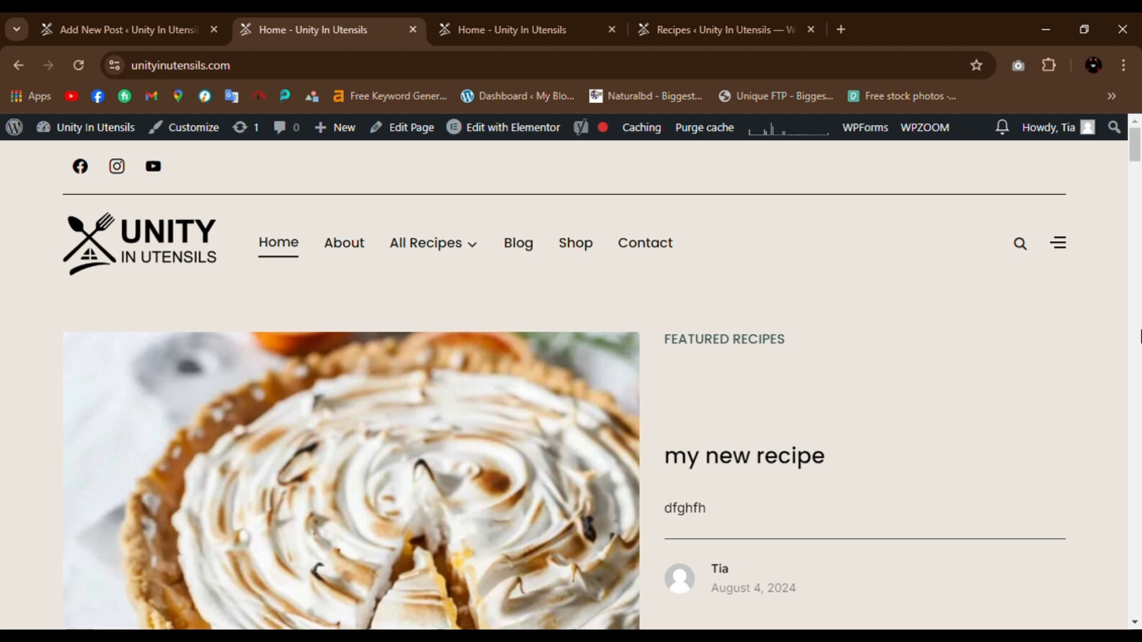
{"action": "left_click", "coordinate": [137, 29]}
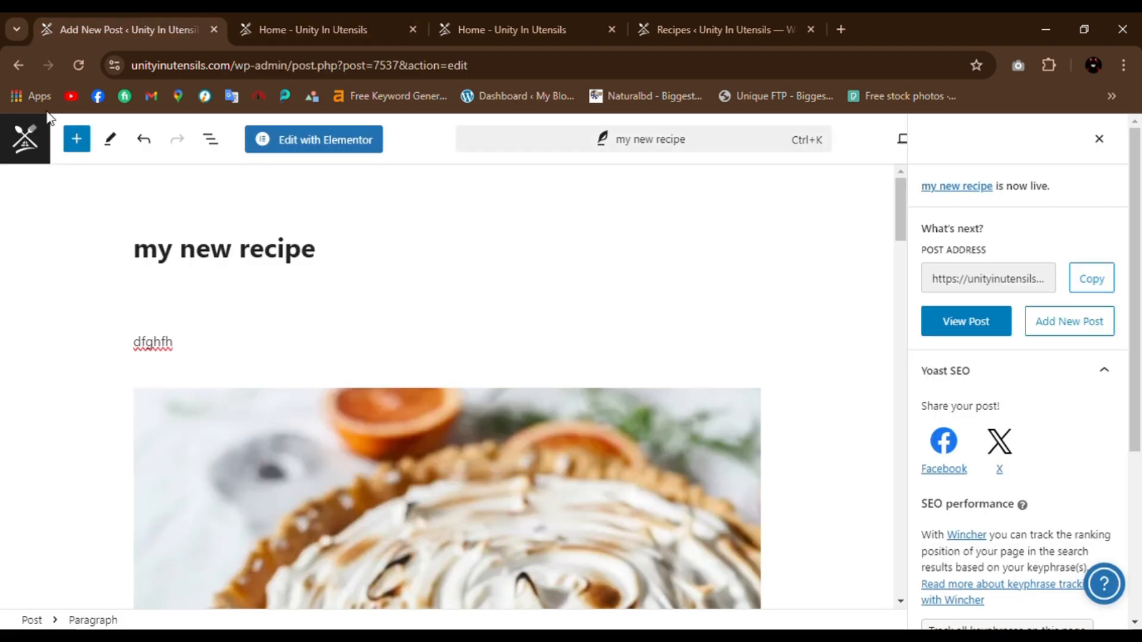